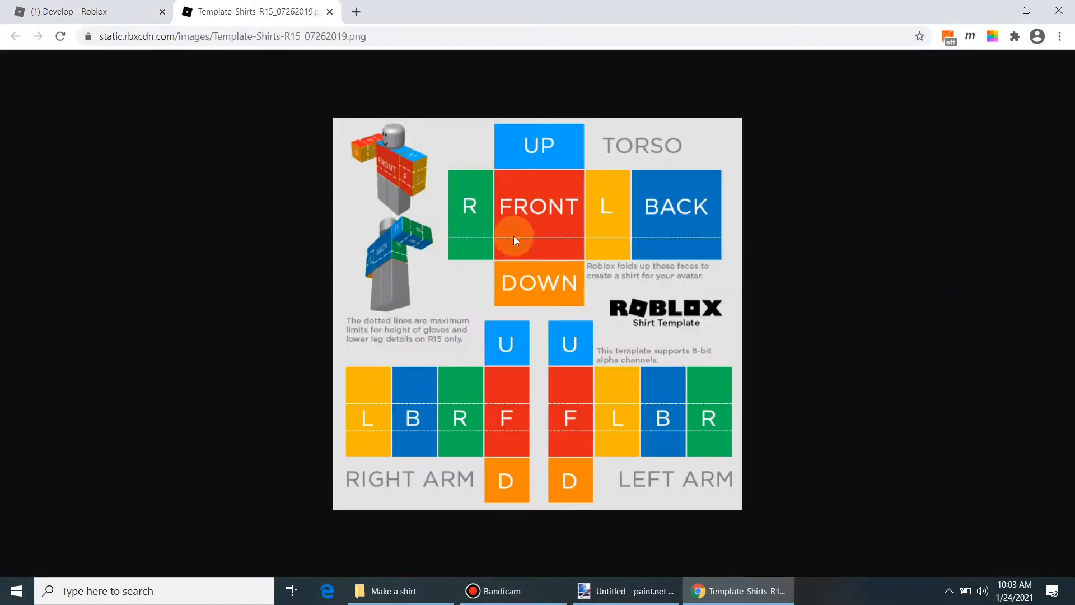
Step: Save the Chrome shirt template image as Template-Shirts-R15_07262019 into the Make a shirt folder
right_click(514, 250)
left_click(567, 280)
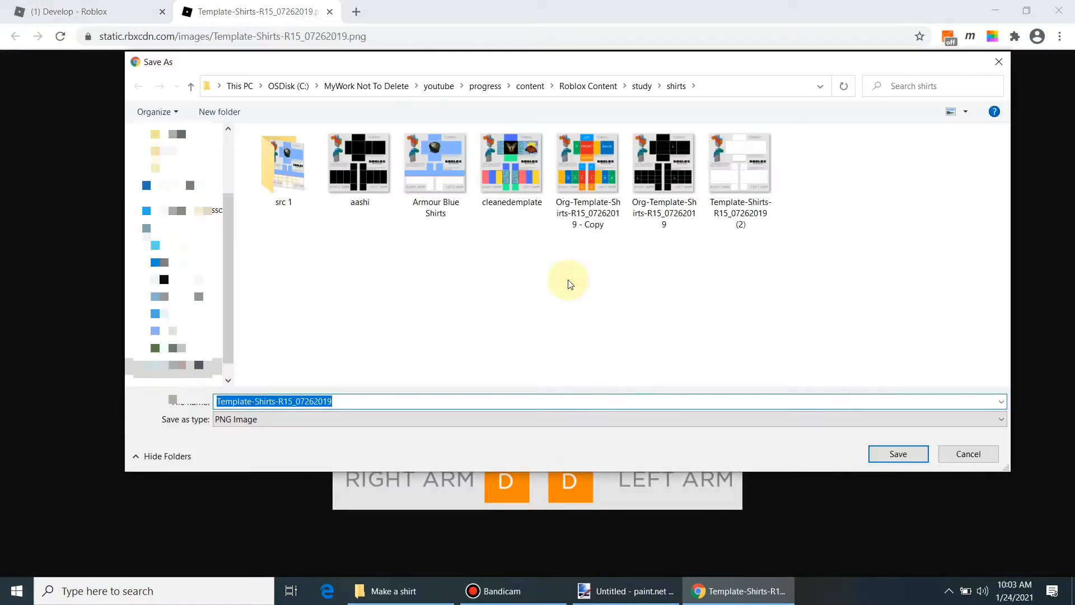
left_click(392, 590)
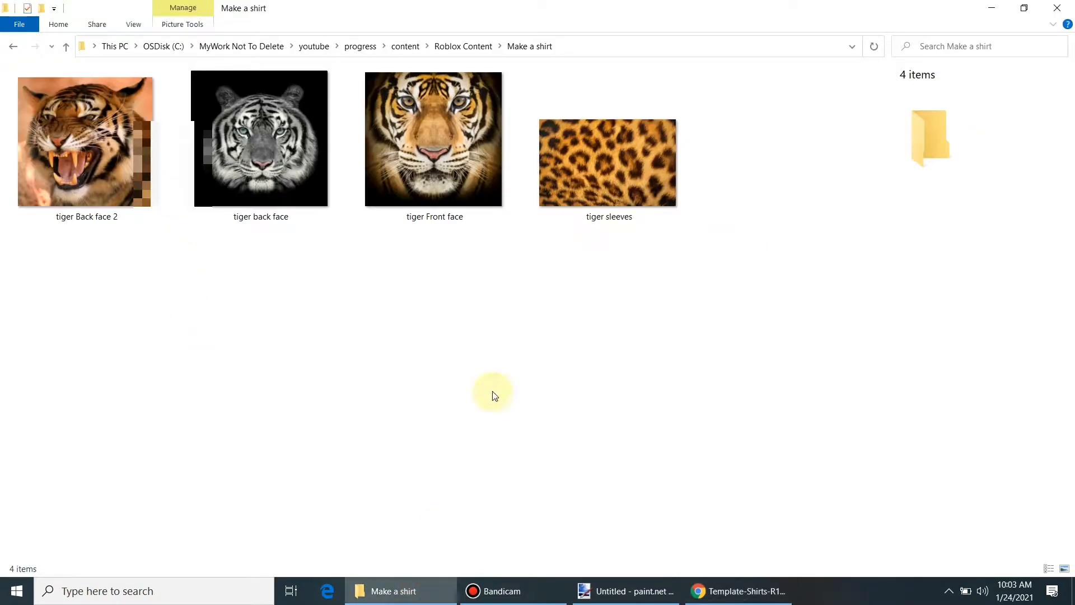
left_click(595, 48)
key("ctrl+c")
left_click(398, 590)
left_click(732, 83)
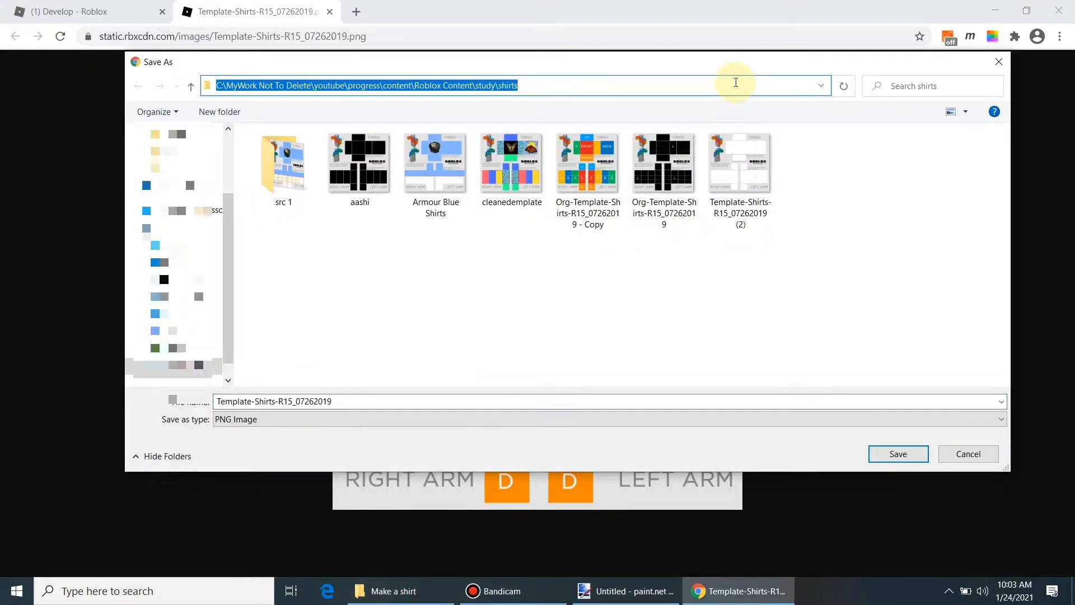
key("ctrl+v")
key("Return")
left_click(890, 451)
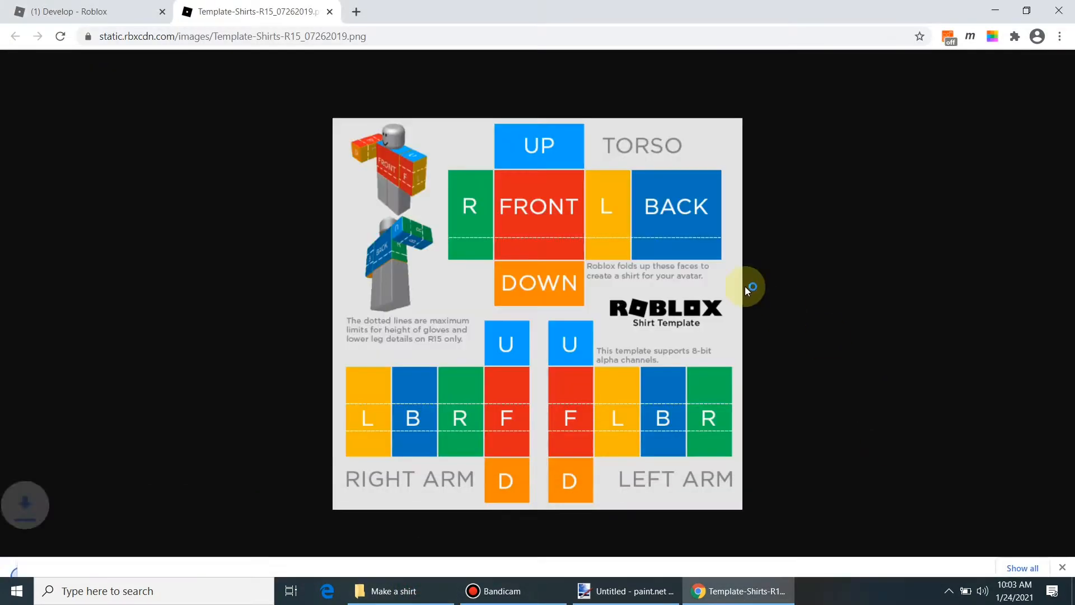
Step: Copy the Make a shirt folder's full path from its folder window
left_click(386, 591)
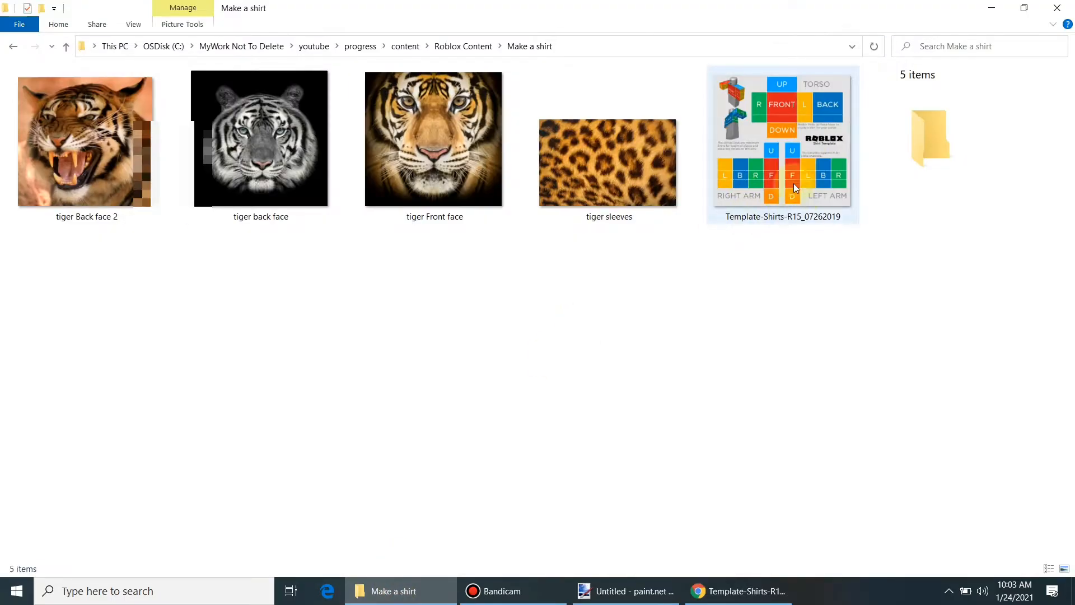
left_click(657, 597)
left_click(659, 596)
left_click(641, 50)
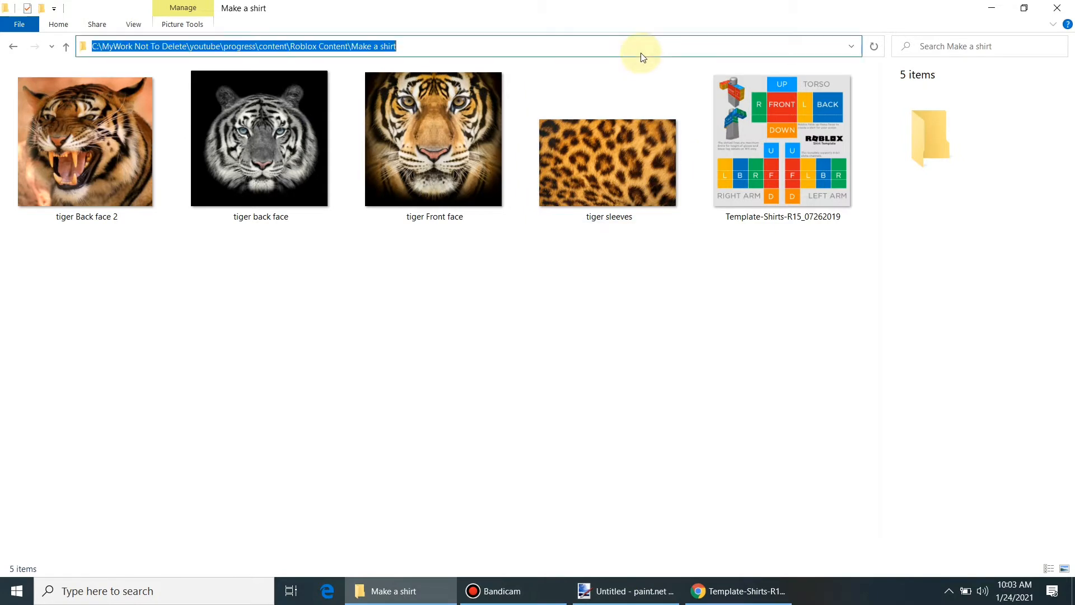
Step: In paint.net, open Template-Shirts-R15_07262019 from the pasted Make a shirt folder path
left_click(633, 591)
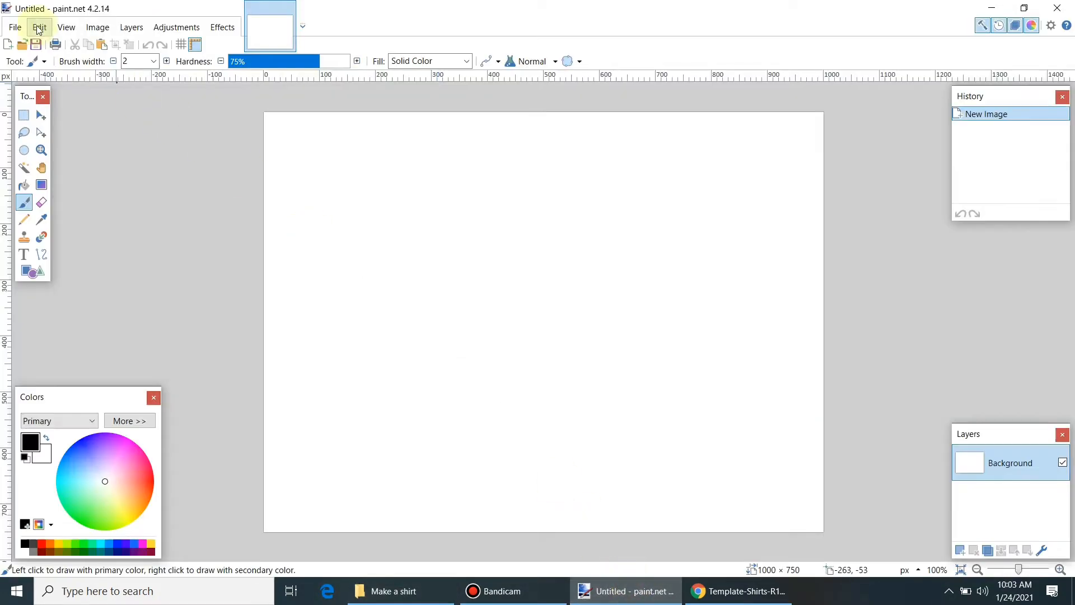
left_click(15, 27)
left_click(35, 63)
key("ctrl+v")
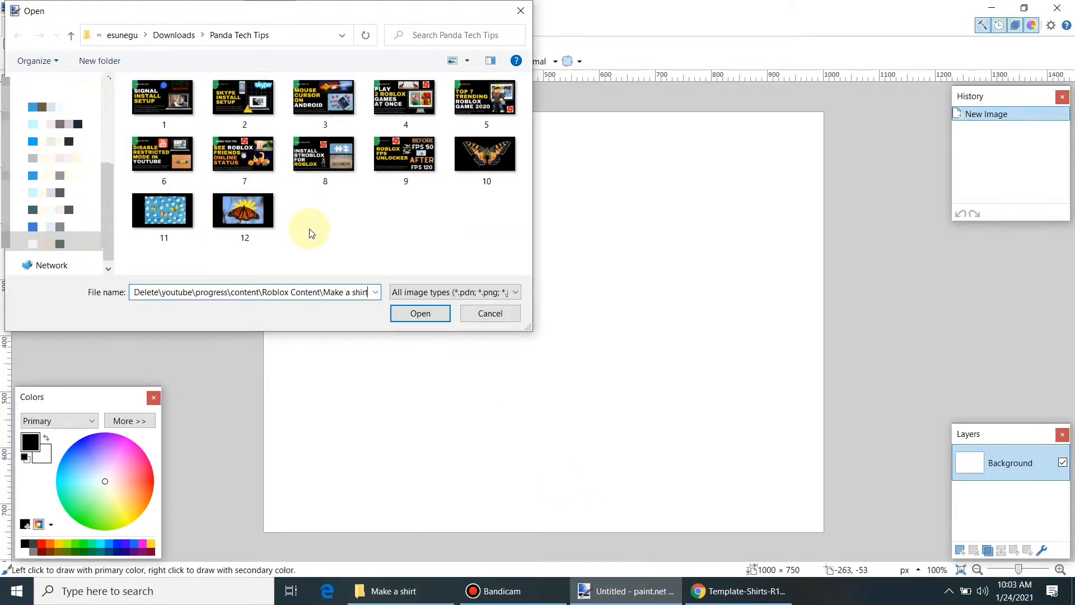
key("Return")
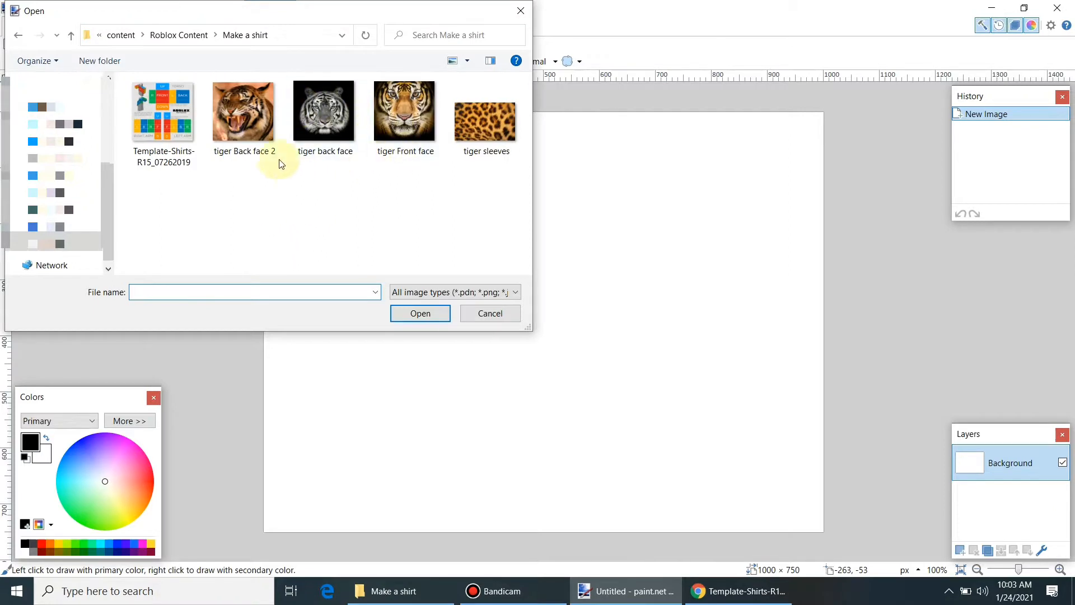
left_click(188, 127)
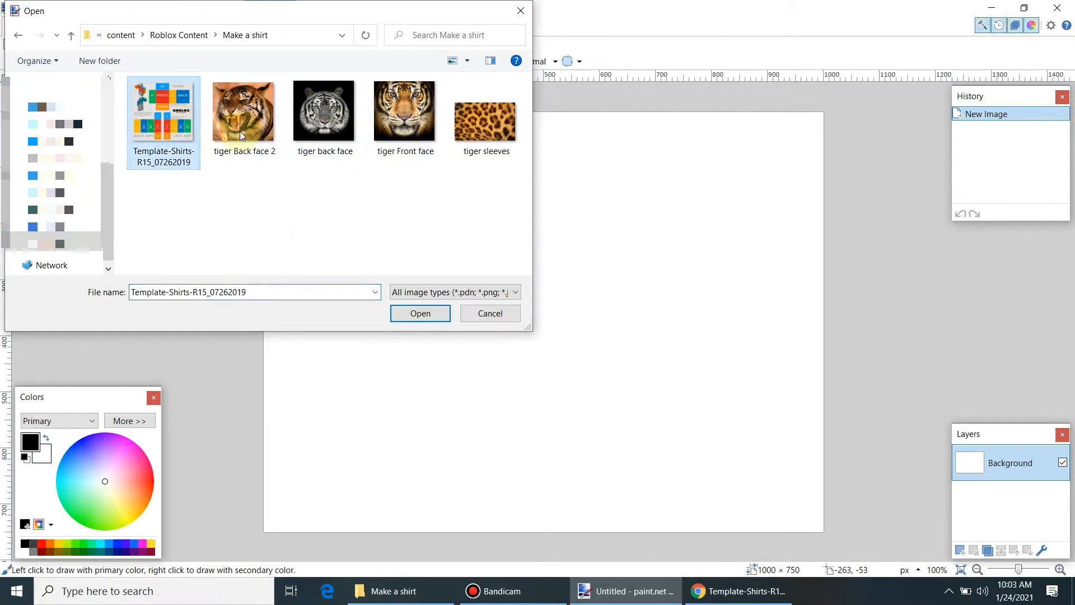
left_click(420, 313)
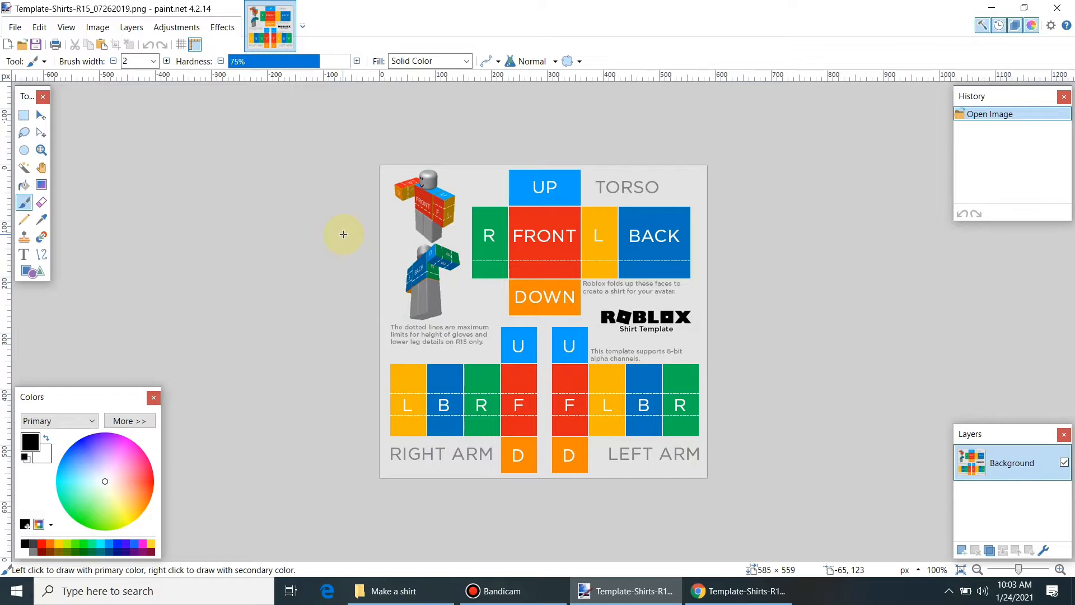
Step: Magic Wand-select the torso's BACK, L, FRONT, R, UP and DOWN faces together
left_click(25, 170)
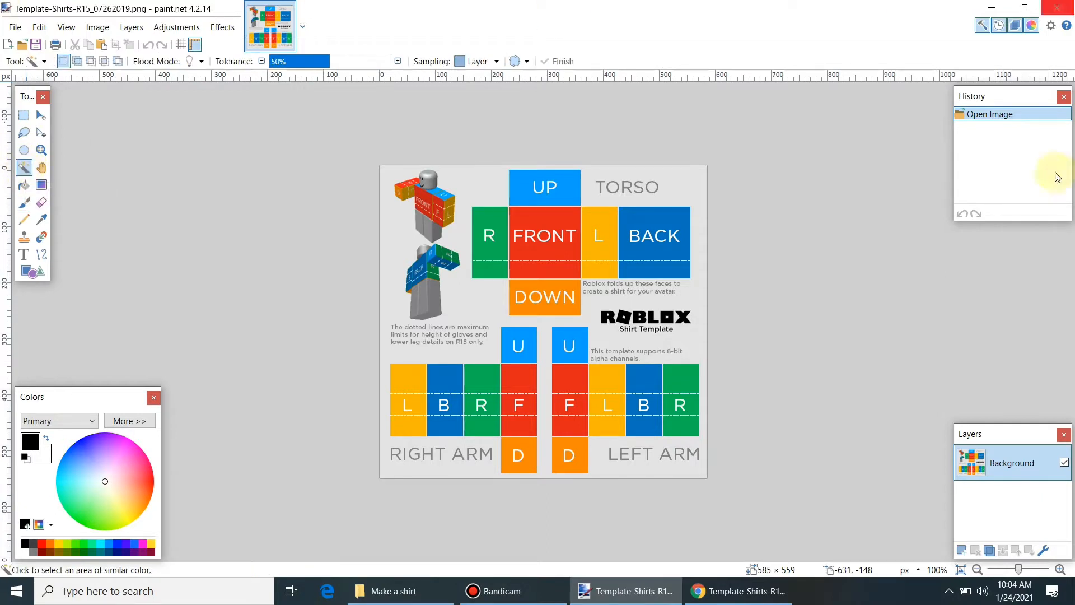
left_click(657, 224)
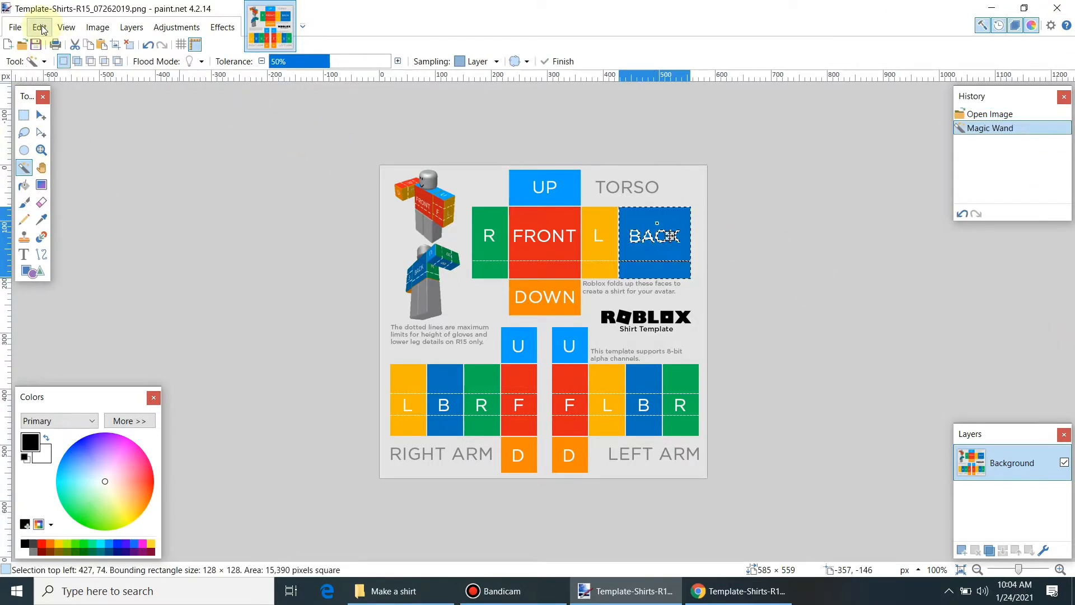
left_click(590, 246, "ctrl")
left_click(540, 246, "ctrl")
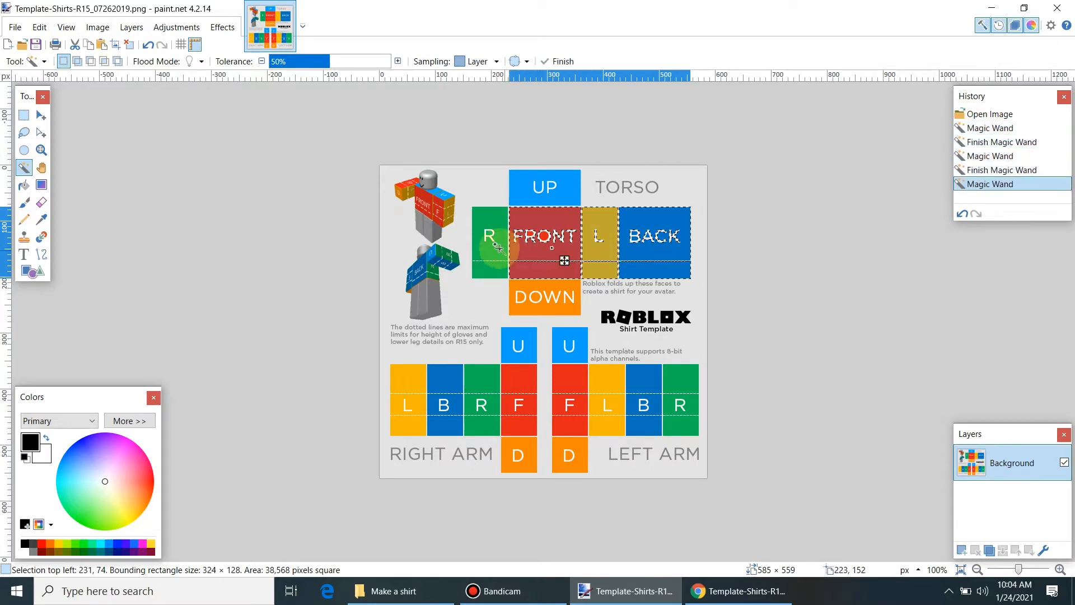
left_click(489, 247, "ctrl")
left_click(521, 185, "ctrl")
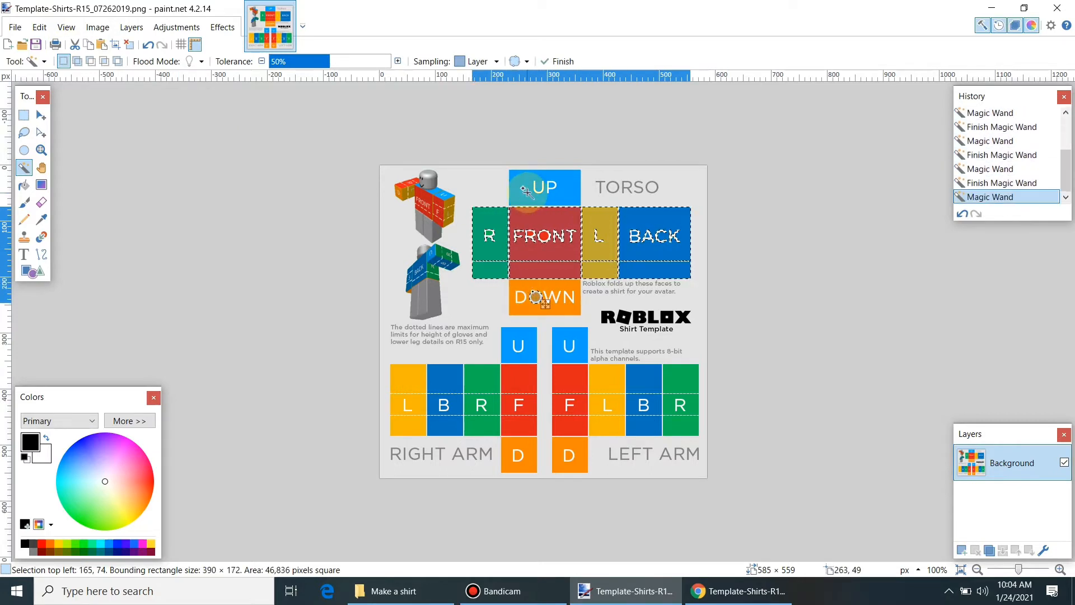
left_click(525, 290, "ctrl")
Step: Add every face of both arms (F, U, L, B, R, D) to the selection
left_click(520, 395, "ctrl")
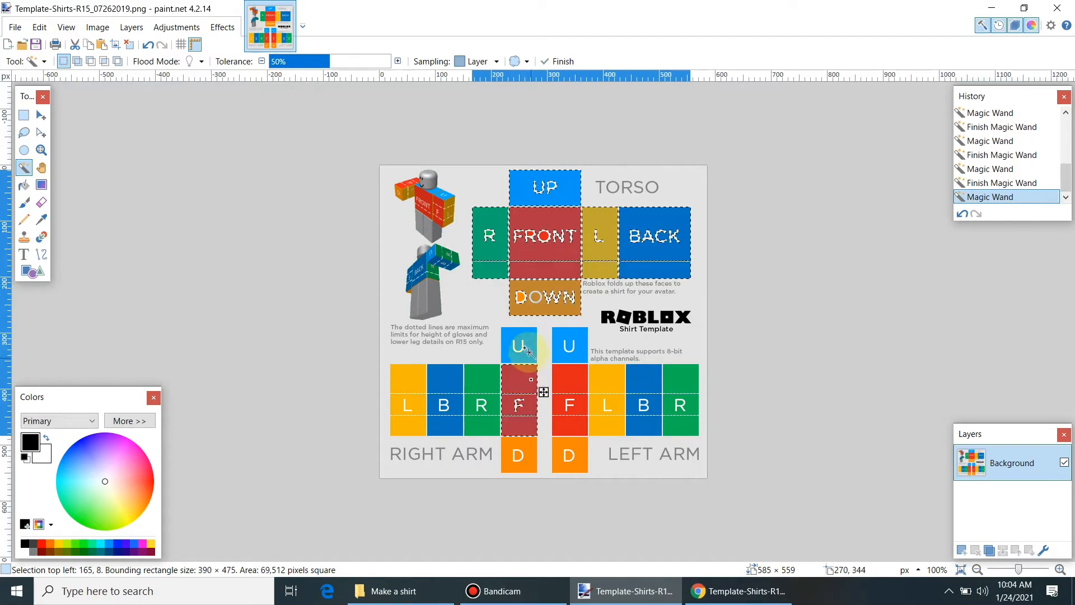
left_click(526, 344, "ctrl")
left_click(577, 338, "ctrl")
left_click(581, 384, "ctrl")
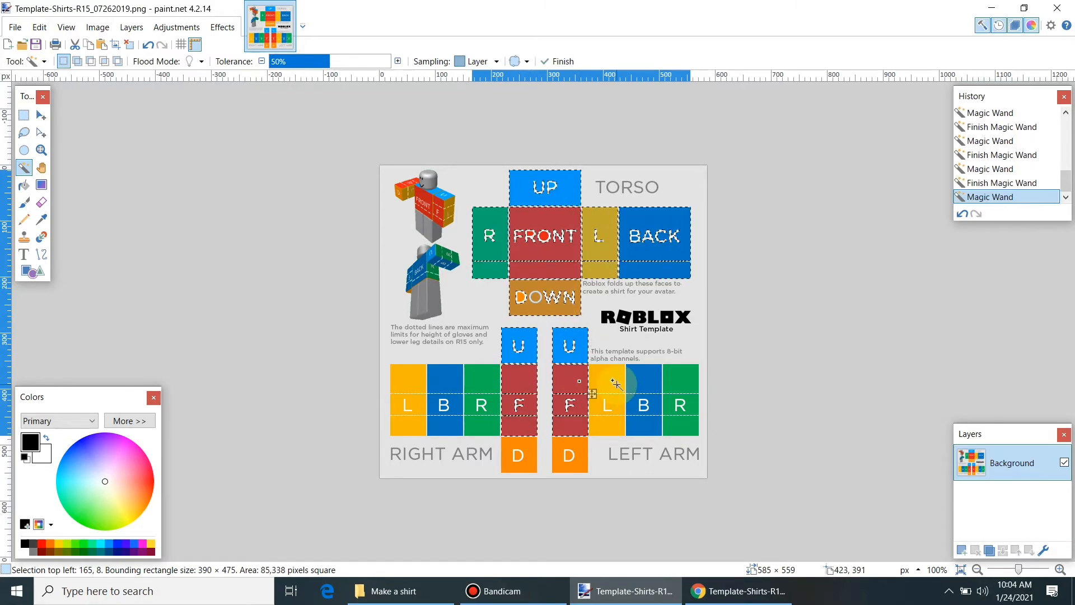
left_click(614, 379, "ctrl")
left_click(637, 380, "ctrl")
left_click(674, 386, "ctrl")
left_click(572, 445, "ctrl")
left_click(516, 445, "ctrl")
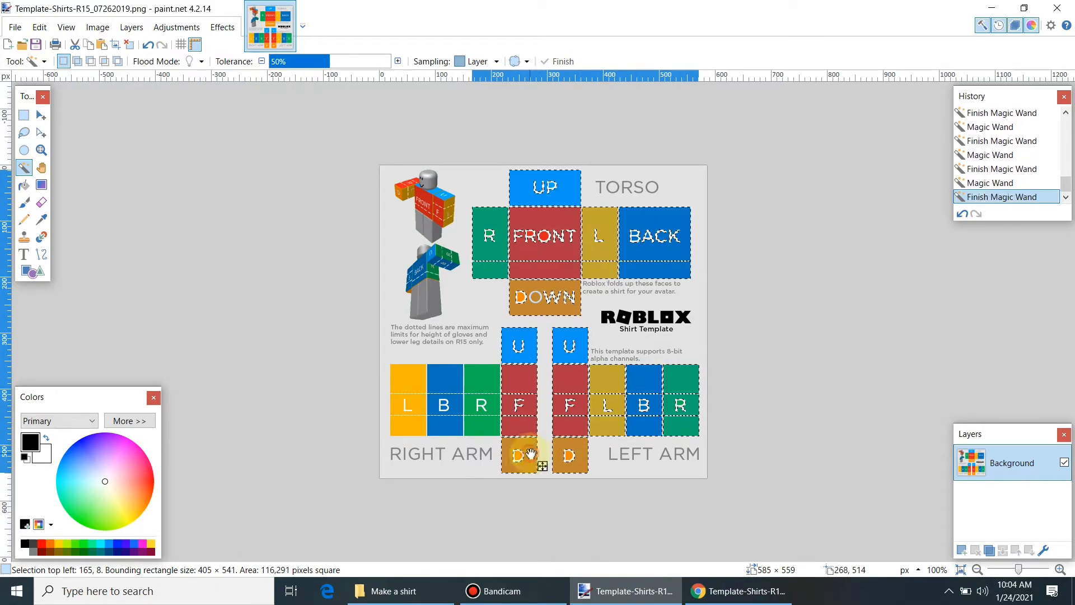
left_click(487, 378, "ctrl")
left_click(458, 376, "ctrl")
left_click(418, 377, "ctrl")
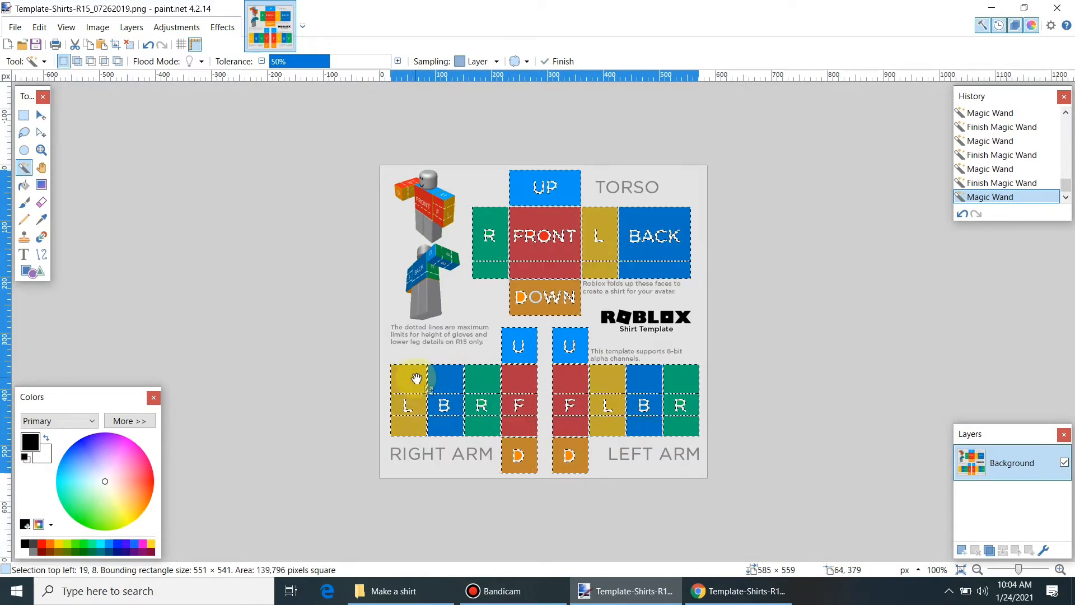
left_click(42, 28)
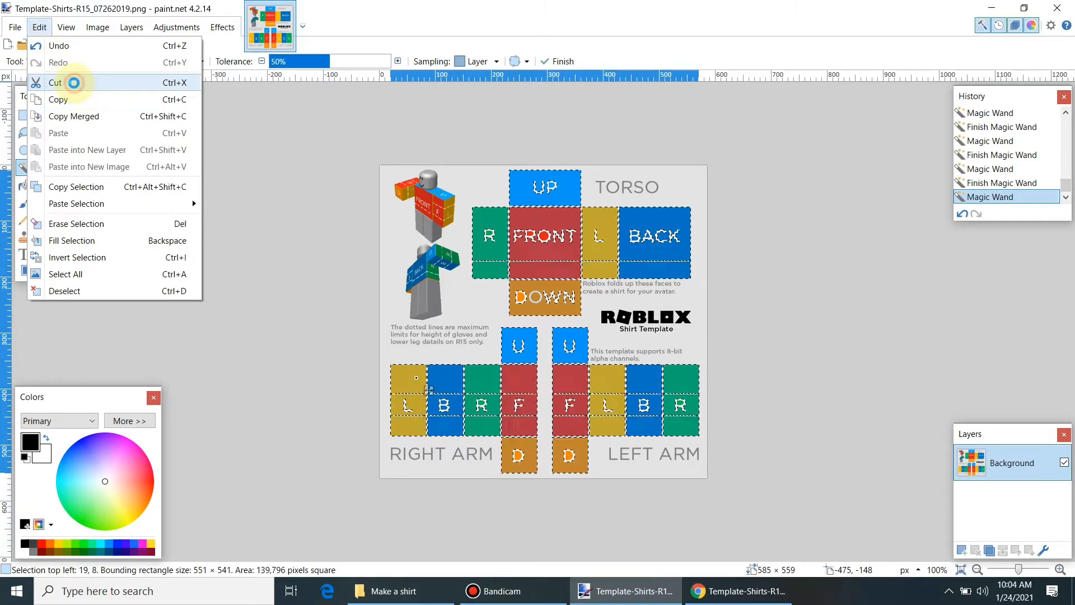
Step: Cut the selected faces and remove the leftover patches on the BACK torso face
left_click(74, 82)
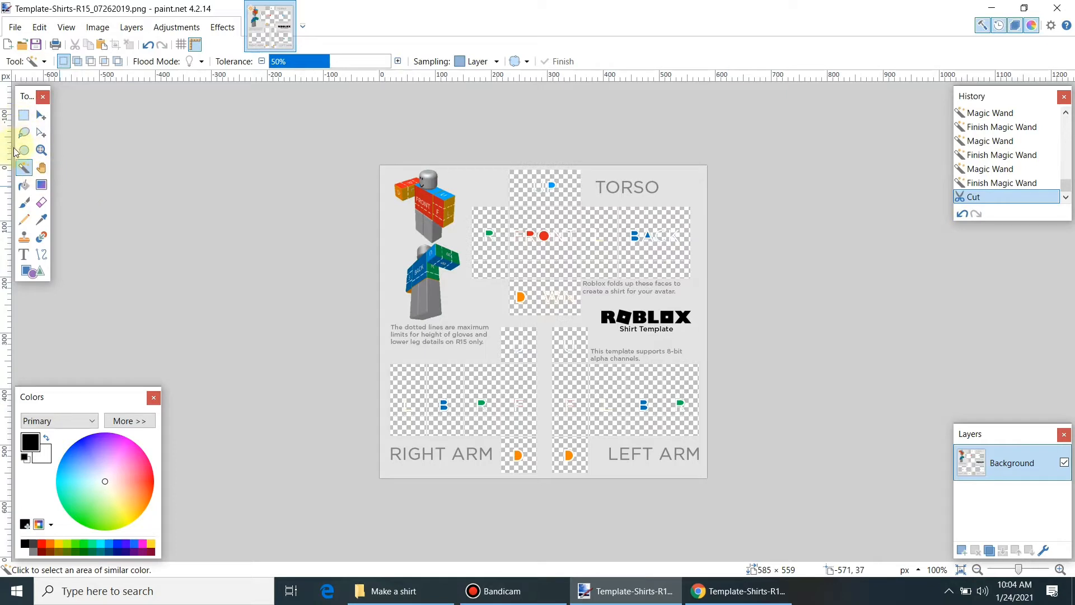
left_click(633, 234)
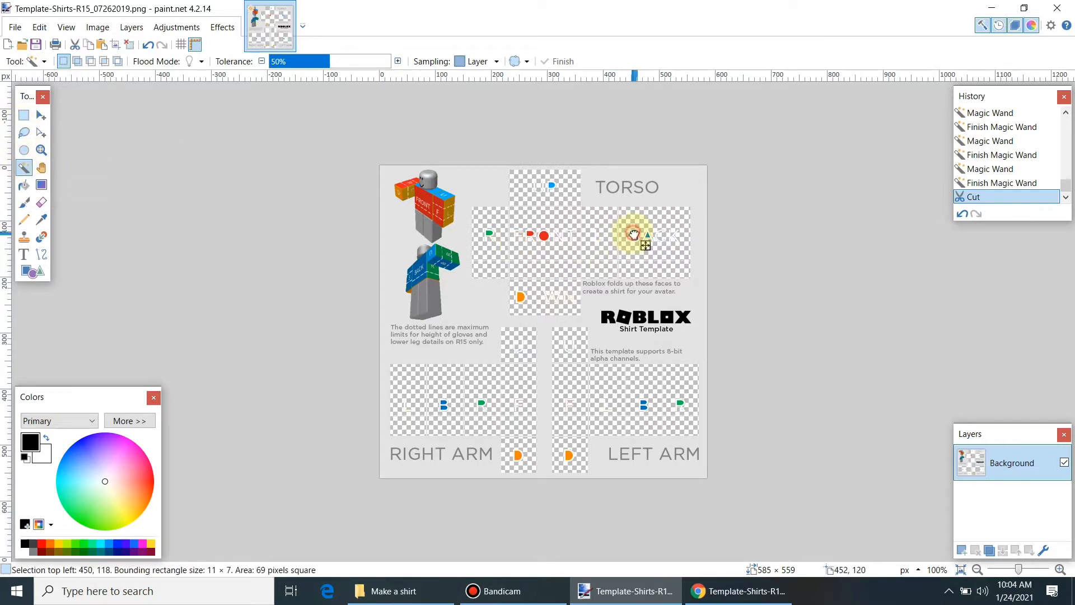
left_click(635, 239)
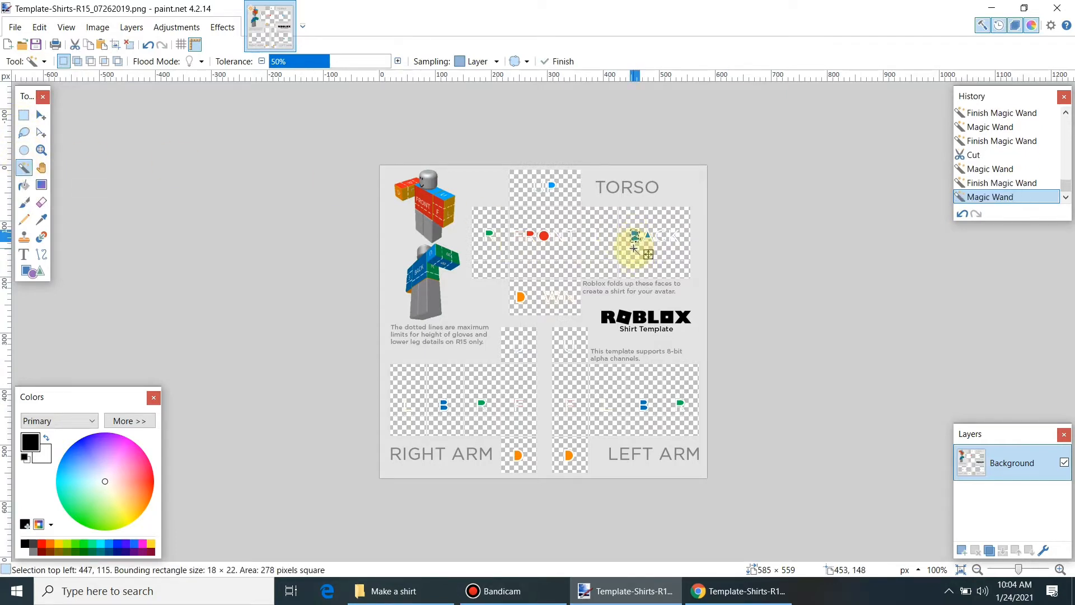
key("ctrl+x")
left_click(651, 242)
key("ctrl+x")
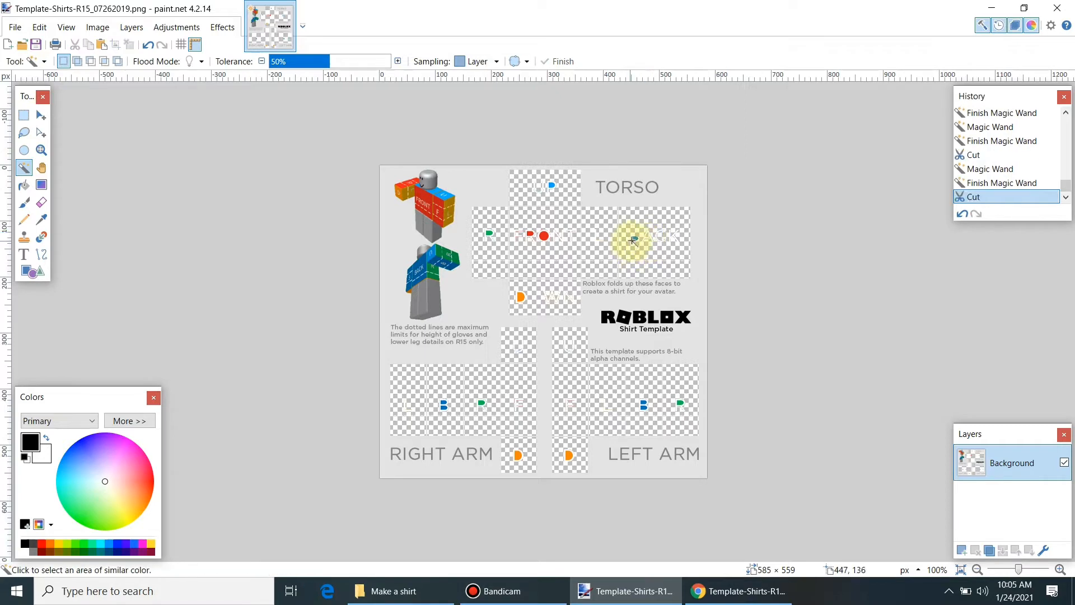
left_click(635, 242)
Step: Cut the blue and green marks out of the left and right arm panels
left_click(644, 405)
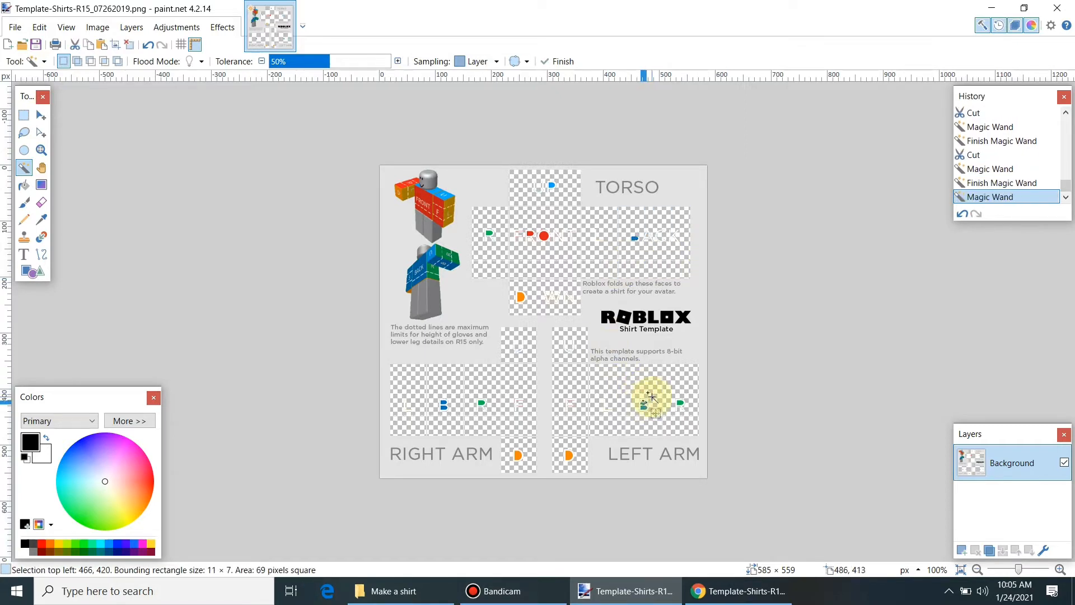
key("ctrl+x")
left_click(646, 407)
key("ctrl+x")
left_click(680, 405)
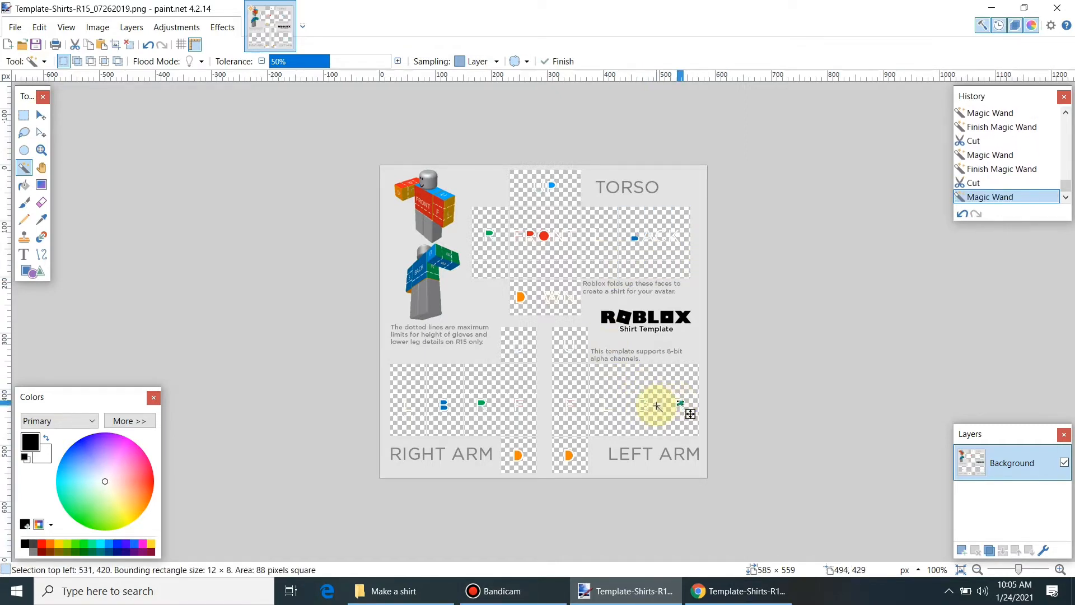
key("ctrl+x")
left_click(483, 402)
key("ctrl+x")
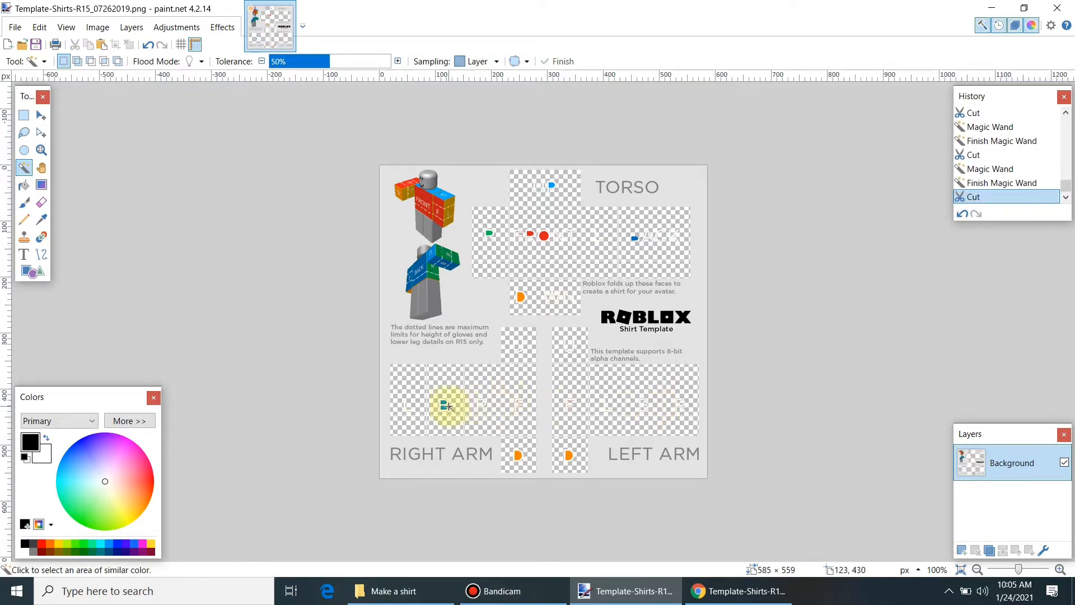
left_click(444, 405)
key("ctrl+x")
left_click(444, 409)
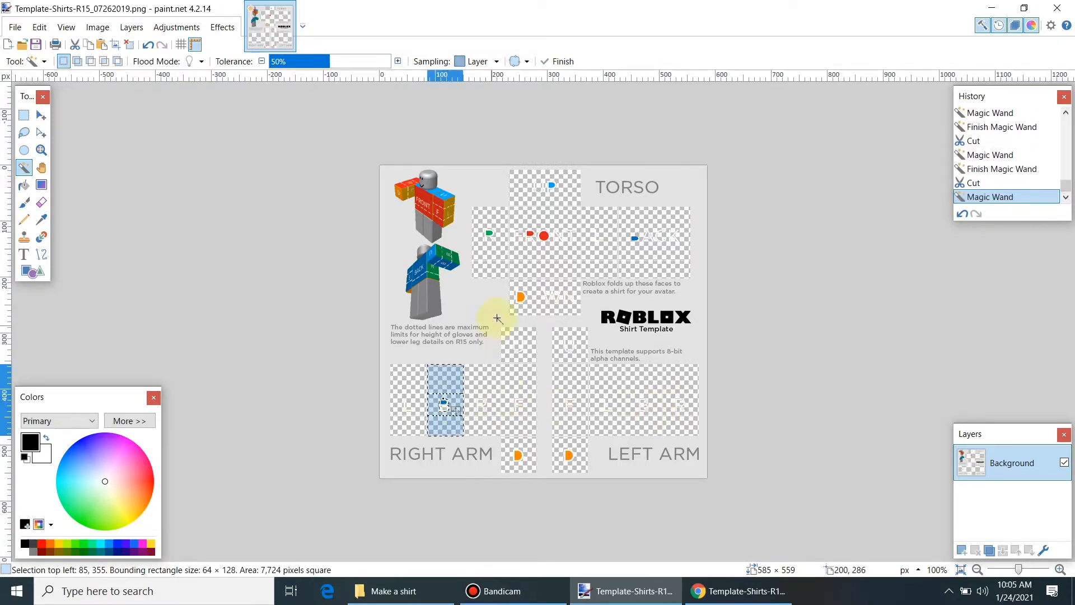
Step: Remove the coloured dots from the DOWN, FRONT and UP faces and clear the UP face
left_click(520, 296)
key("ctrl+x")
left_click(543, 234)
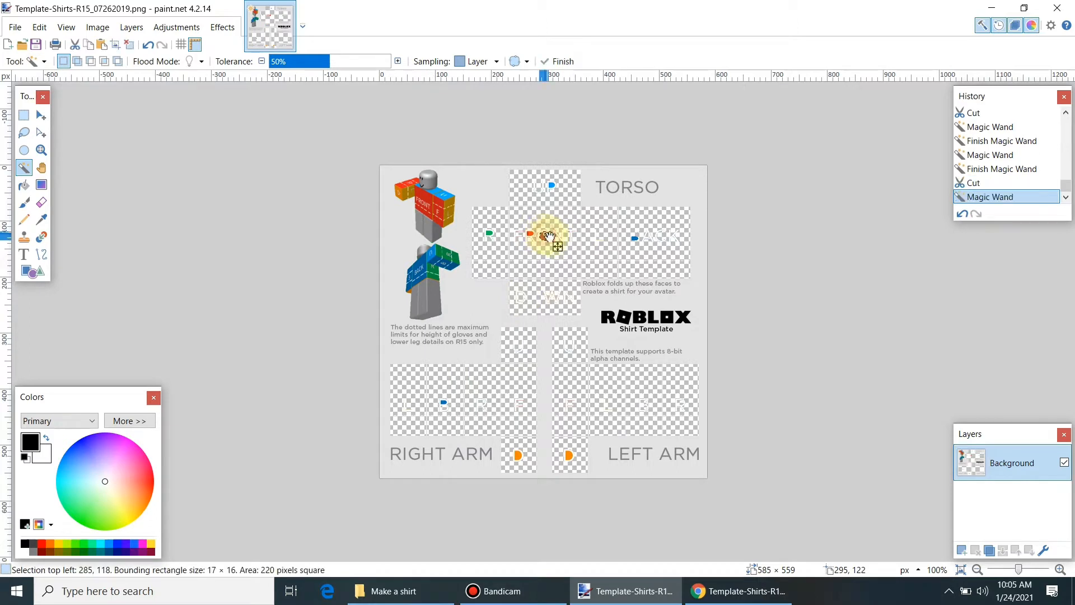
key("ctrl+x")
left_click(550, 184)
key("ctrl+x")
left_click(543, 186)
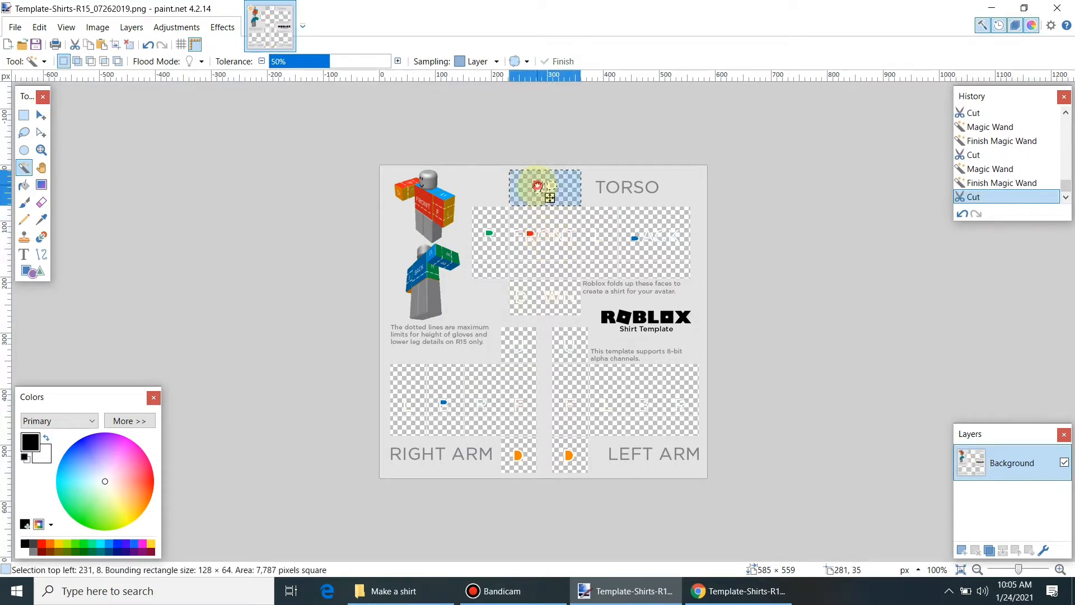
key("ctrl+x")
left_click(536, 236)
key("ctrl+x")
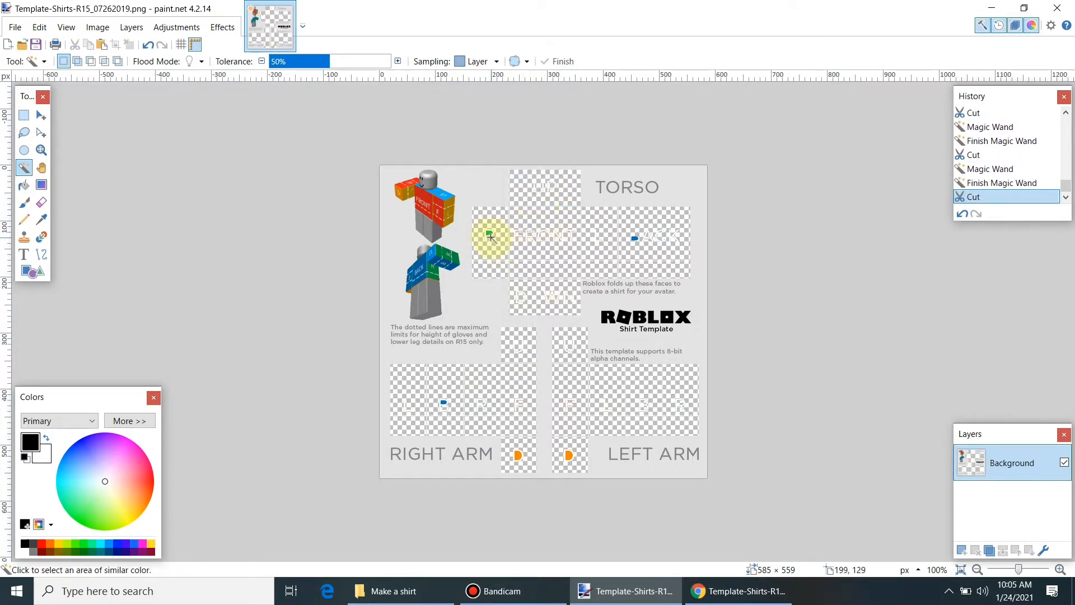
left_click(490, 233)
key("ctrl+x")
Step: Remove the orange dots on both arms and the blue dot and specks on RIGHT ARM
left_click(517, 455)
key("ctrl+x")
left_click(568, 454)
key("ctrl+x")
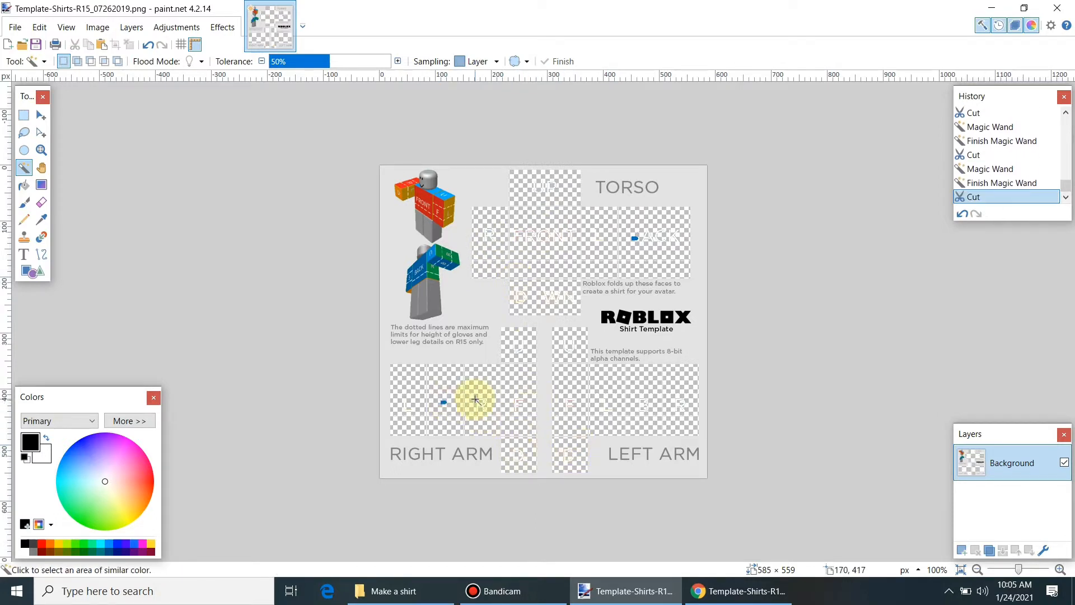
left_click(444, 403)
key("ctrl+x")
left_click(516, 403)
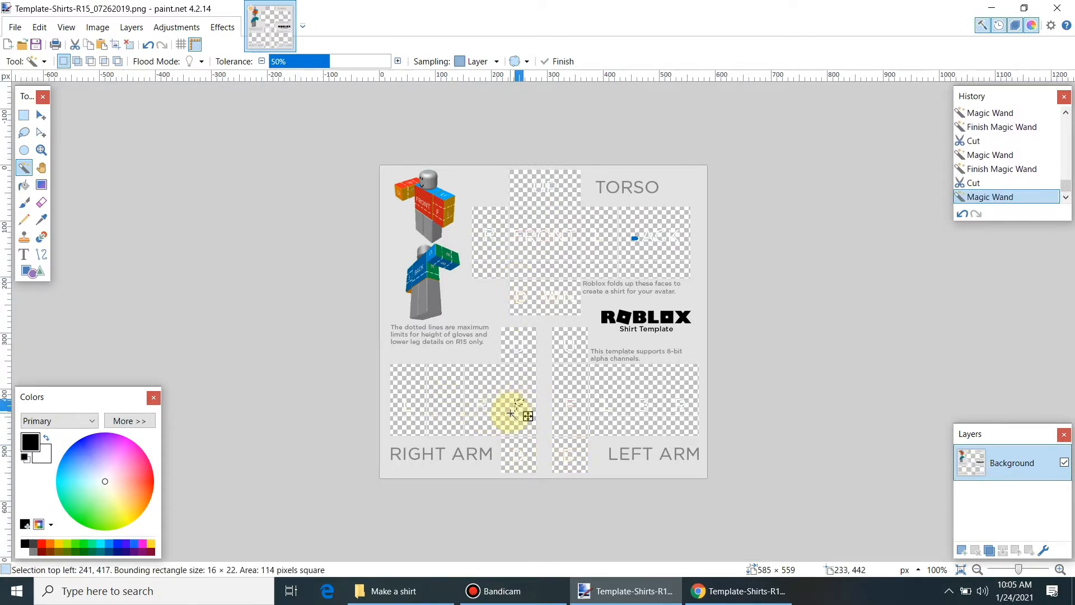
key("ctrl+x")
left_click(483, 402)
key("ctrl+x")
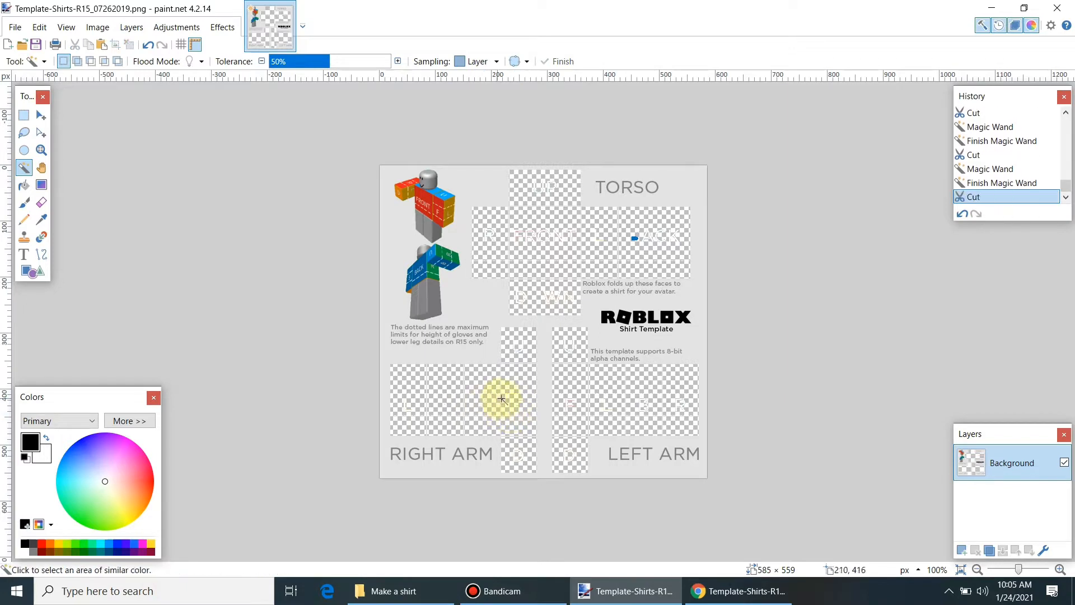
Step: Clear the remaining faint marks and letter B specks from the LEFT ARM panel
left_click(566, 402)
key("ctrl+x")
left_click(643, 411)
key("ctrl+x")
left_click(646, 408)
key("ctrl+x")
left_click(676, 402)
key("ctrl+x")
left_click(653, 403)
key("ctrl+x")
left_click(646, 403)
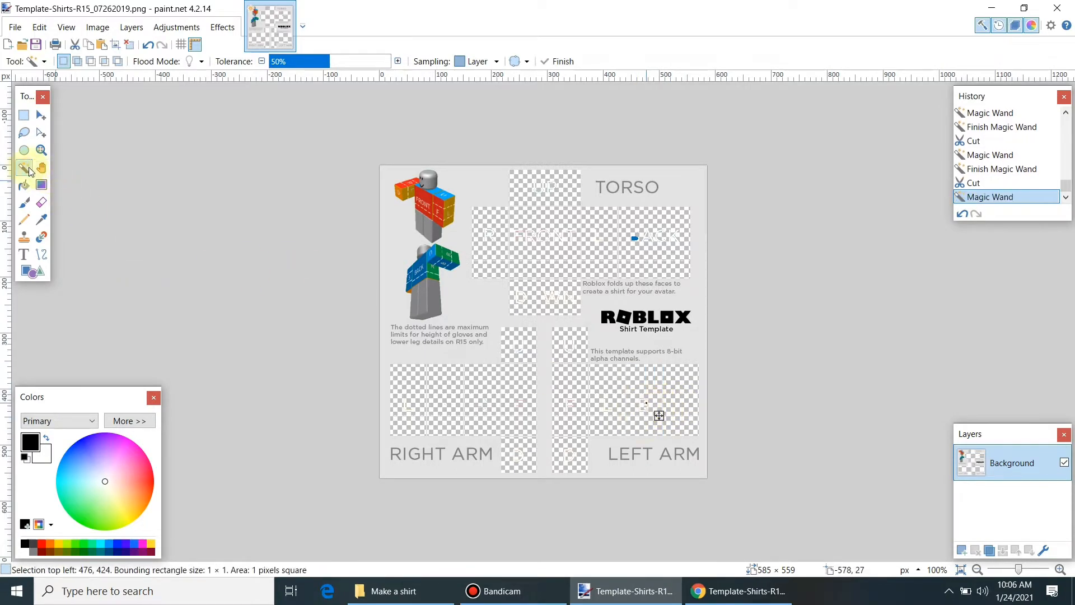
left_click(567, 397)
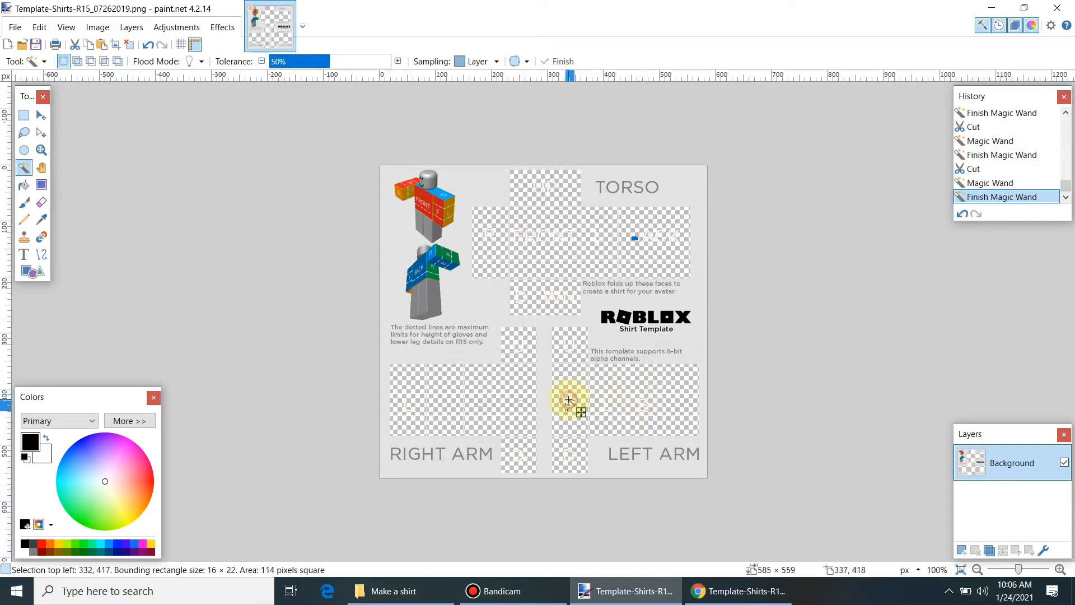
key("ctrl+x")
left_click(638, 404)
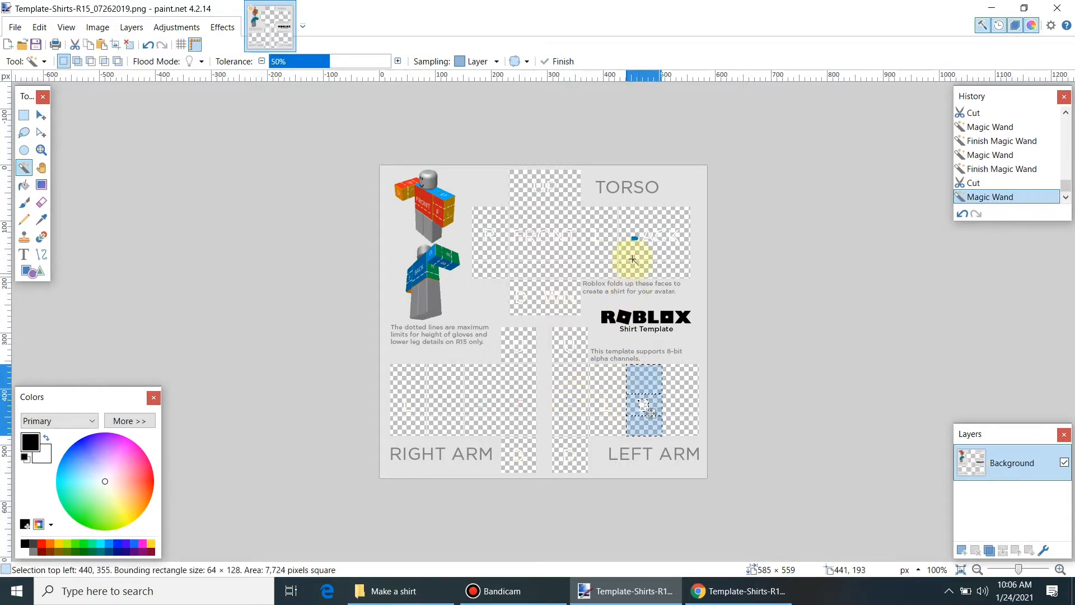
Step: Remove the BACK face marks, then the letter R and contents of the FRONT face
left_click(652, 238)
key("ctrl+x")
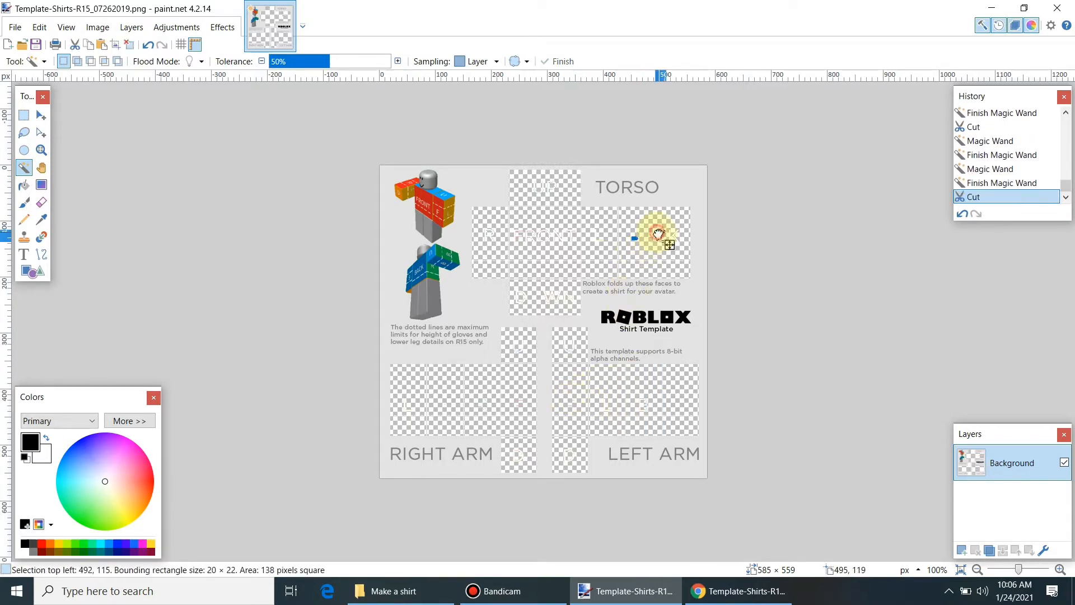
left_click(674, 235)
key("ctrl+x")
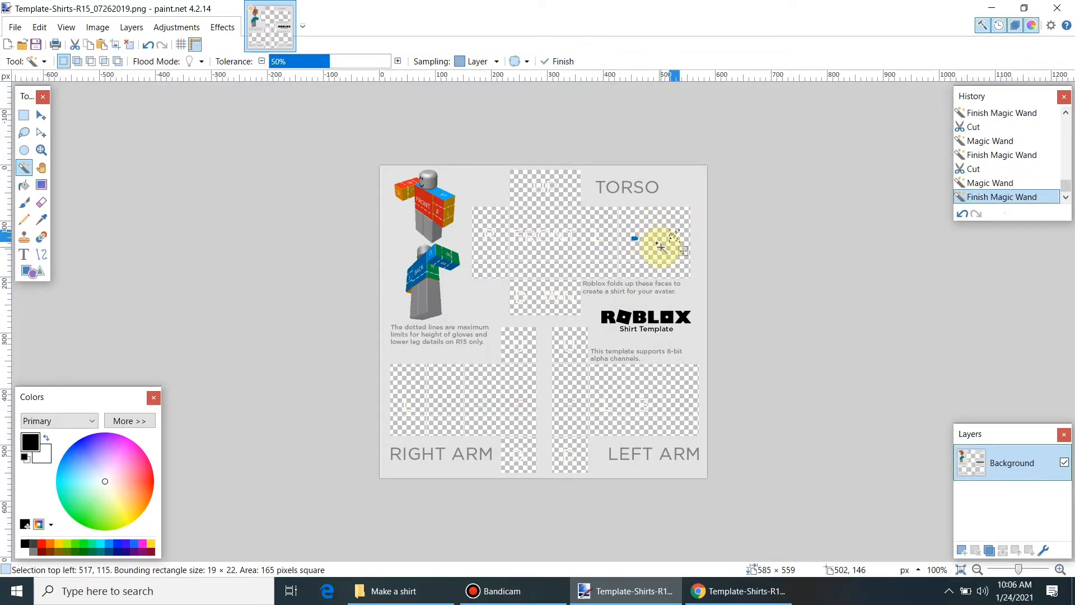
left_click(644, 240)
left_click(578, 237)
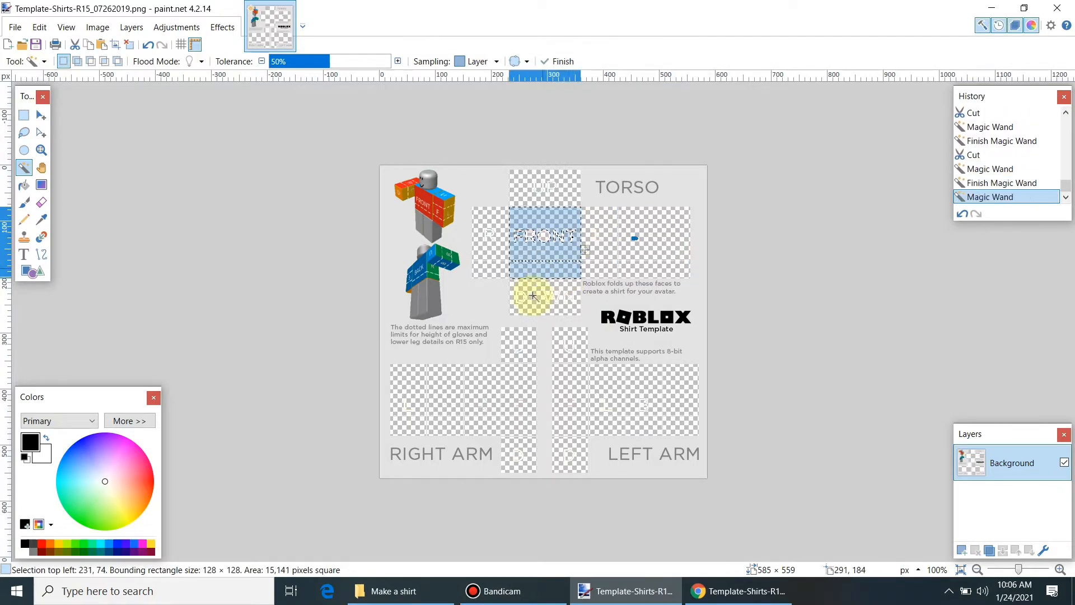
left_click(492, 234)
key("ctrl+x")
left_click(516, 232)
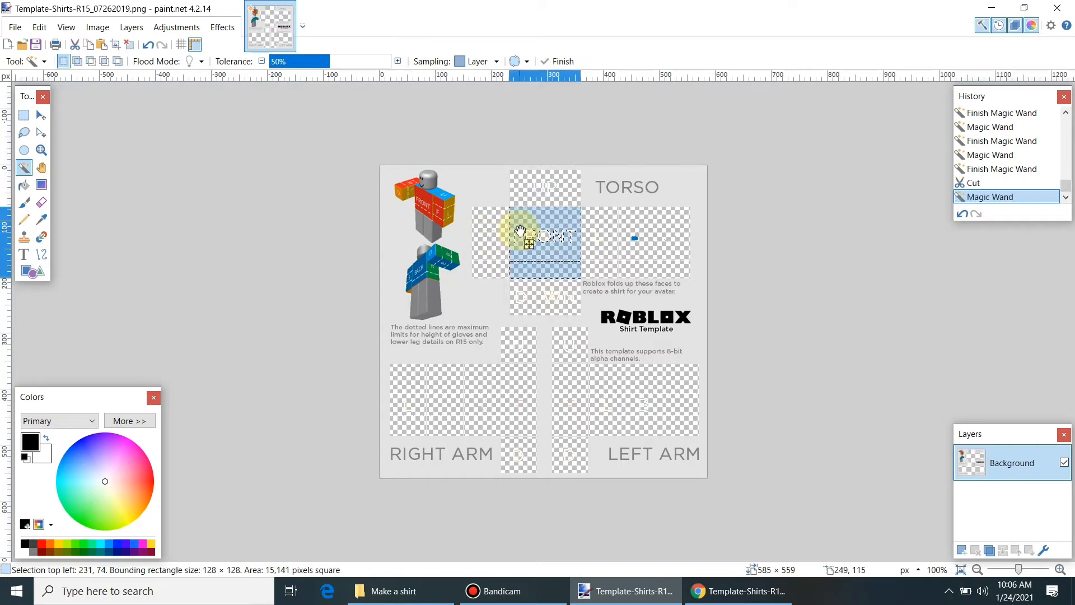
key("ctrl+x")
Step: Cut leftover FRONT marks and two faint letters from the UP face
left_click(539, 239)
key("ctrl+x")
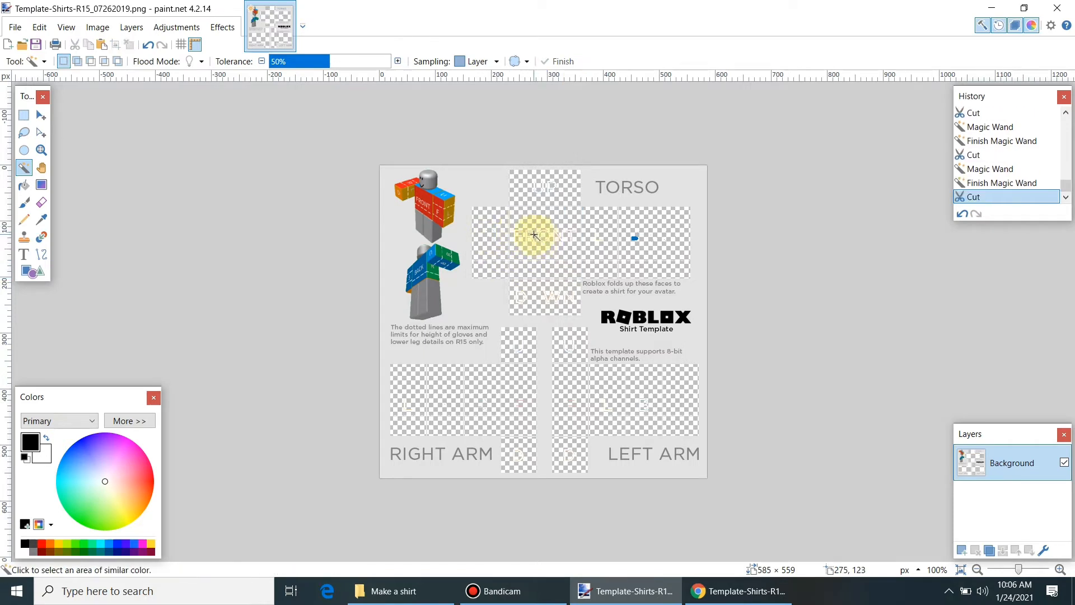
left_click(536, 236)
key("ctrl+x")
left_click(541, 189)
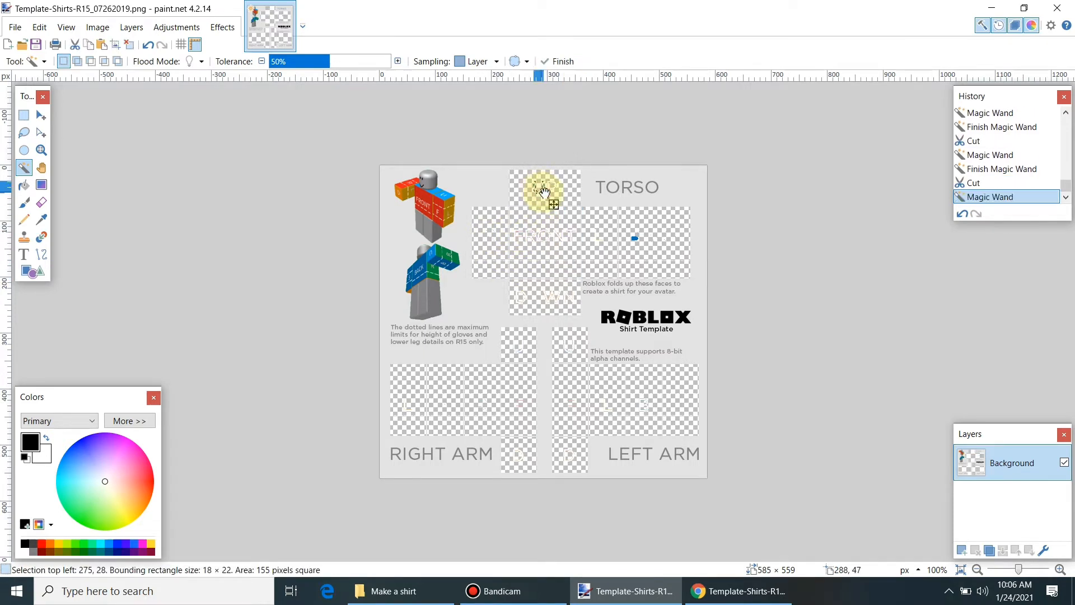
key("ctrl+x")
left_click(552, 192)
key("ctrl+x")
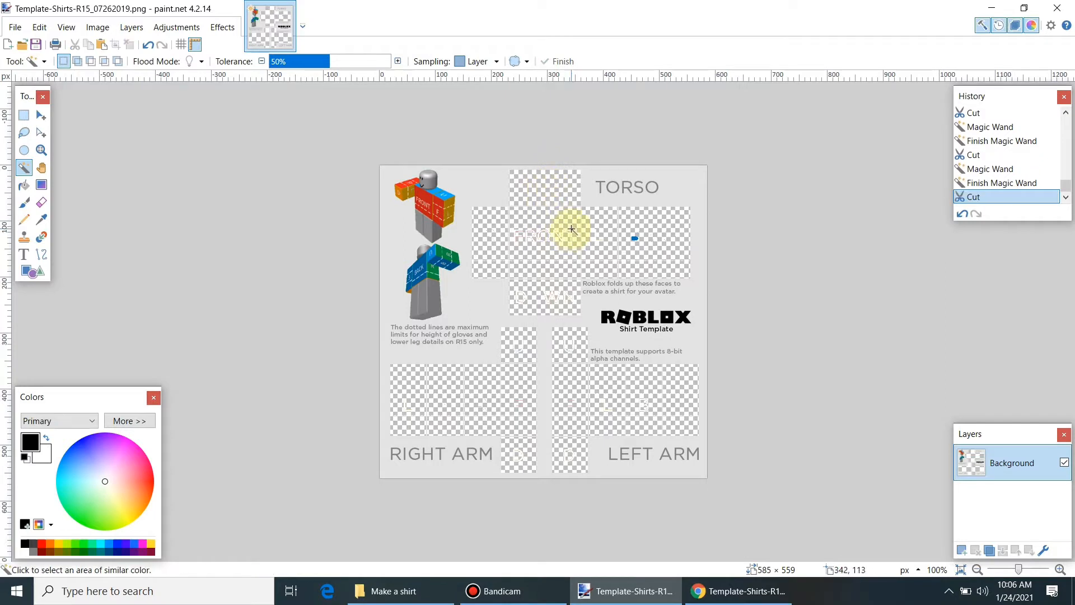
Step: Remove the remaining faint letters from the FRONT face
left_click(572, 231)
key("ctrl+x")
left_click(565, 232)
key("ctrl+x")
left_click(550, 230)
key("ctrl+x")
left_click(529, 239)
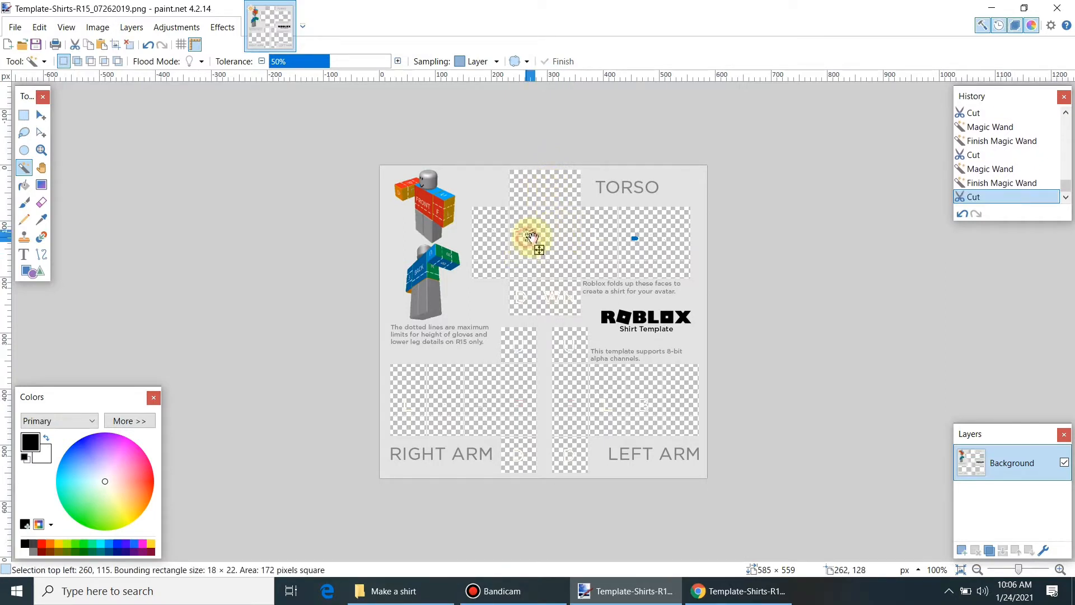
key("ctrl+x")
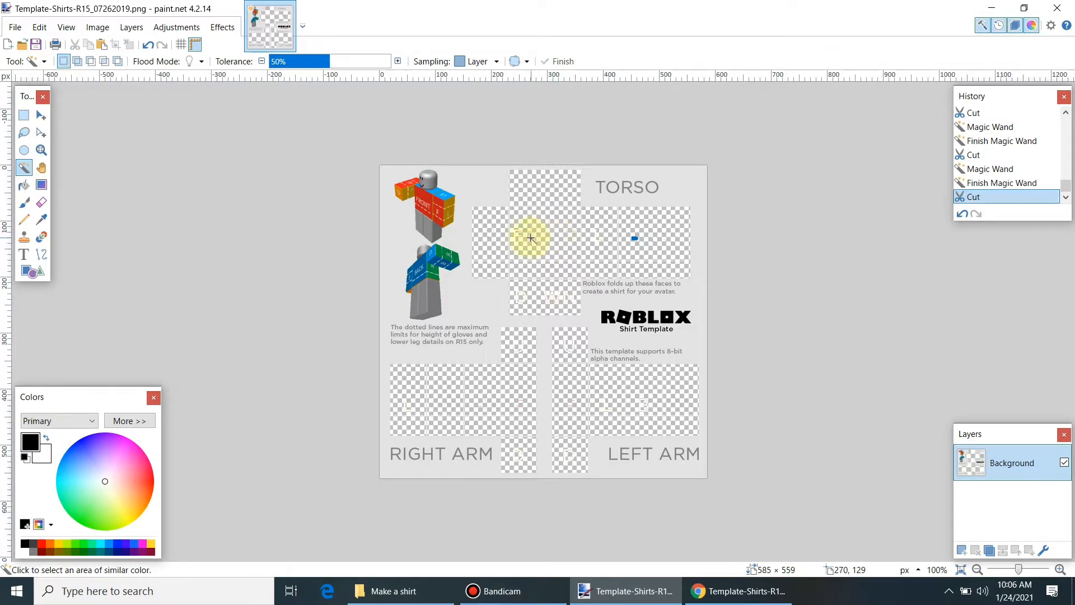
Step: Clear the faint lettering from the face below the torso
left_click(556, 296)
key("ctrl+x")
left_click(522, 292)
key("ctrl+x")
left_click(546, 295)
key("ctrl+x")
left_click(567, 295)
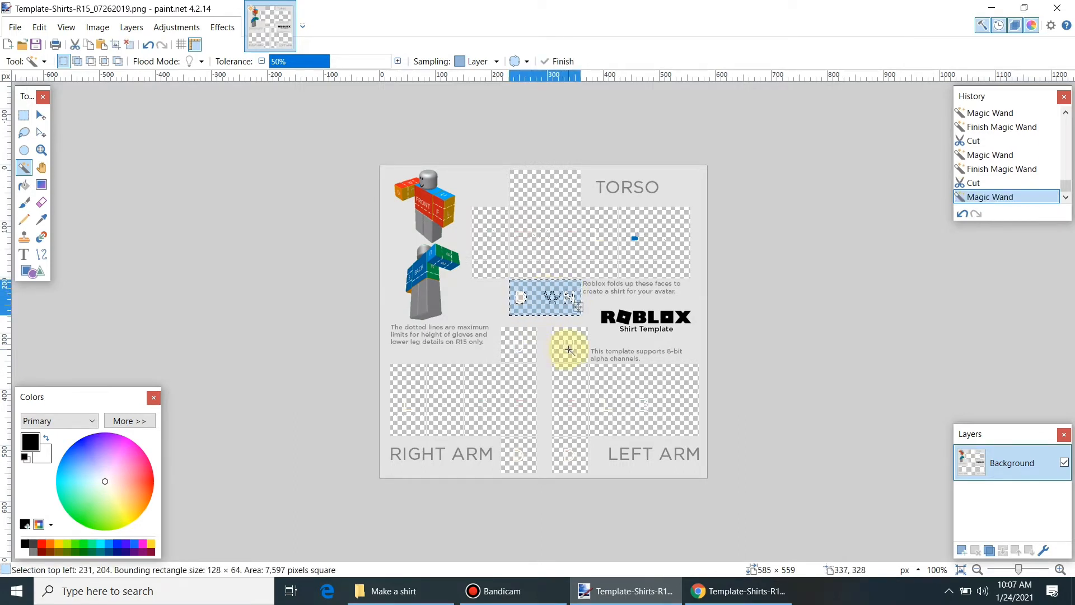
key("ctrl+x")
Step: Clear the lettering from the small squares between the arms and above LEFT ARM
left_click(523, 348)
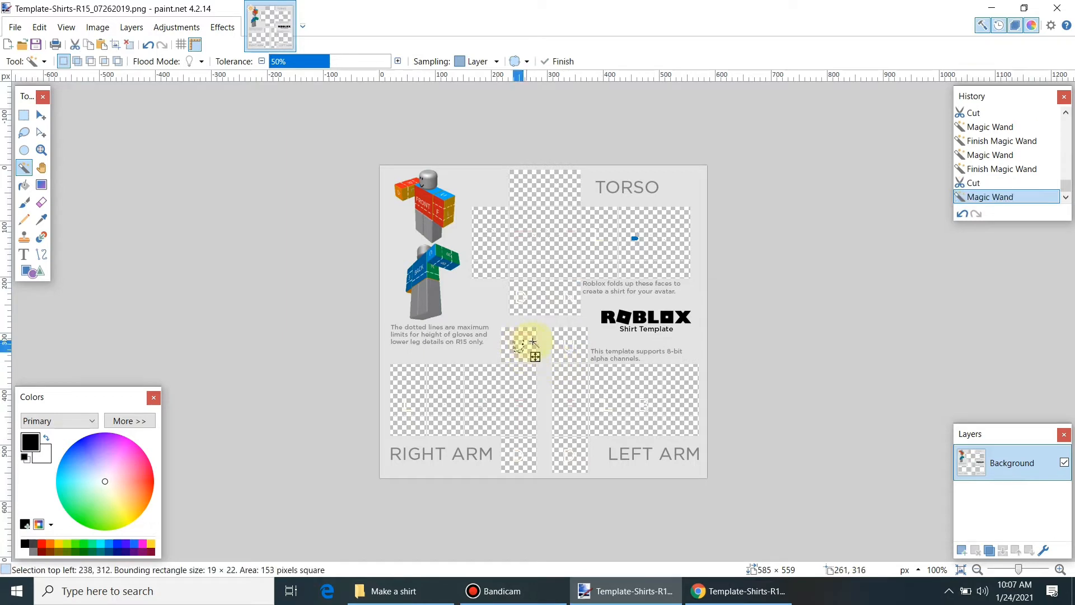
key("ctrl+x")
left_click(563, 340)
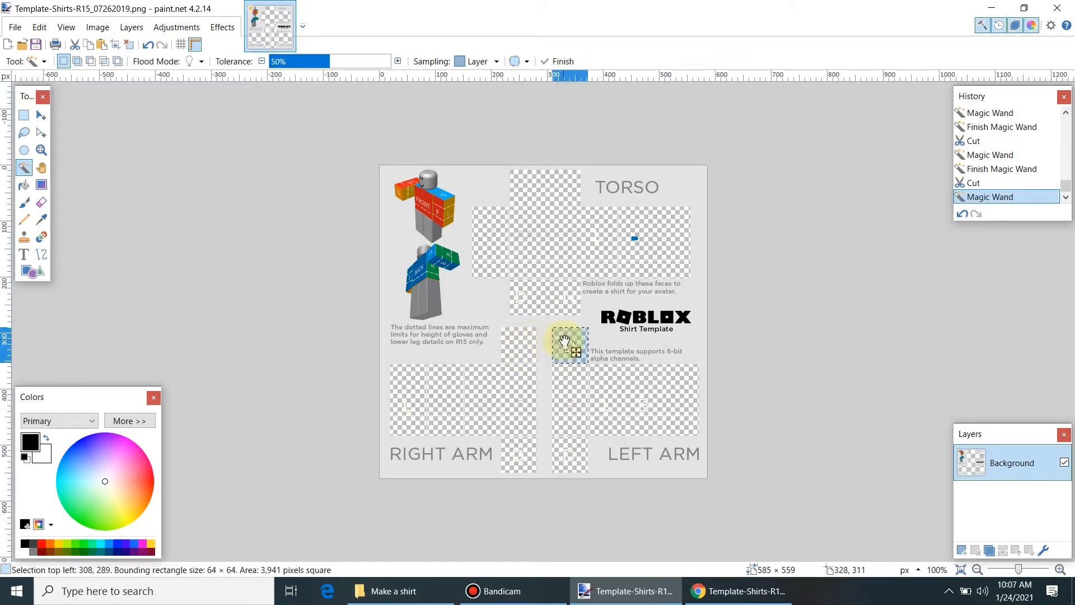
left_click(570, 371)
left_click(573, 347)
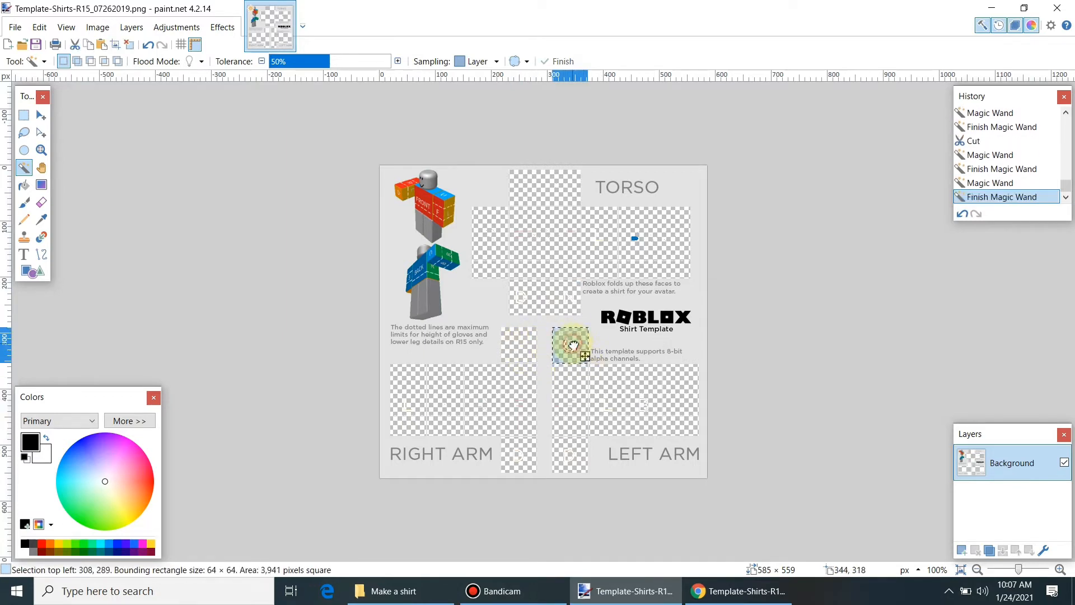
key("ctrl+x")
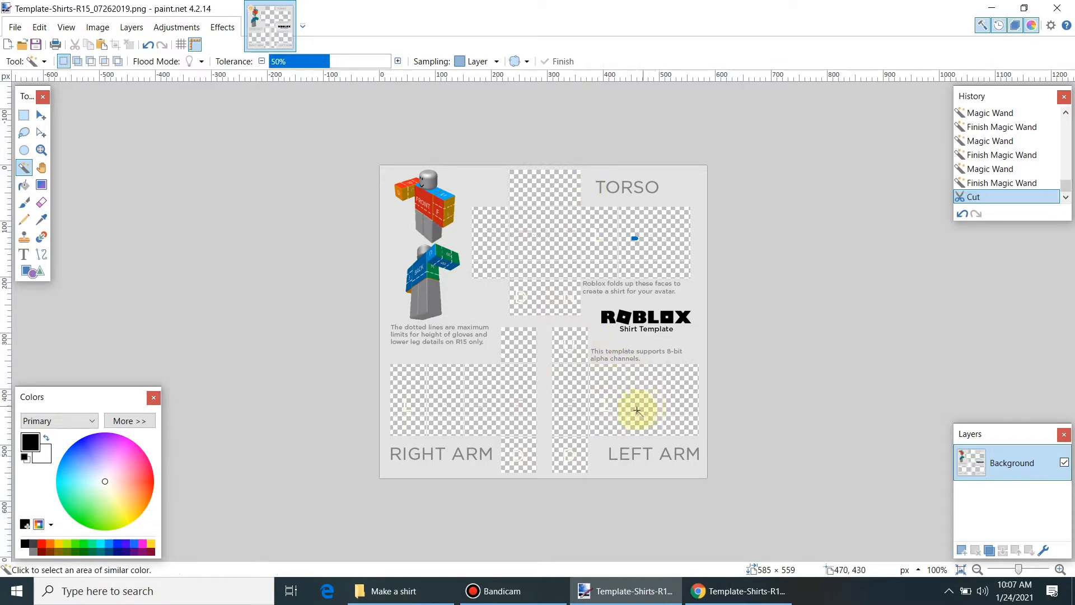
Step: Clear the small bottom square and leftover regions near the LEFT ARM label
left_click(571, 456)
key("ctrl+x")
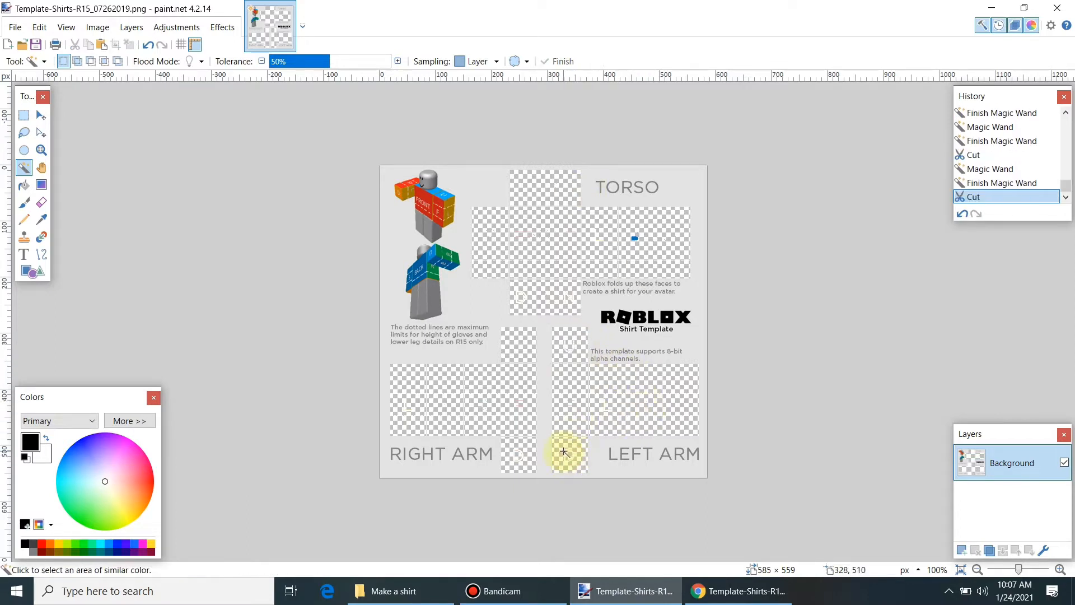
left_click(563, 452)
key("ctrl+x")
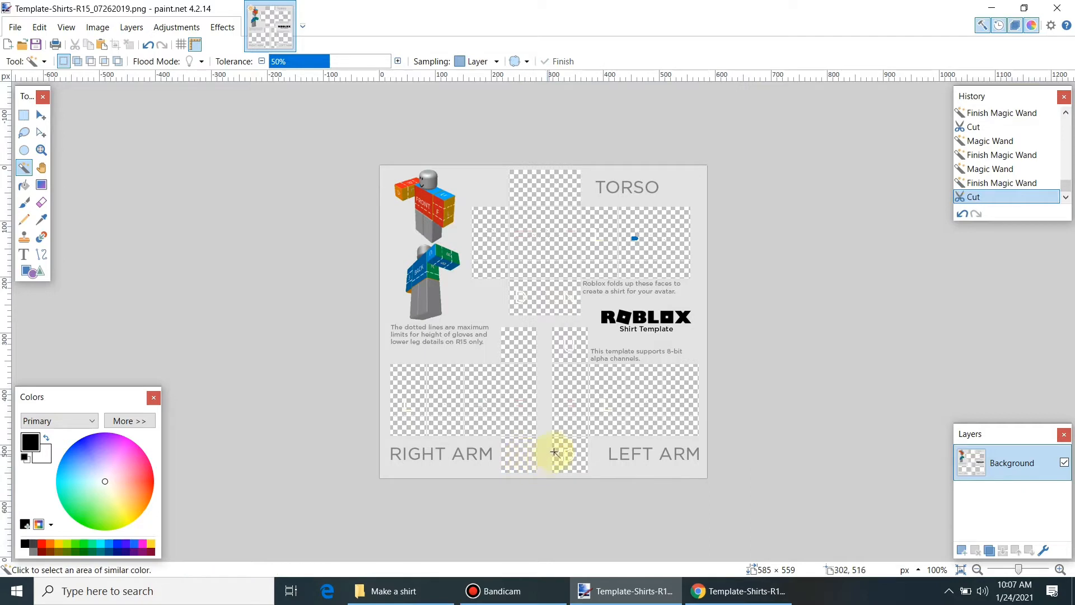
left_click(572, 454)
key("ctrl+x")
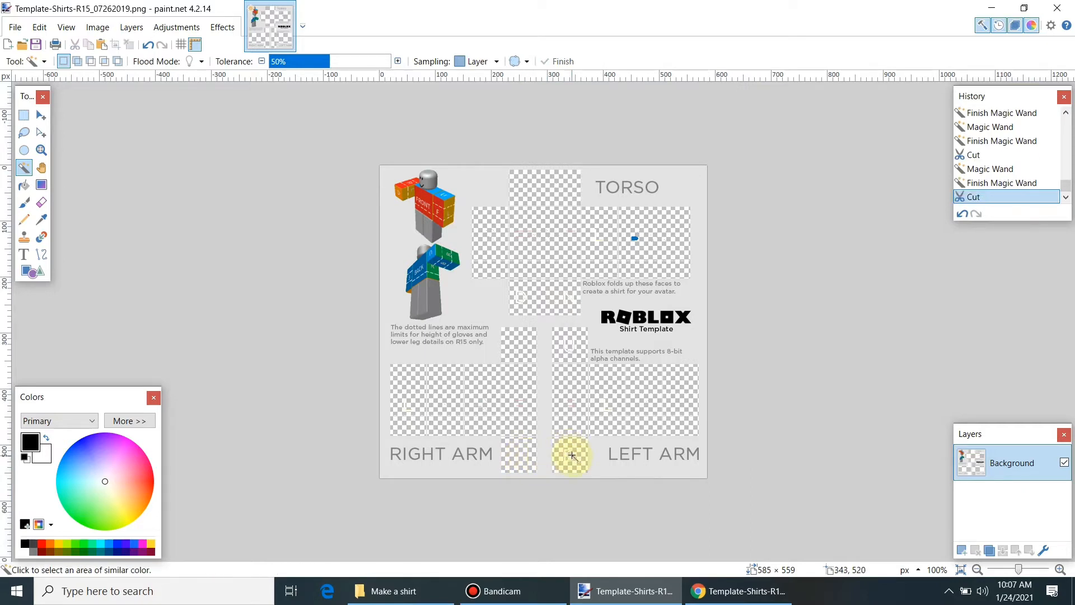
left_click(567, 451)
key("ctrl+x")
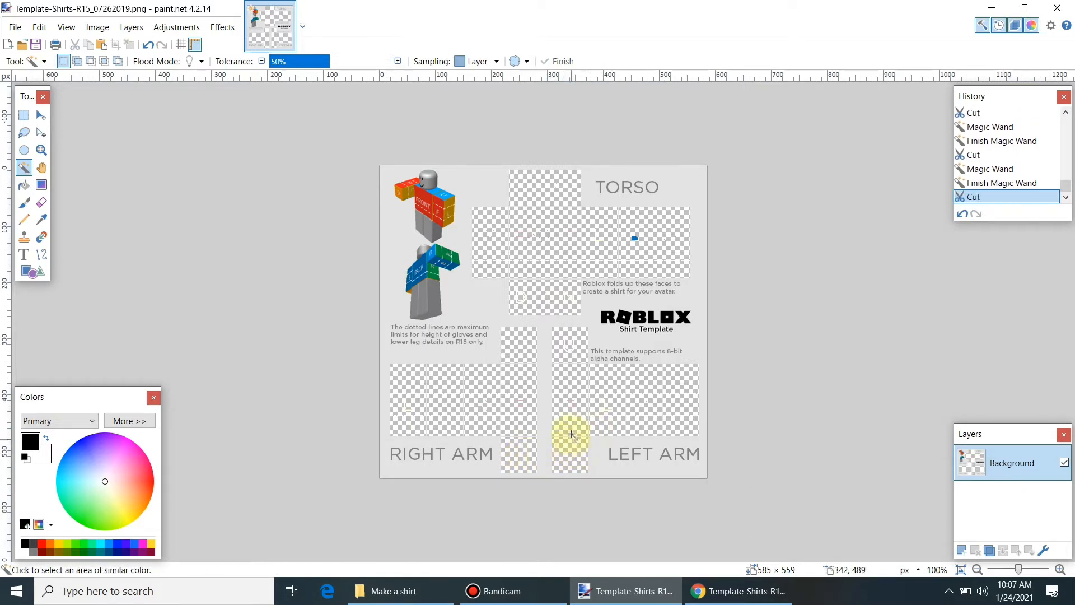
Step: Remove the last specks below the torso and a leftover mark on the BACK face
left_click(522, 296)
key("ctrl+x")
left_click(524, 299)
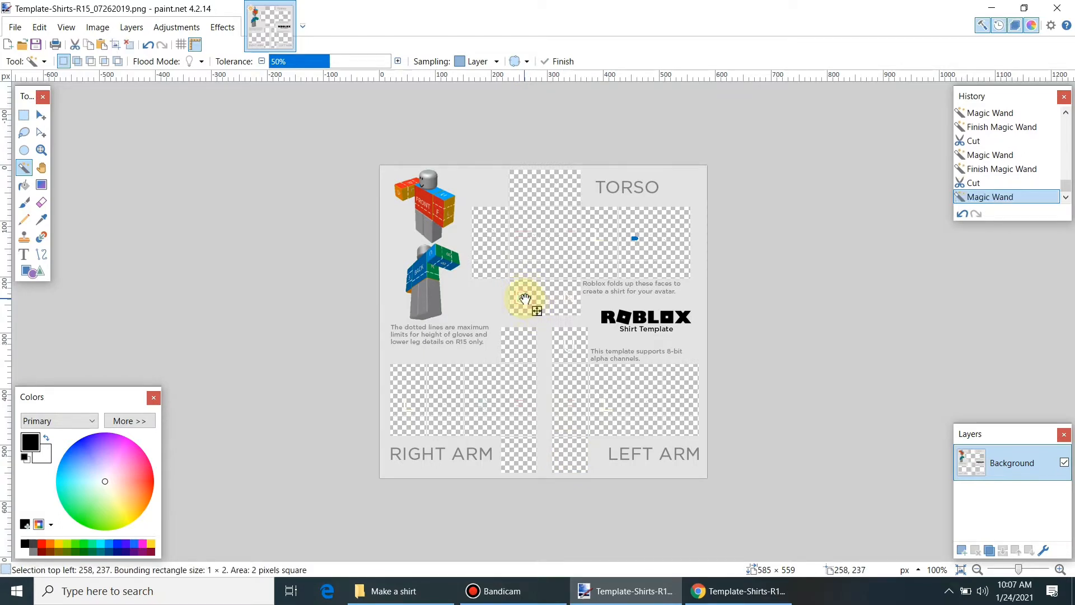
left_click(635, 239)
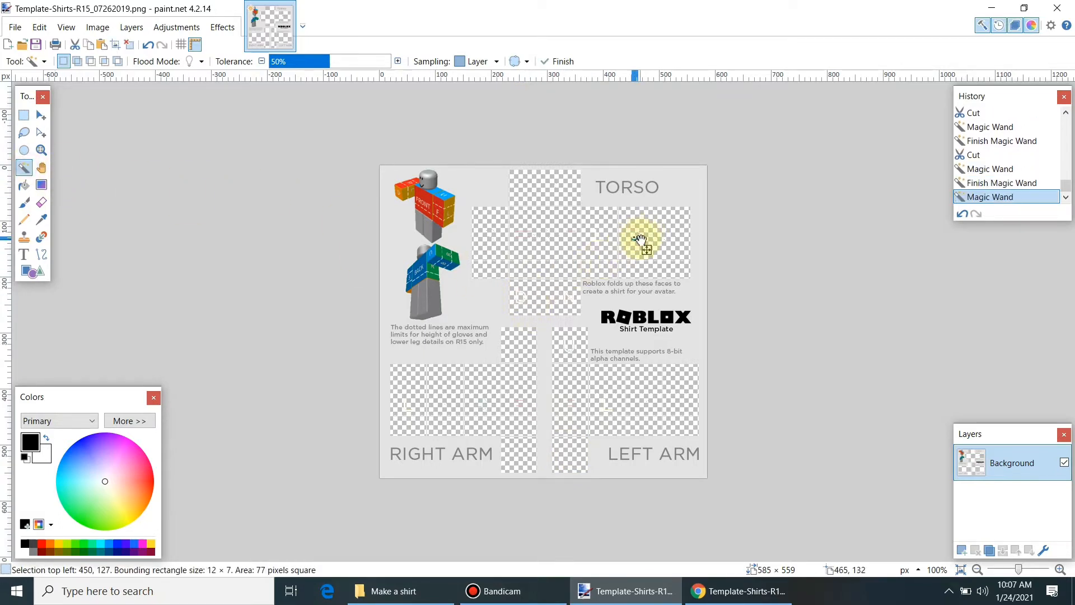
key("ctrl+x")
left_click(521, 292)
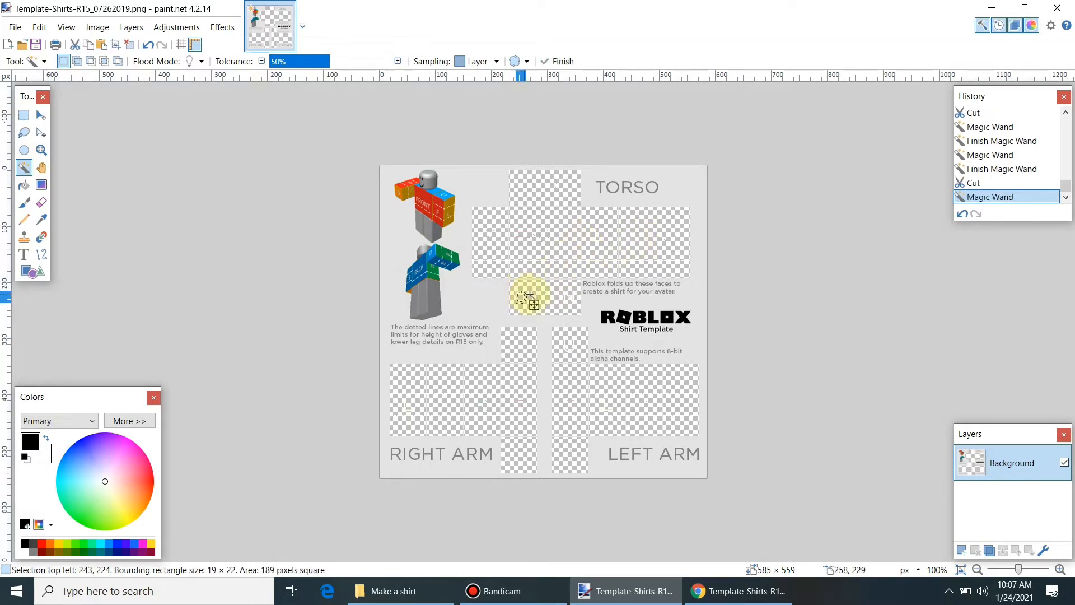
key("ctrl+x")
left_click(565, 295)
key("ctrl+x")
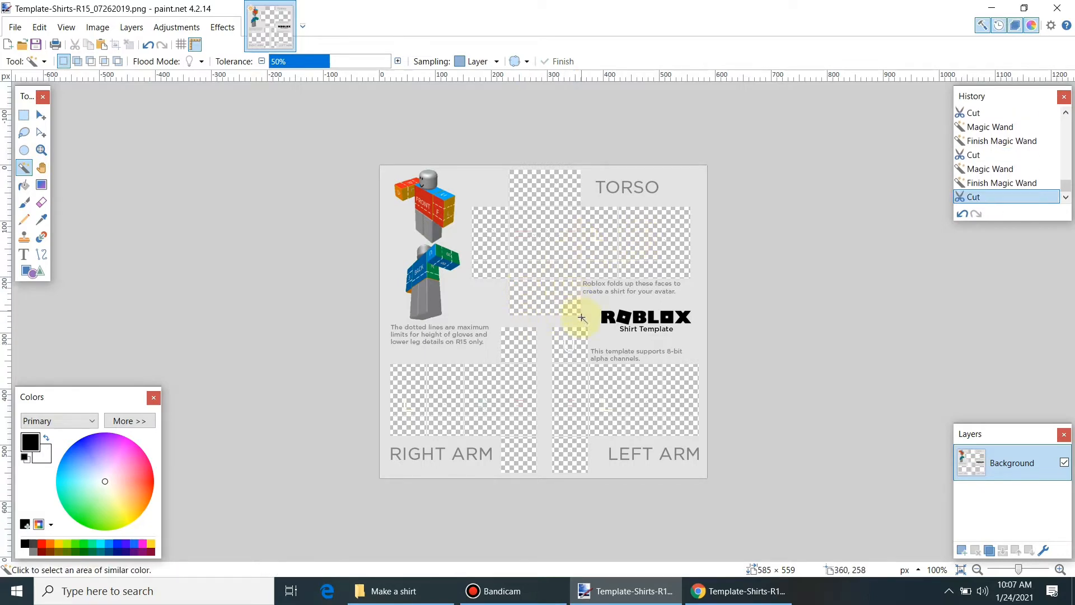
Step: Cut the leftover square and region at the left arm's top, plus a RIGHT ARM region
left_click(567, 350)
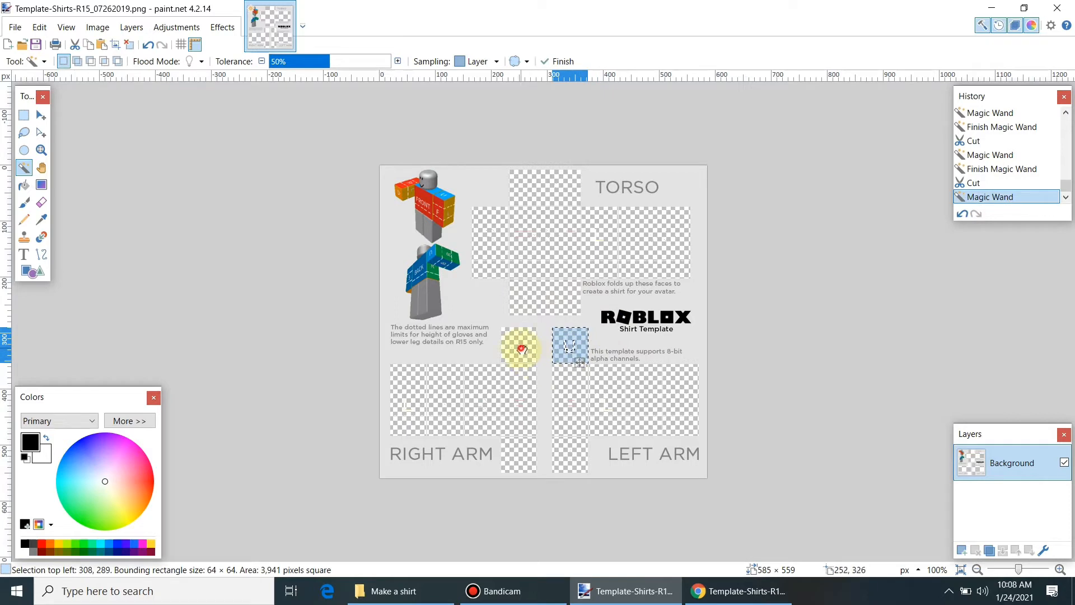
left_click(521, 348)
left_click(572, 344)
left_click(571, 372)
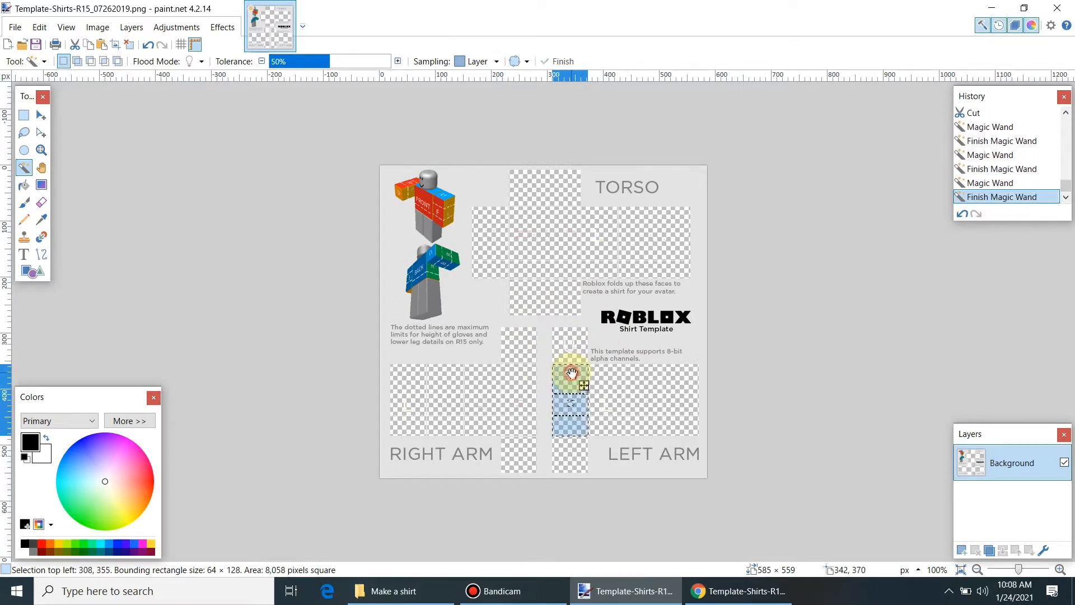
key("ctrl+x")
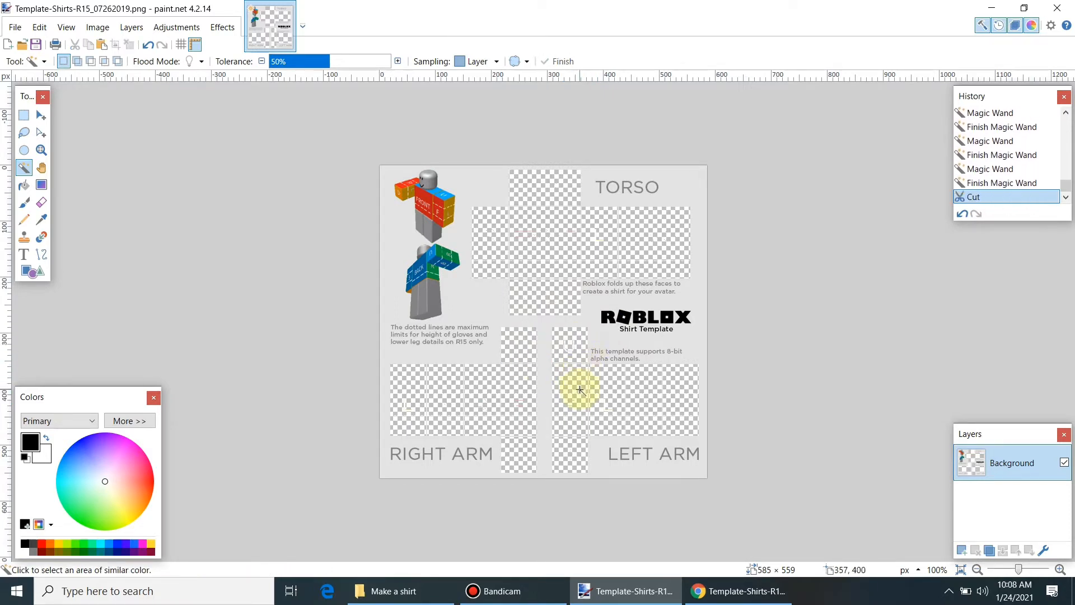
left_click(566, 347)
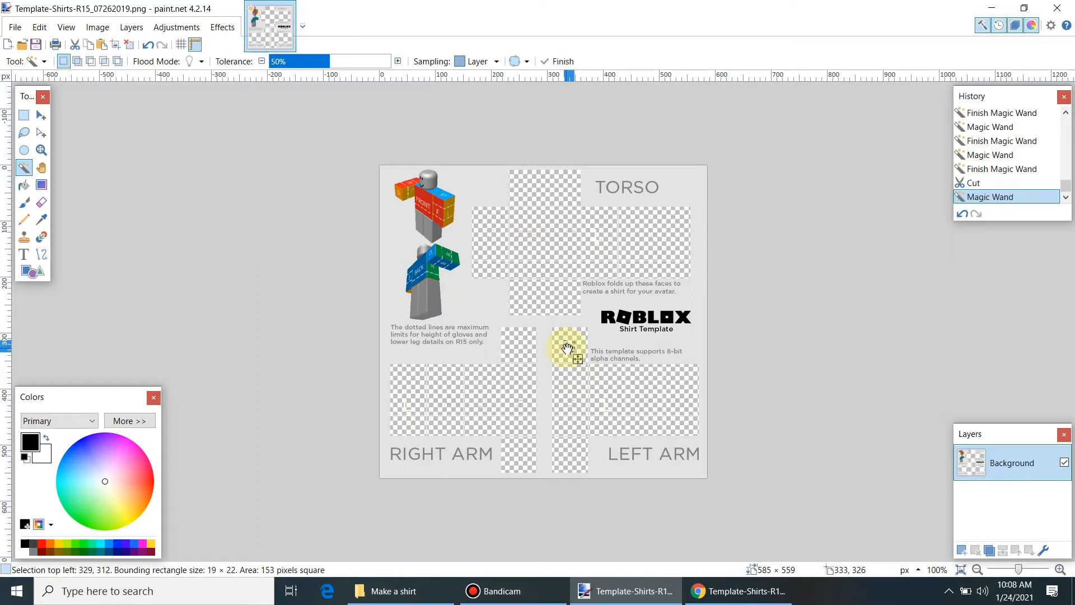
key("ctrl+x")
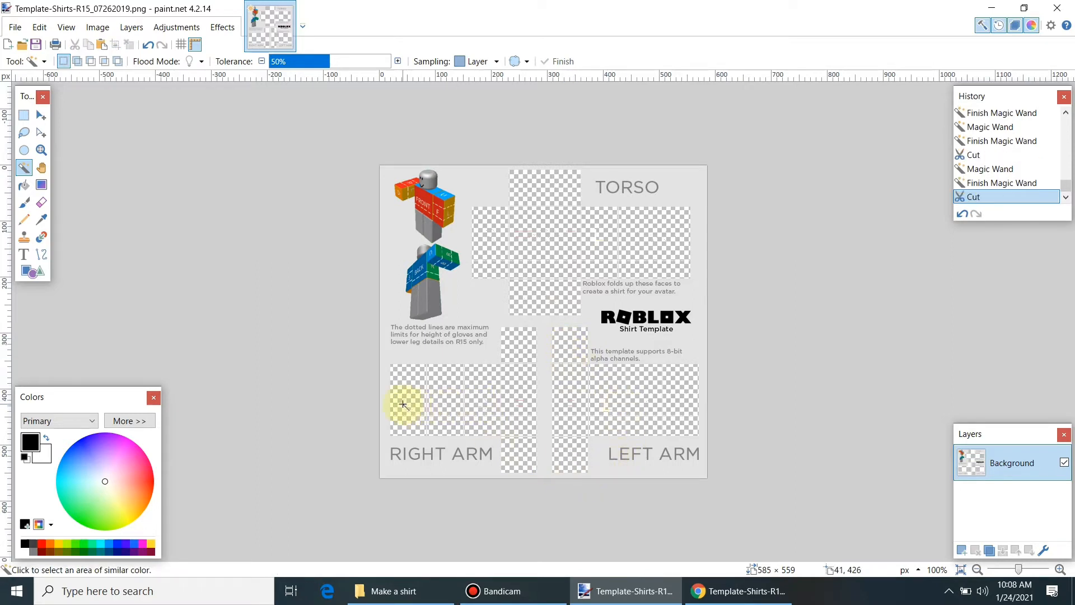
left_click(404, 402)
key("ctrl+x")
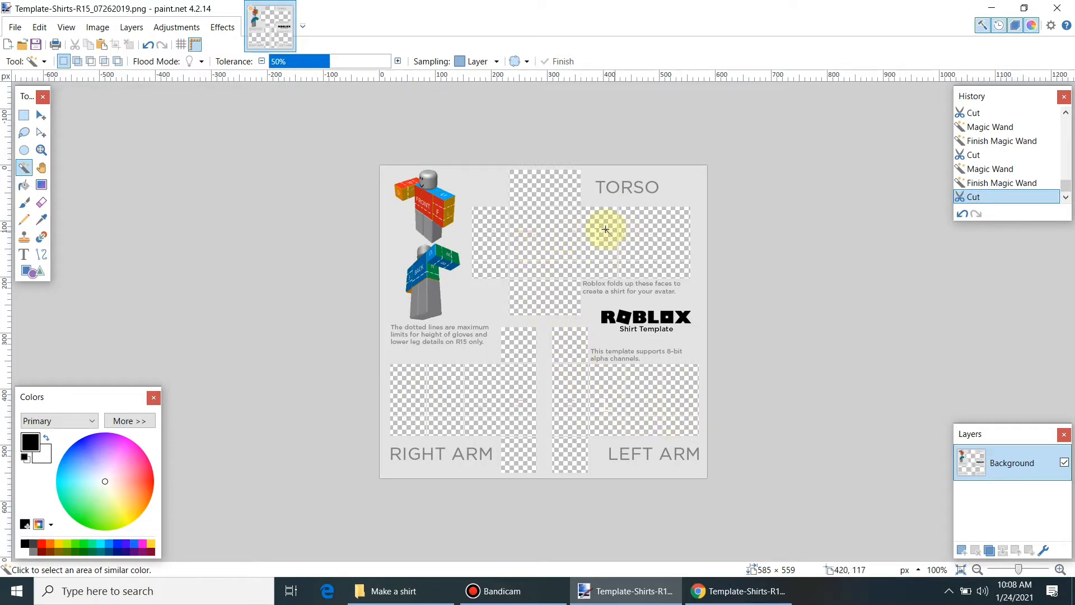
Step: Save a PNG copy named Template-Shirts-R15_07262019_backup_cleanedForFuture purpose, then bring up the Open dialog
left_click(15, 27)
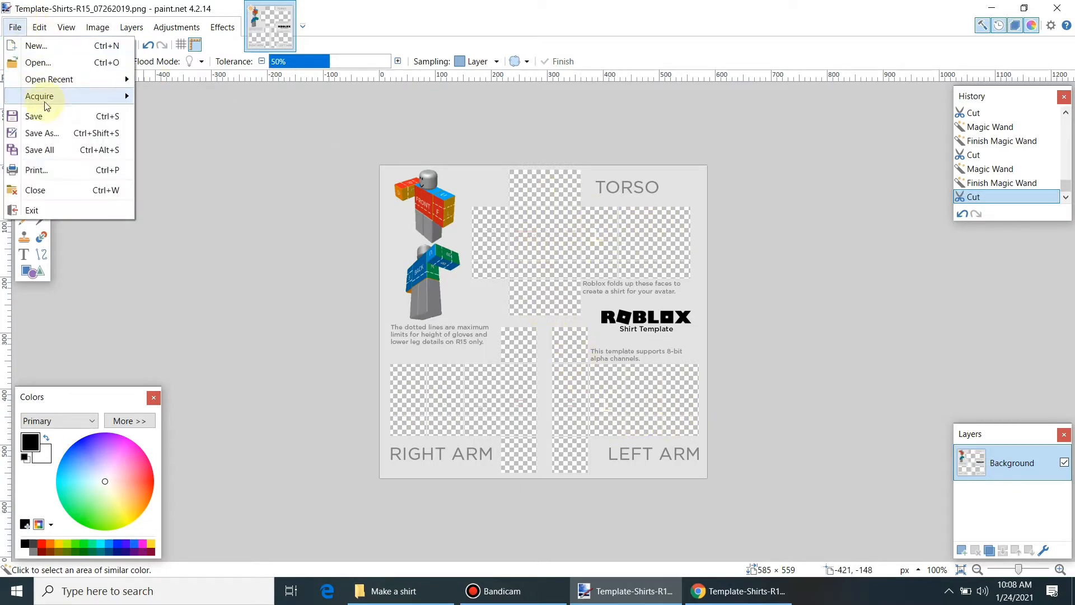
left_click(52, 132)
left_click(233, 259)
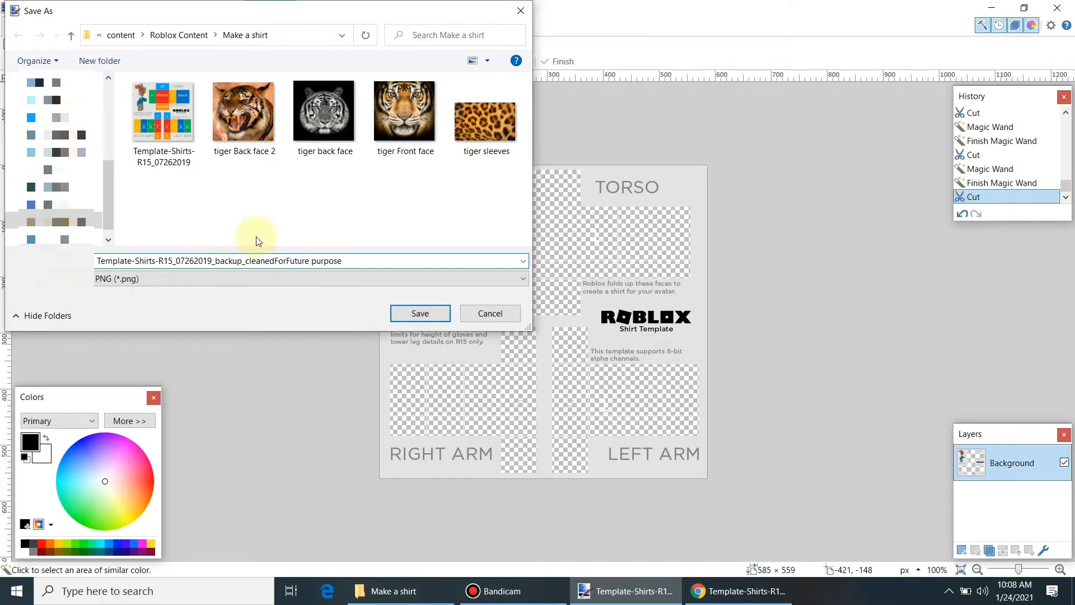
left_click(405, 312)
left_click(644, 408)
left_click(15, 27)
left_click(28, 62)
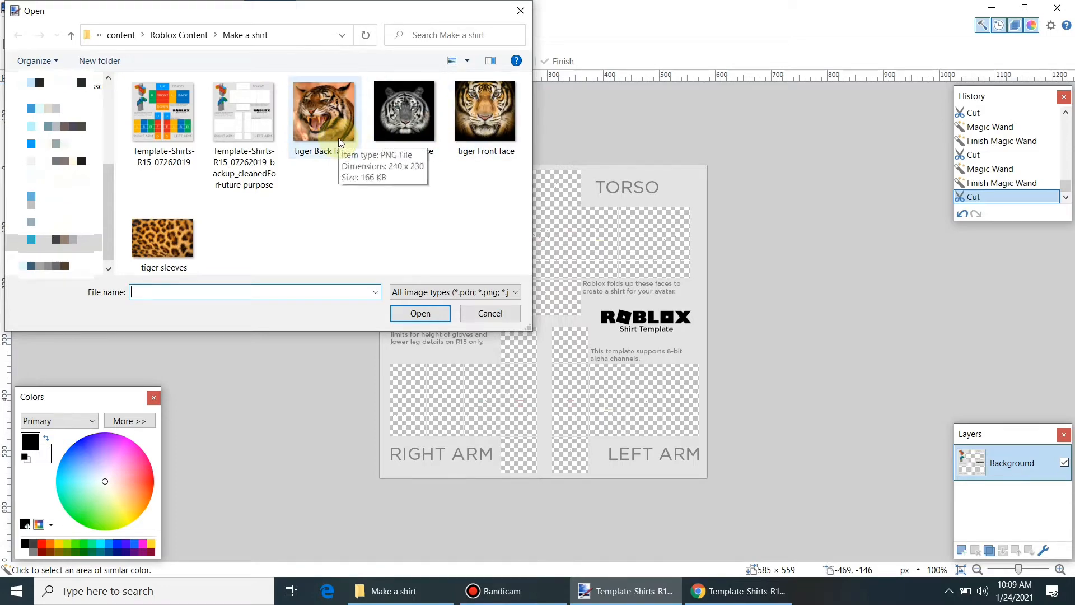
Step: Open tiger Back face 2, then tiger Front face and tiger sleeves via File > Open
left_click(324, 112)
left_click(420, 313)
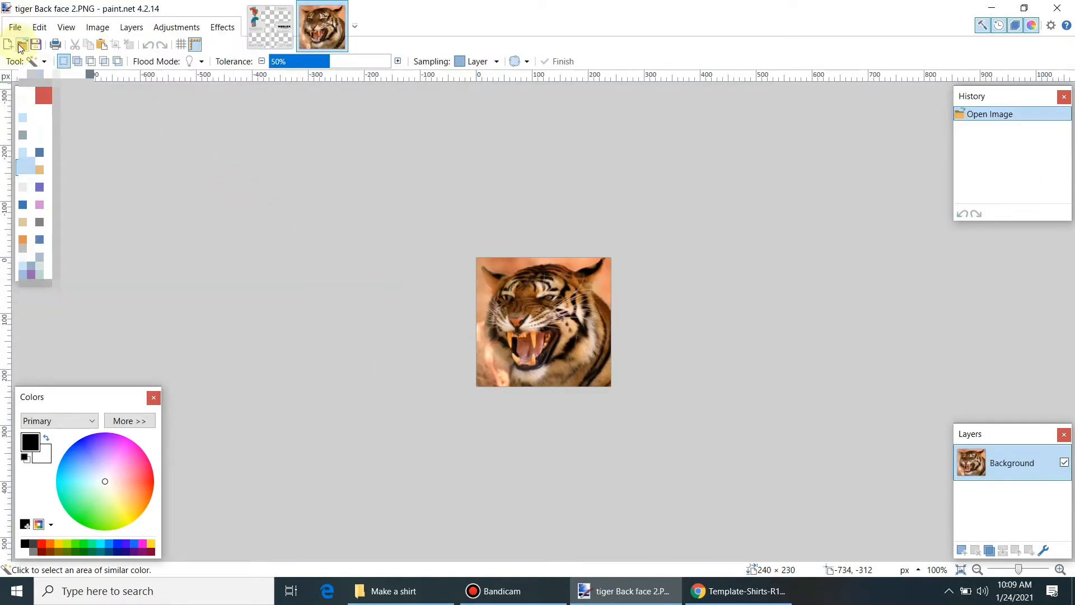
left_click(15, 27)
left_click(28, 60)
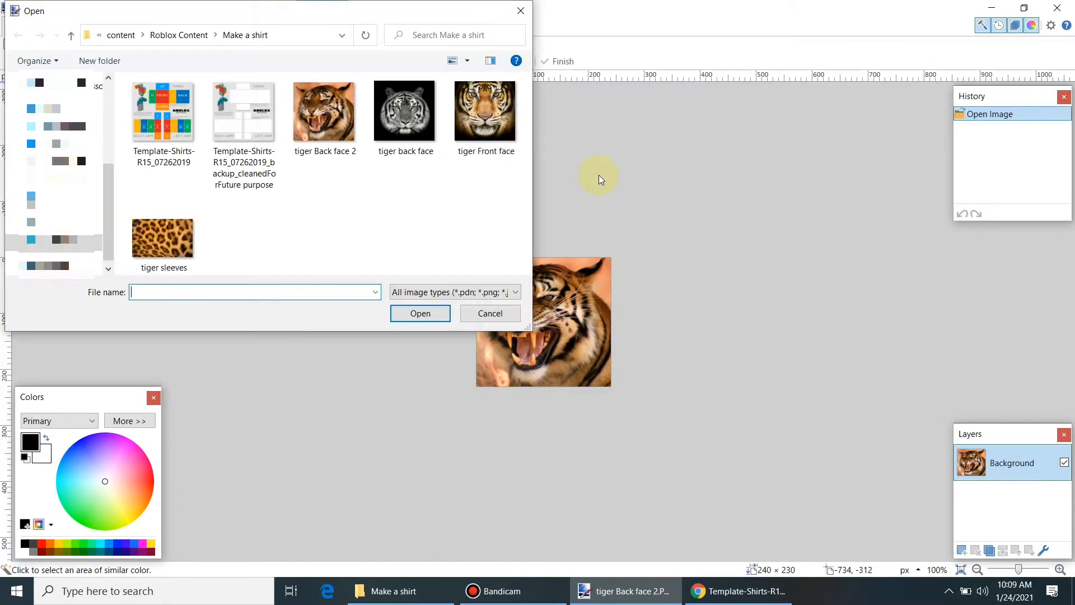
left_click(487, 117)
left_click(423, 313)
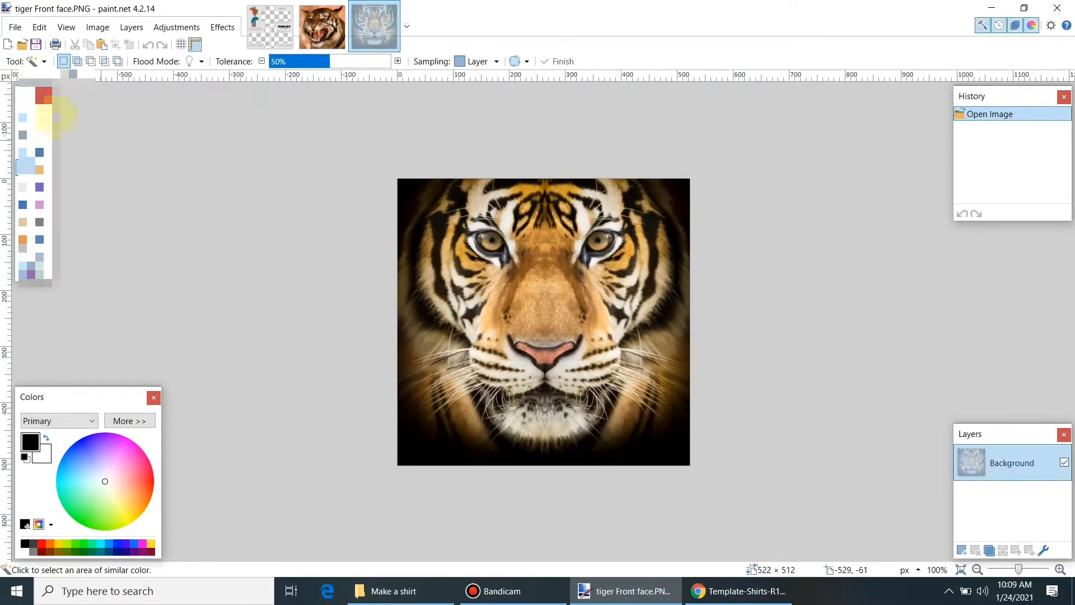
left_click(15, 27)
left_click(28, 60)
left_click(159, 235)
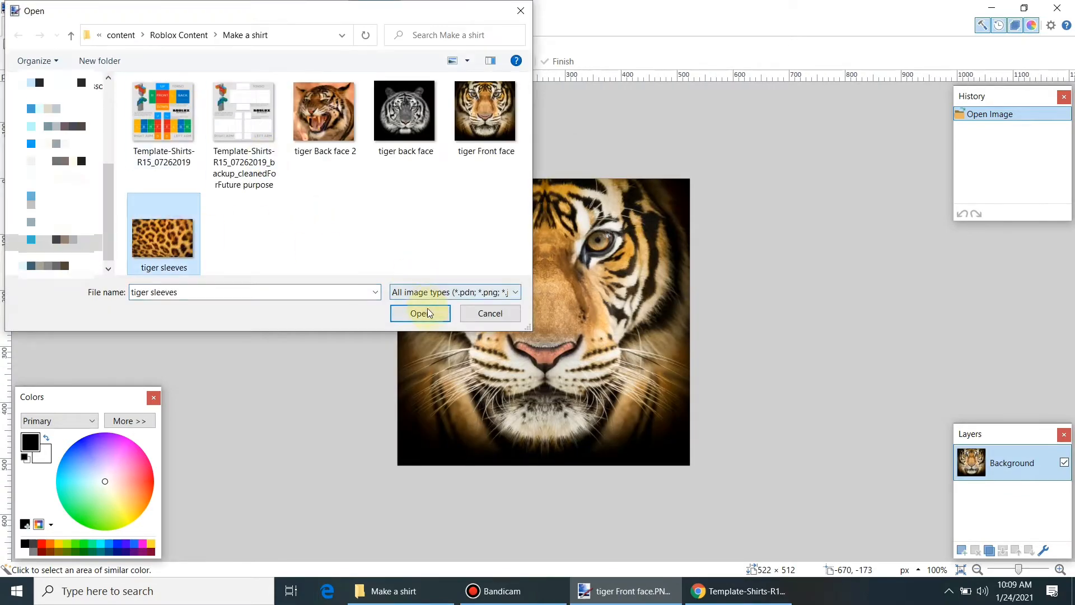
left_click(422, 312)
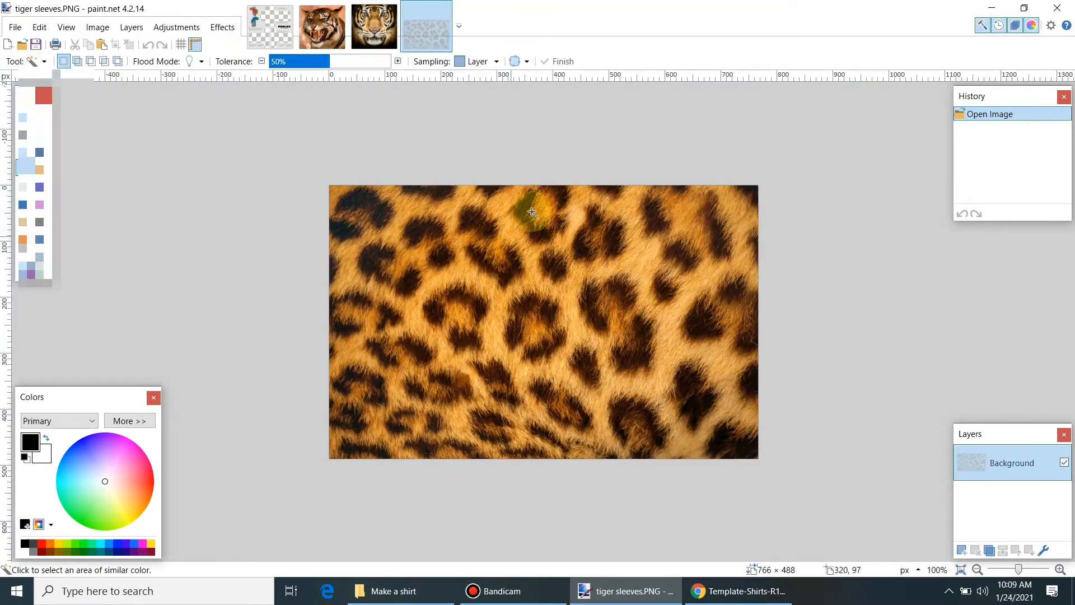
Step: Cycle through the shirt template and the three tiger image tabs, ending on the template
left_click(288, 35)
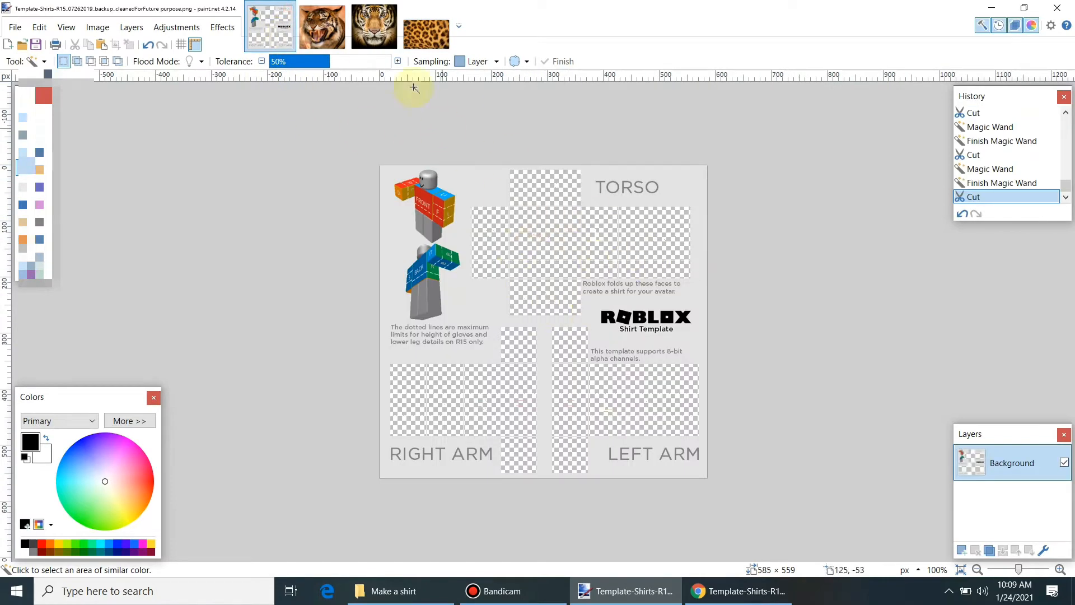
left_click(322, 26)
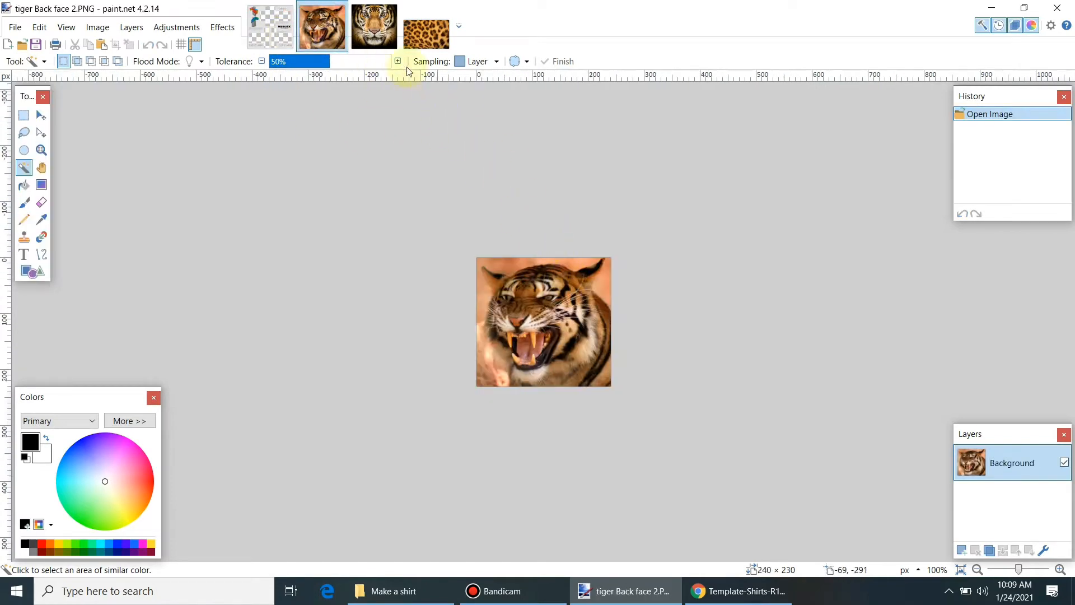
left_click(374, 27)
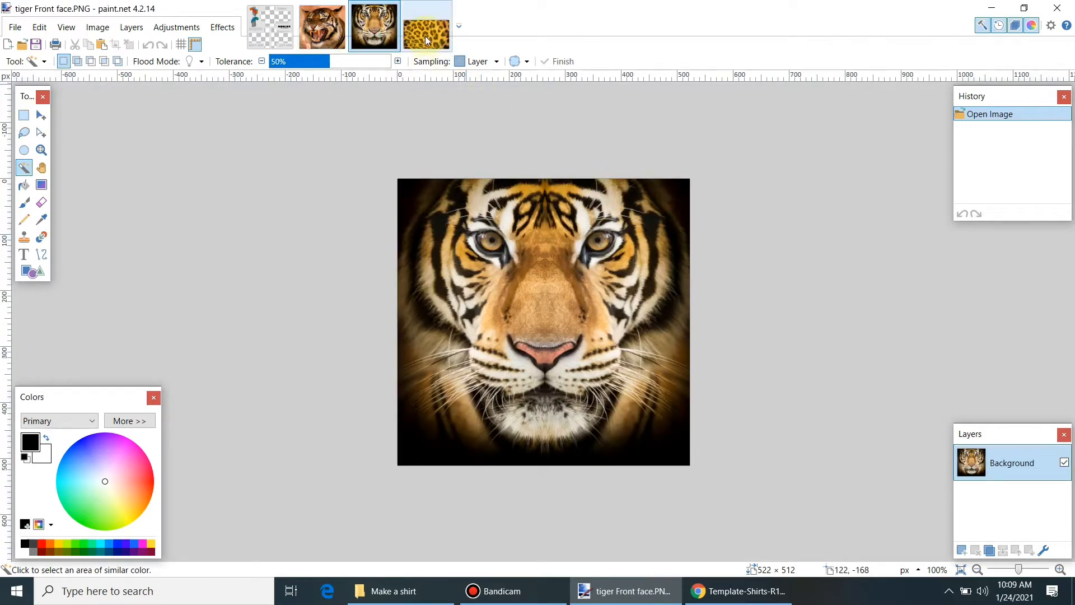
left_click(427, 36)
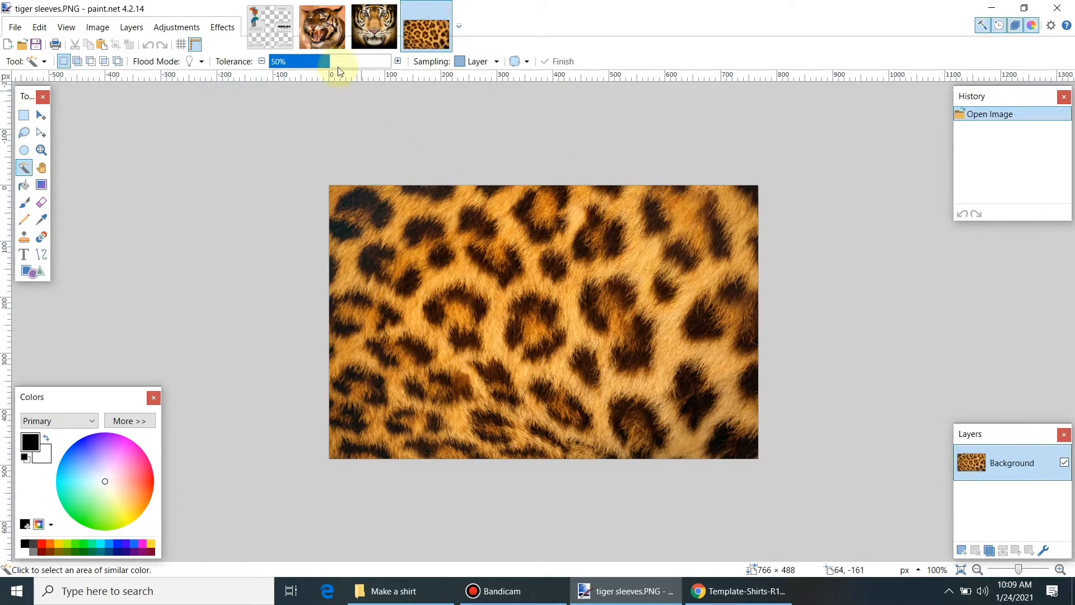
left_click(280, 28)
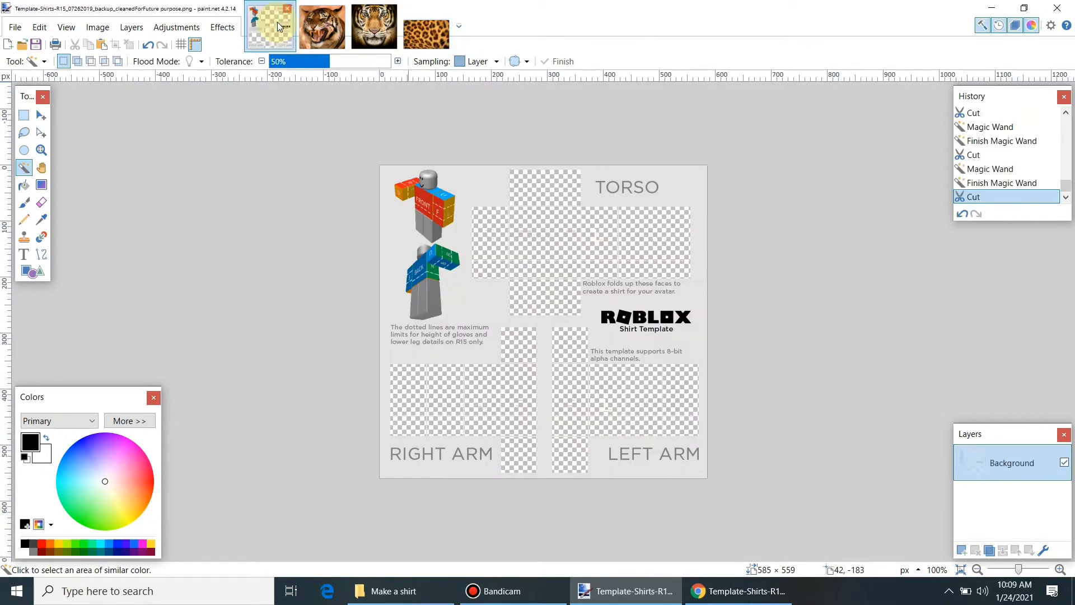
left_click(330, 33)
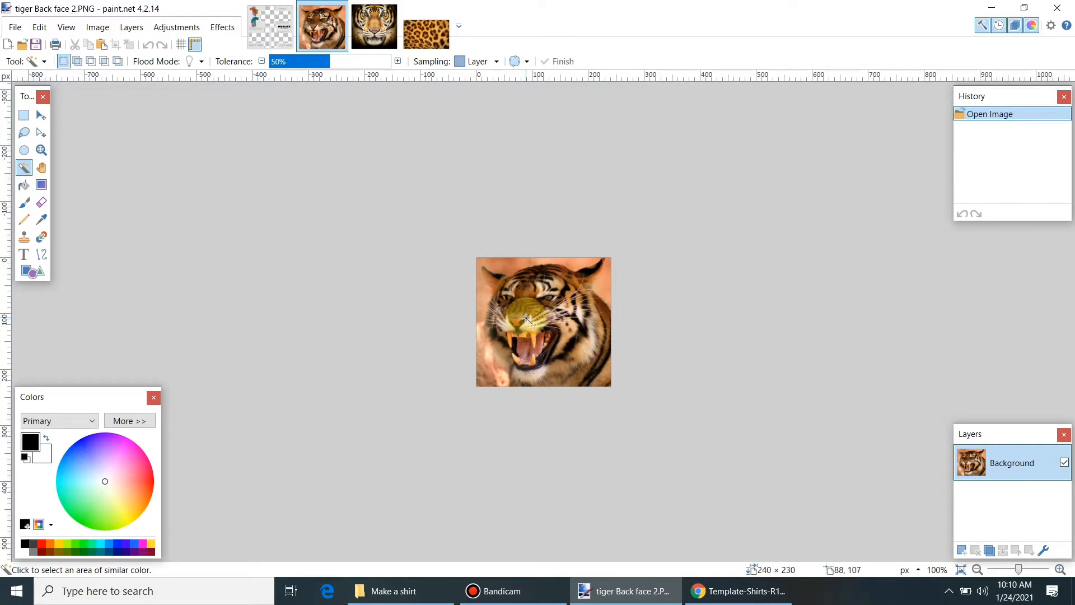
left_click(272, 30)
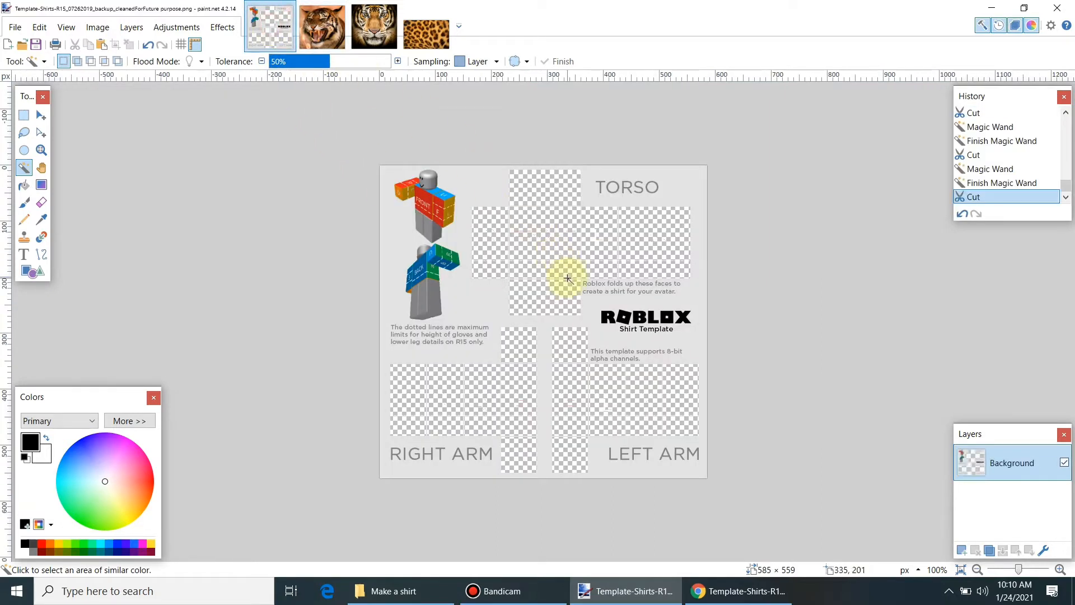
Step: Paste the tiger and shrink it onto the torso's centre square, about 133 × 129 pixels
key("ctrl+v")
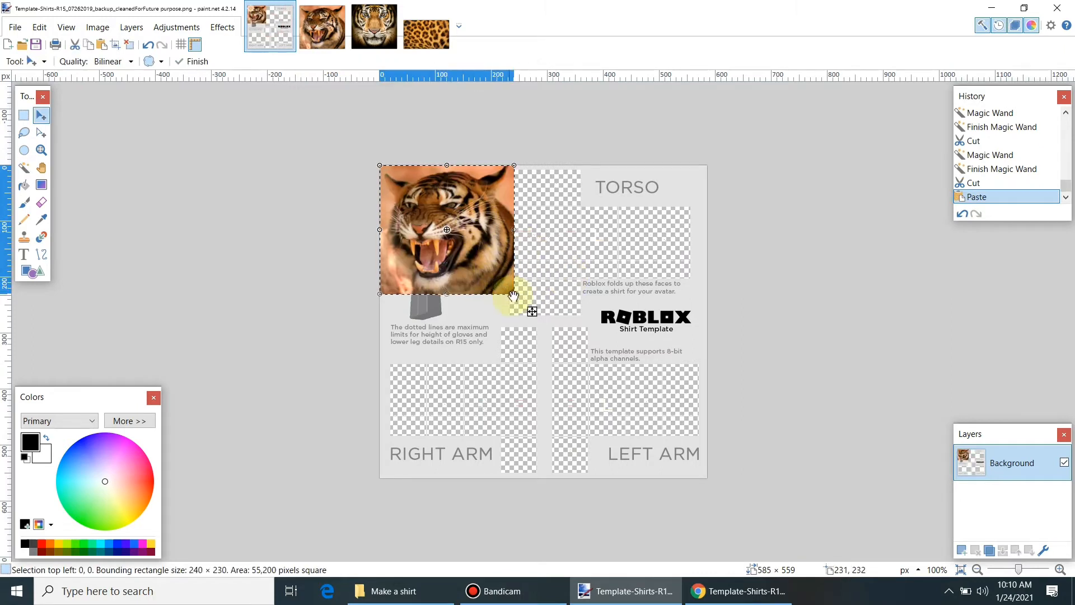
left_click_drag(514, 293, 489, 266)
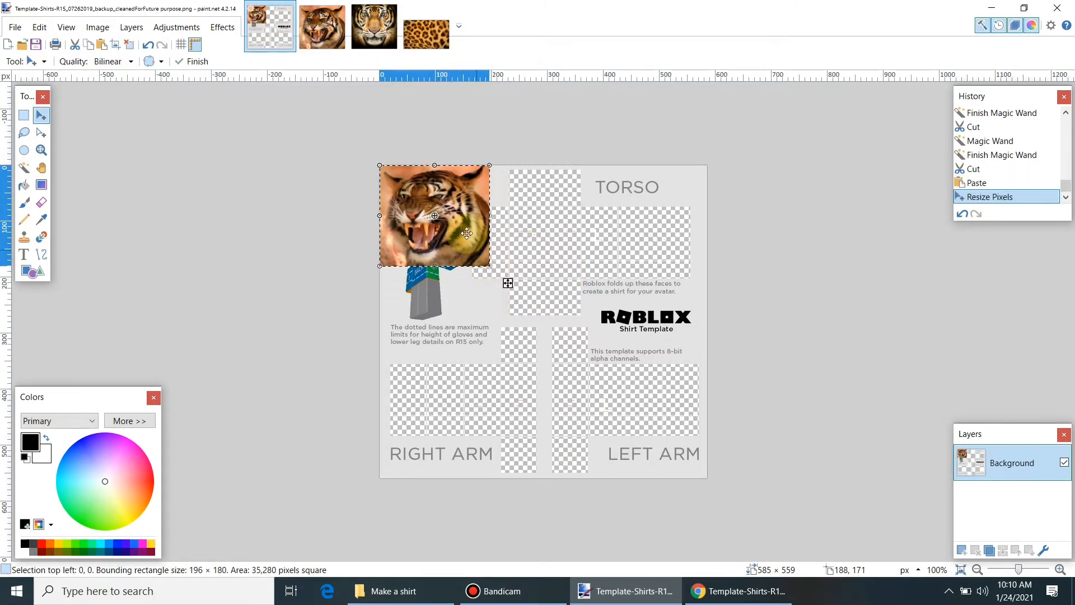
left_click_drag(456, 224, 582, 268)
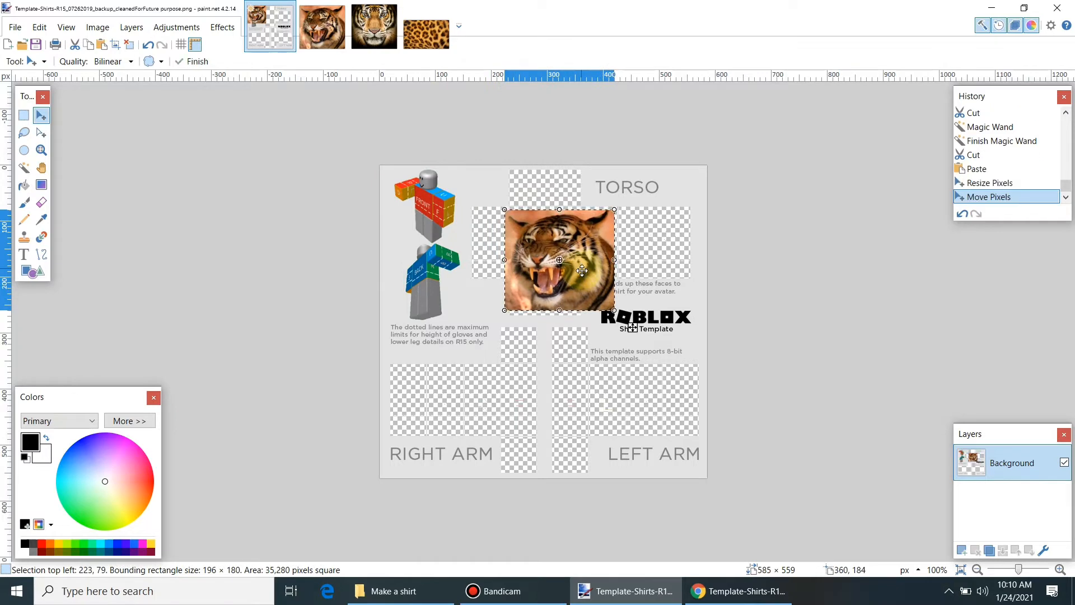
left_click_drag(614, 308, 583, 276)
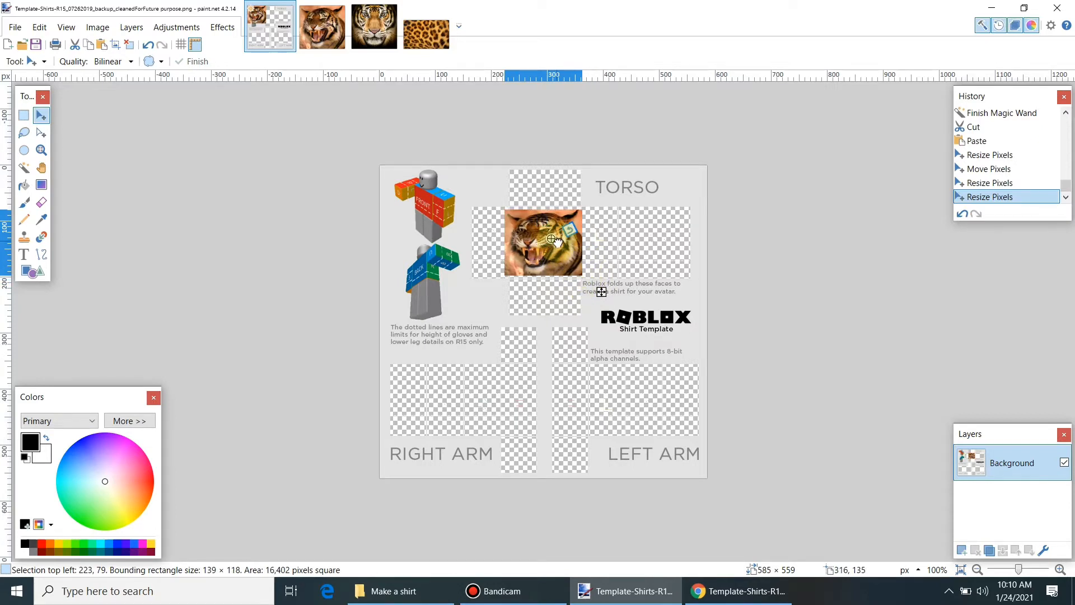
left_click_drag(552, 239, 551, 238)
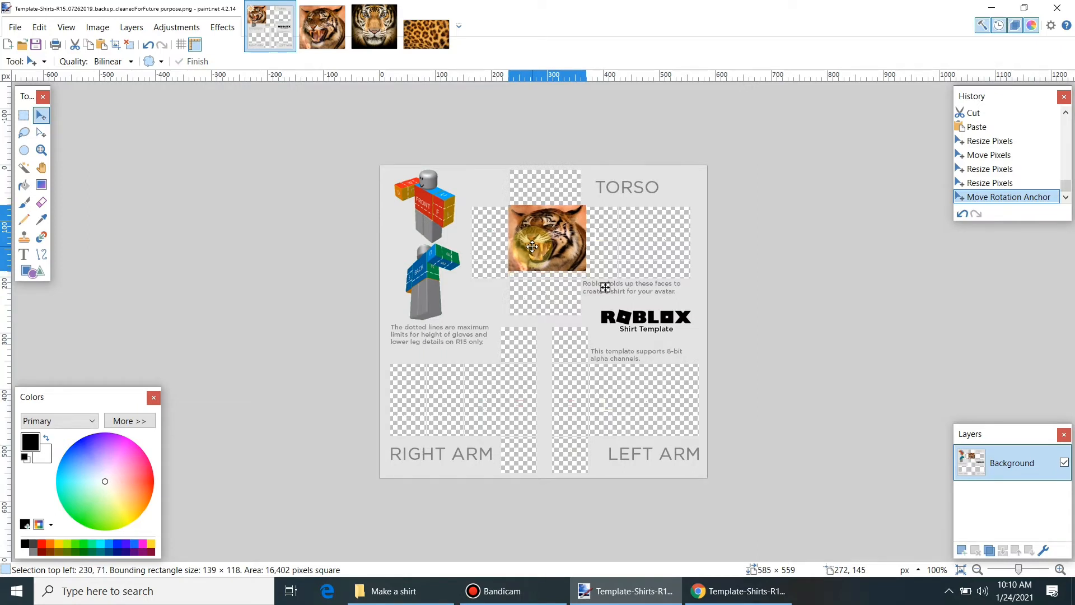
left_click_drag(532, 246, 533, 247)
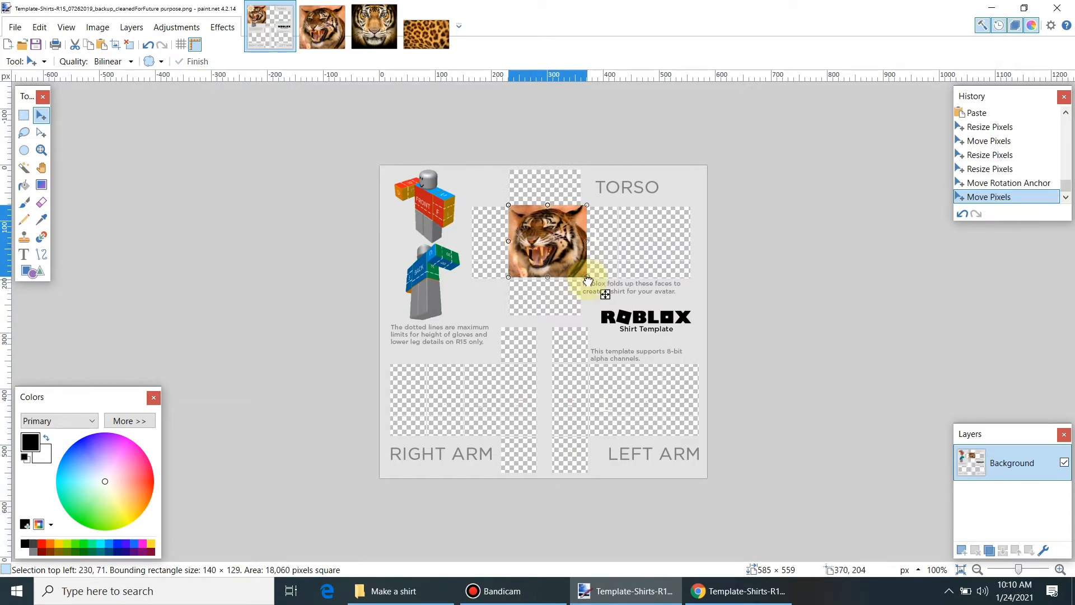
left_click_drag(587, 278, 587, 277)
left_click(584, 245)
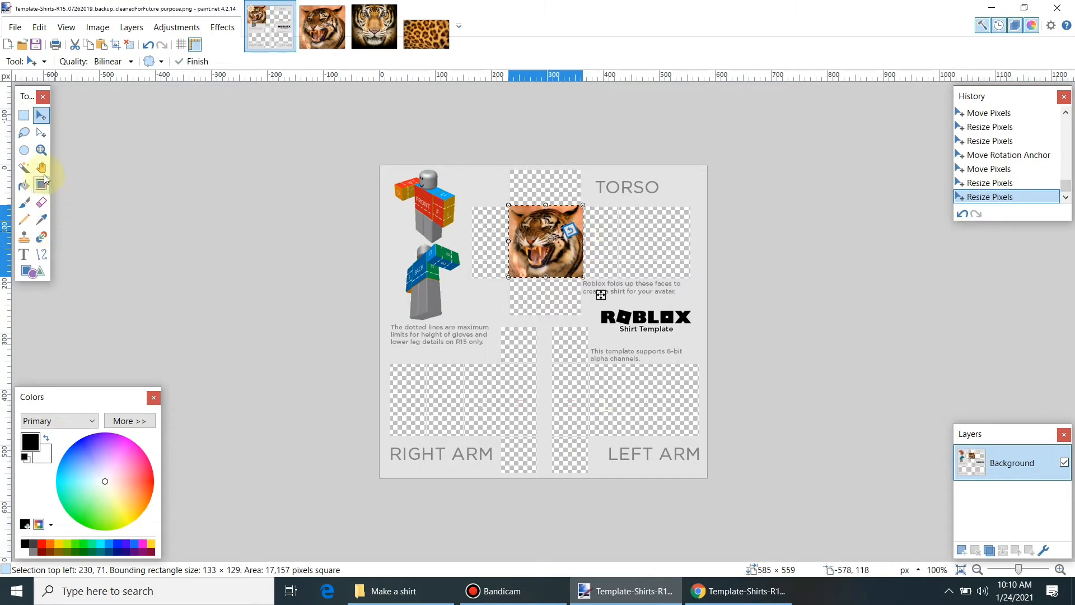
left_click(41, 150)
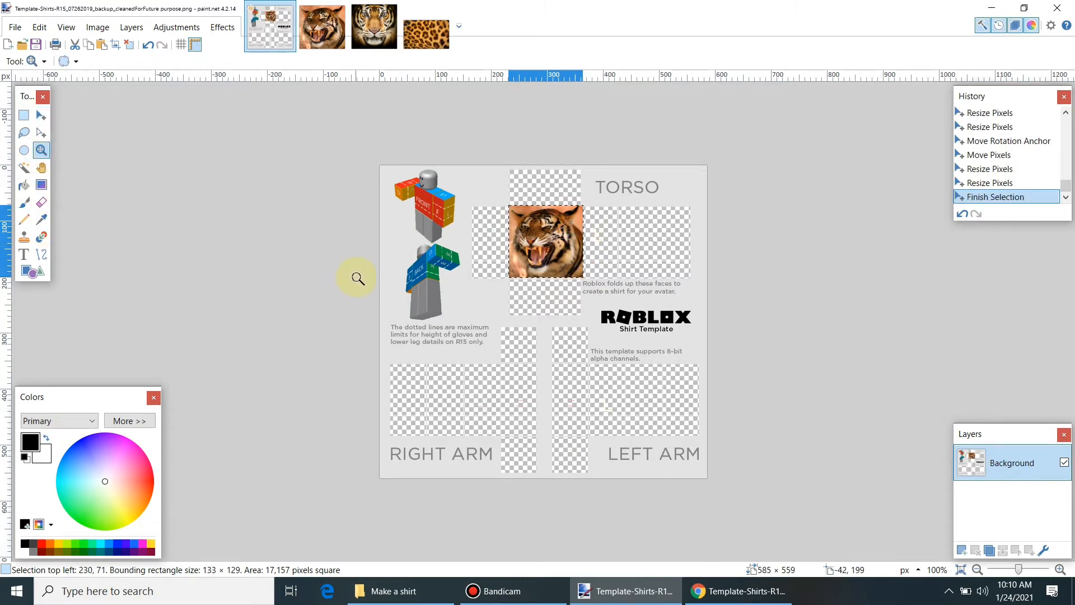
left_click(45, 150)
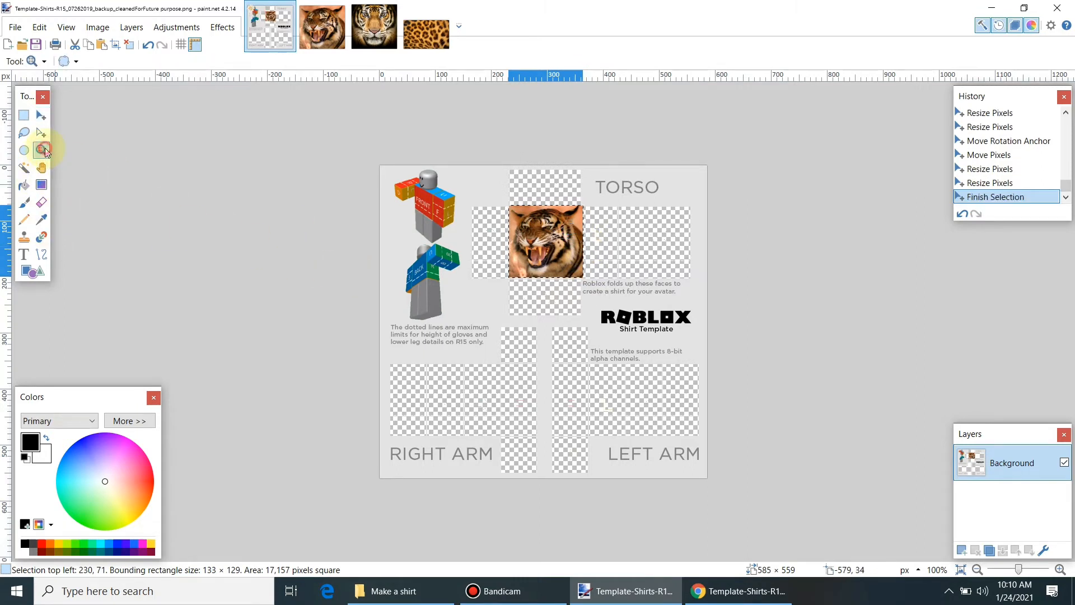
left_click(748, 326)
scroll(1065, 228, "up", 1)
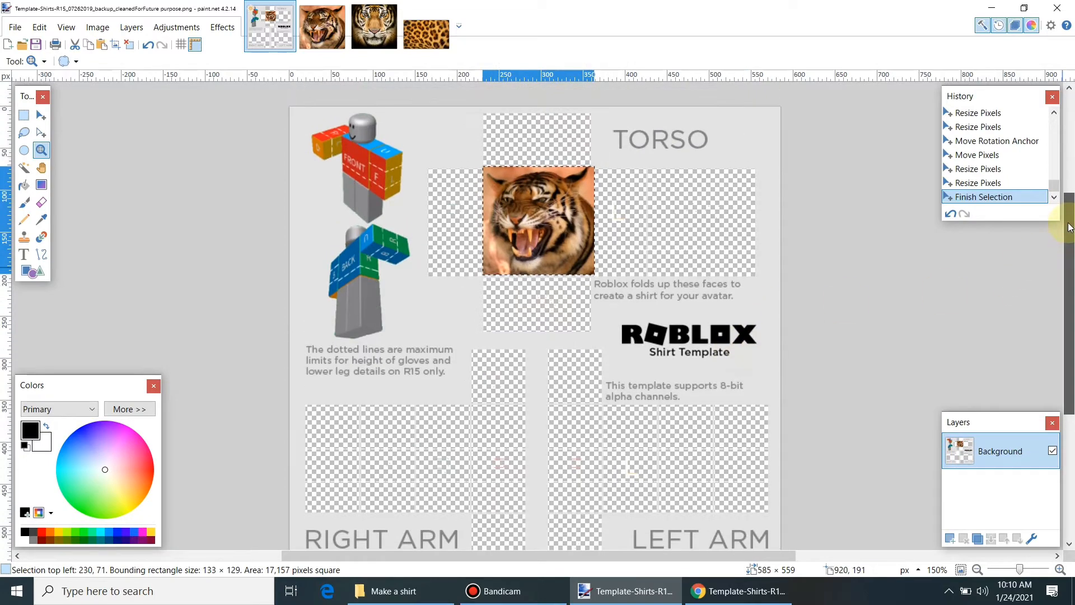
left_click(24, 117)
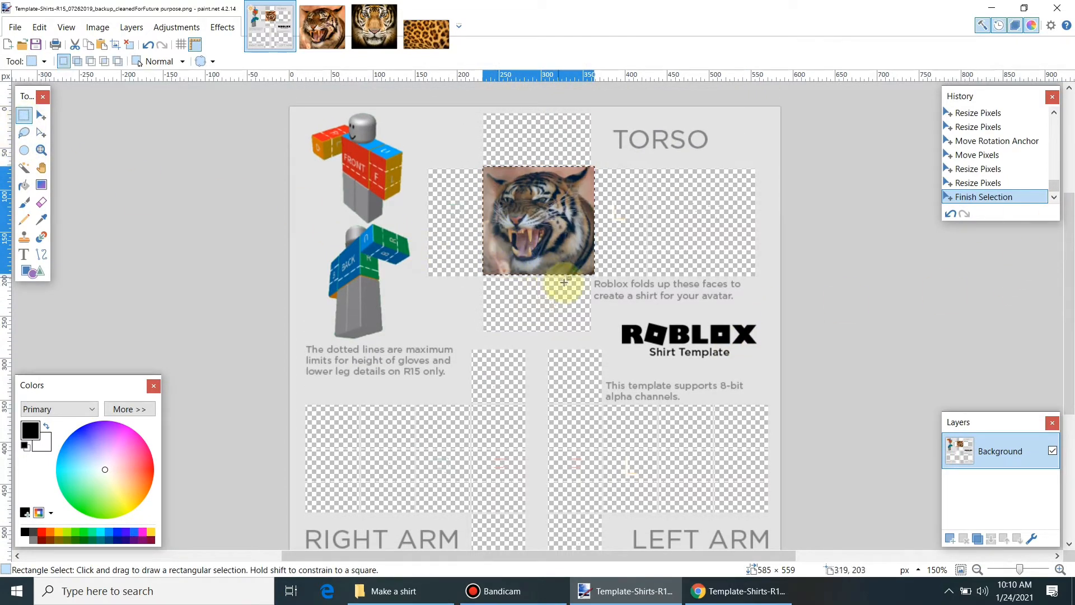
left_click(593, 272)
left_click(592, 273)
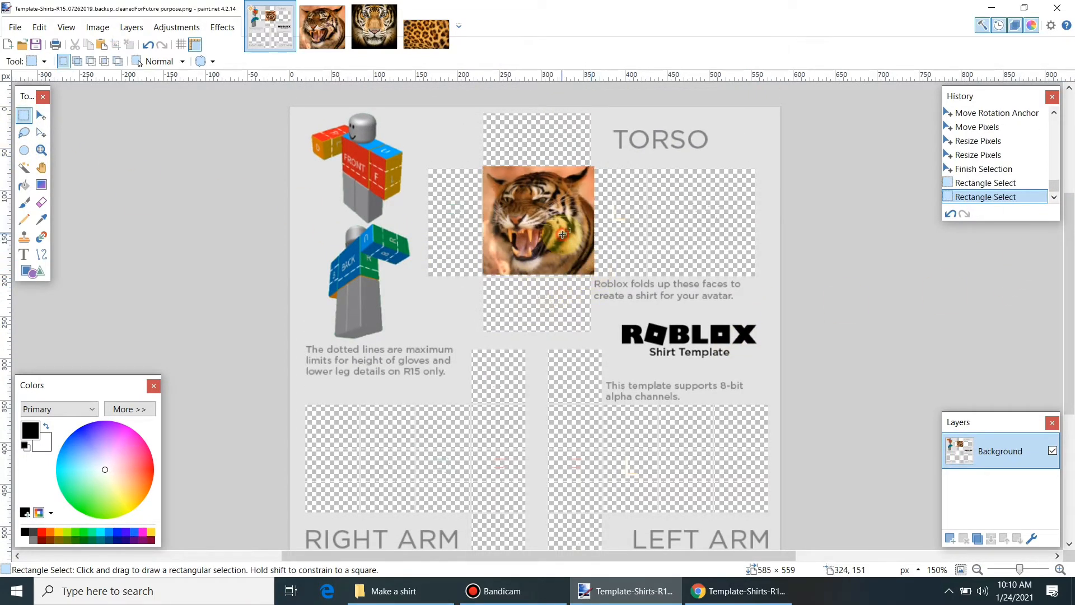
left_click(561, 242)
left_click(480, 171)
left_click(478, 172)
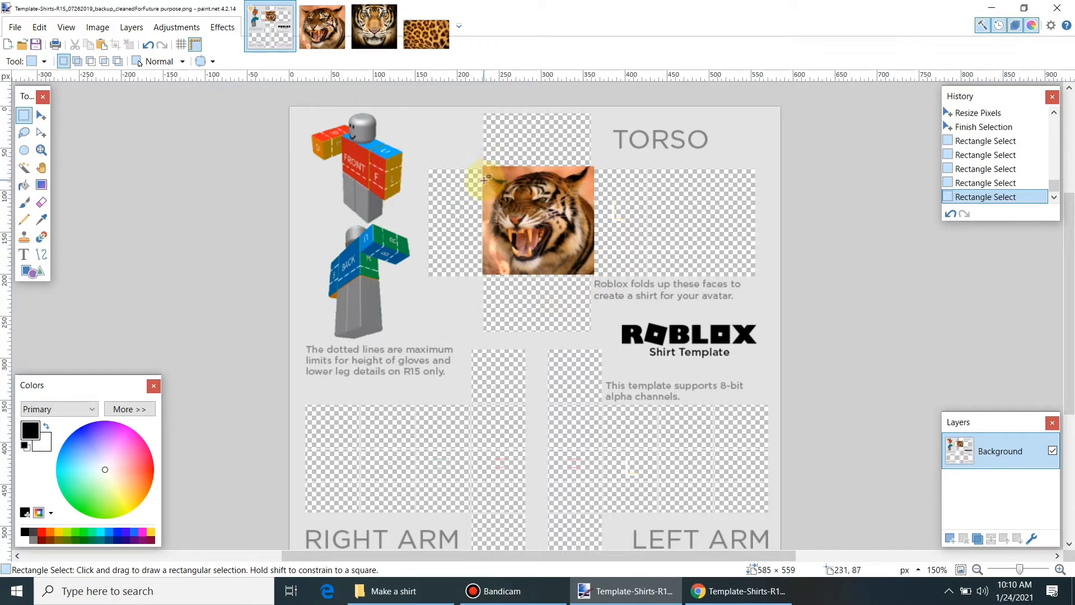
left_click(22, 123)
left_click(596, 272)
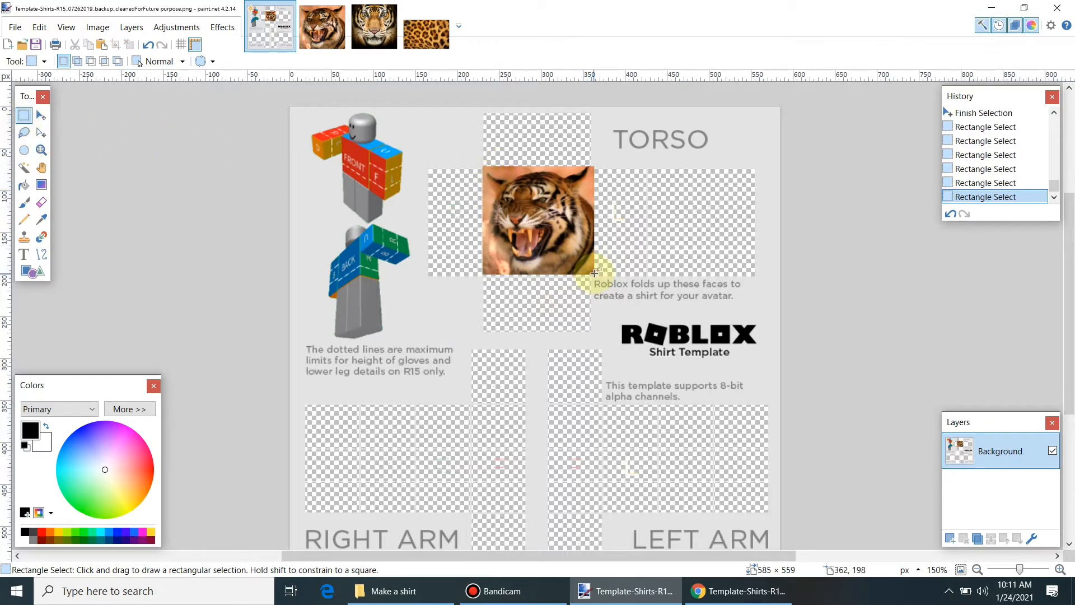
left_click(595, 273)
left_click_drag(578, 250, 571, 247)
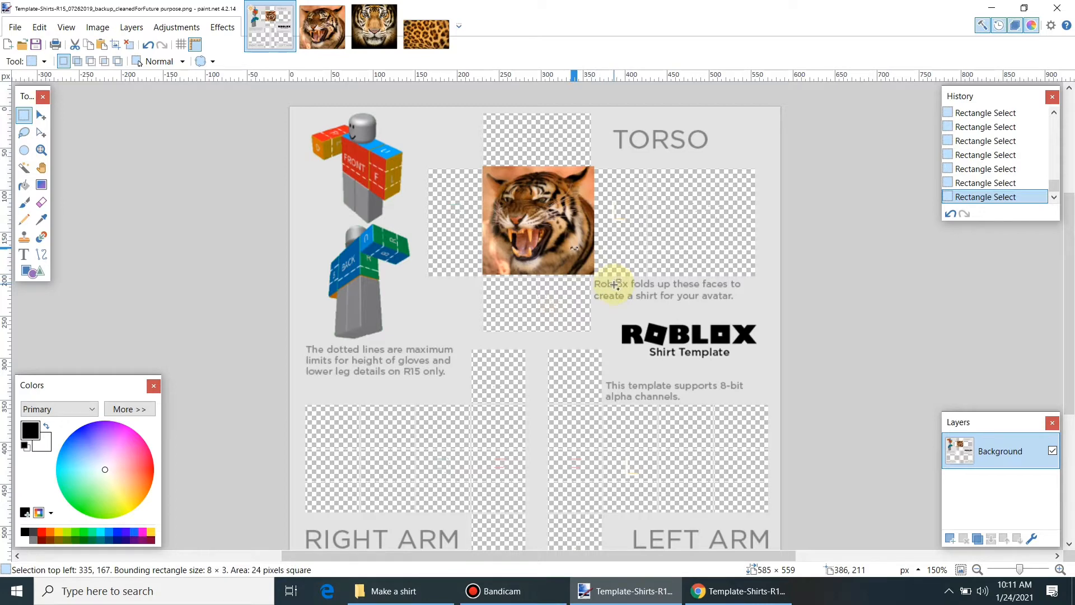
Step: Undo the stray selection and paste a copy of the tiger Front face image into the template
key("ctrl+z")
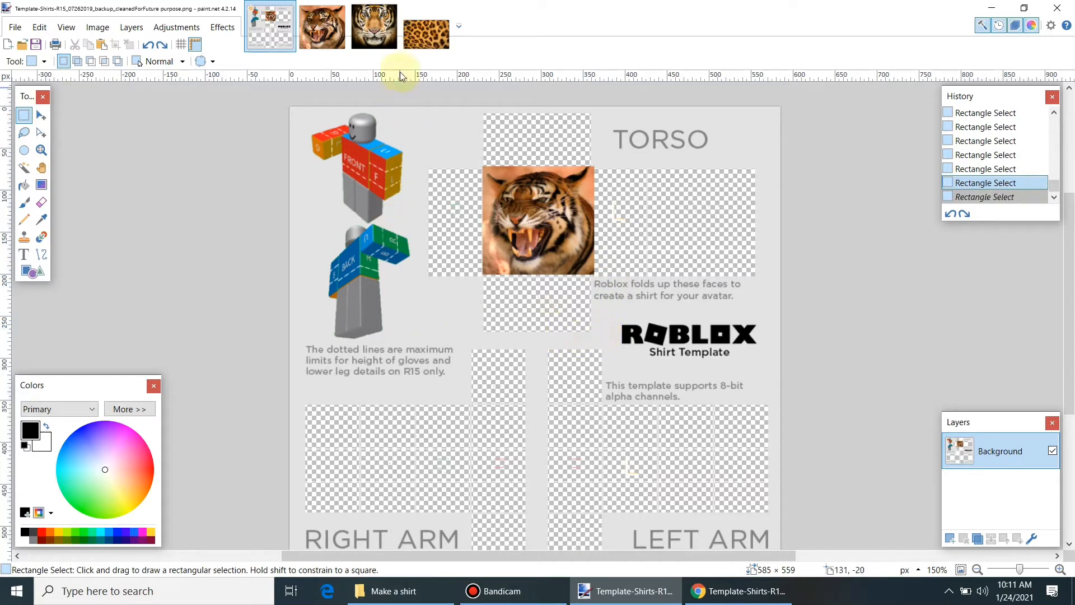
left_click(374, 26)
key("ctrl+a")
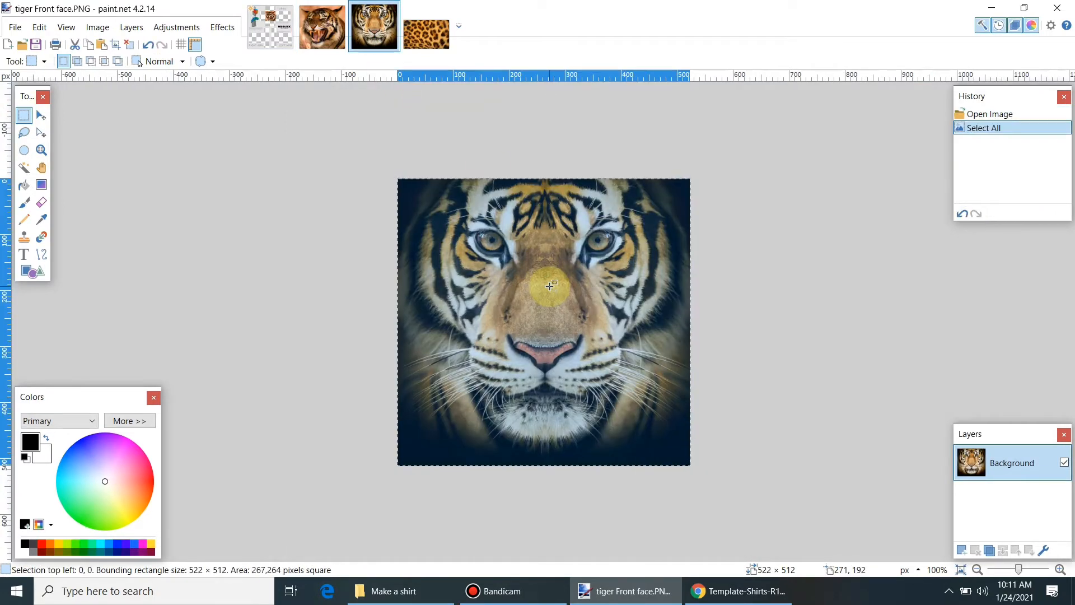
left_click(269, 28)
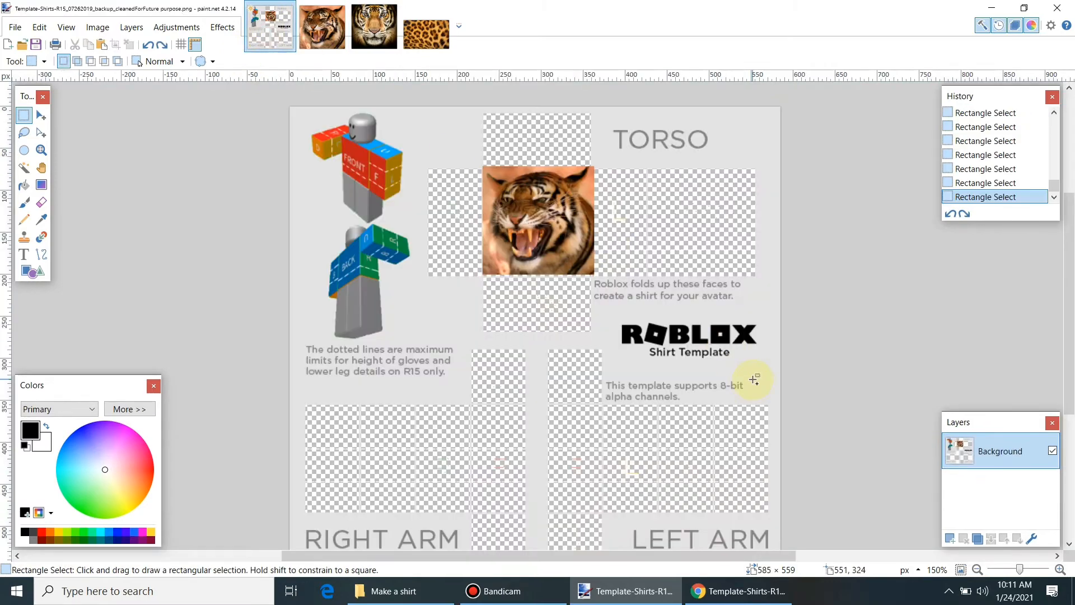
key("ctrl+v")
Step: Resize and align the front-facing tiger face to fill the torso's back panel
left_click_drag(729, 538, 761, 285)
left_click_drag(642, 282, 700, 275)
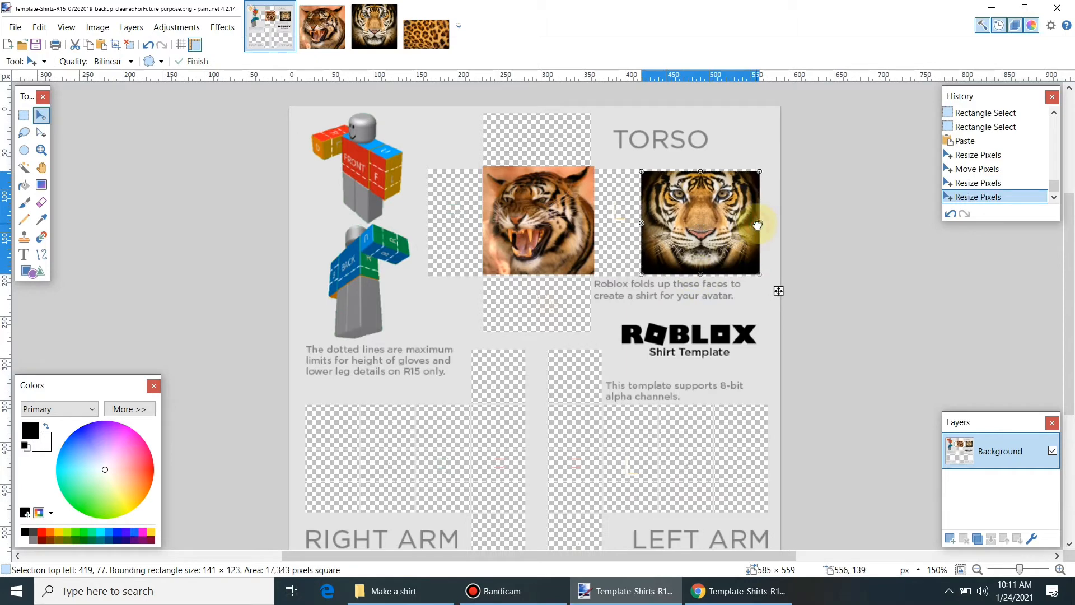
left_click_drag(759, 223, 755, 223)
left_click_drag(700, 275, 700, 275)
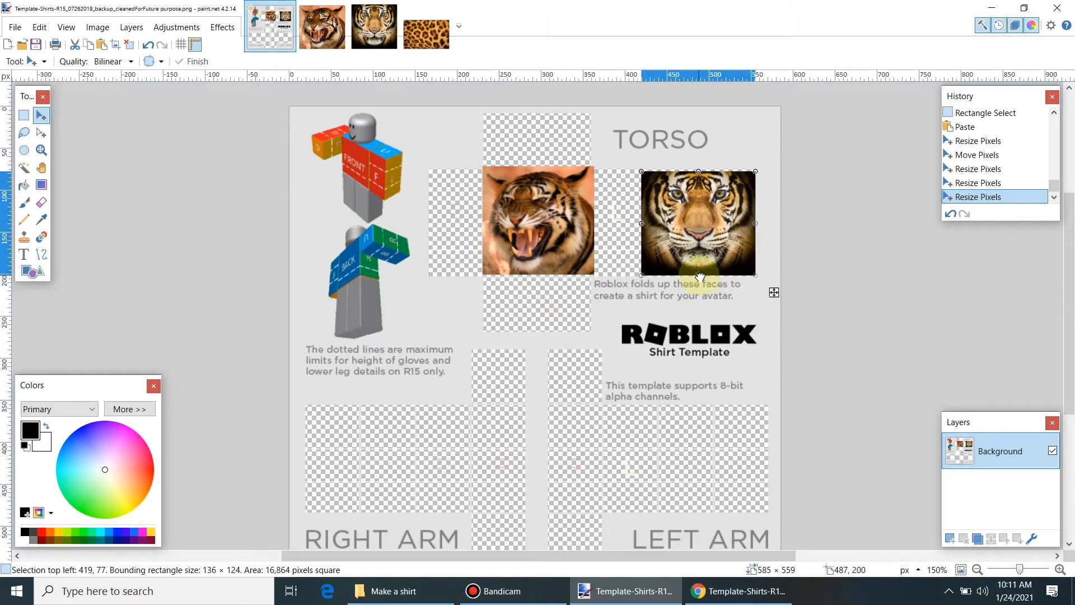
left_click_drag(698, 174, 698, 172)
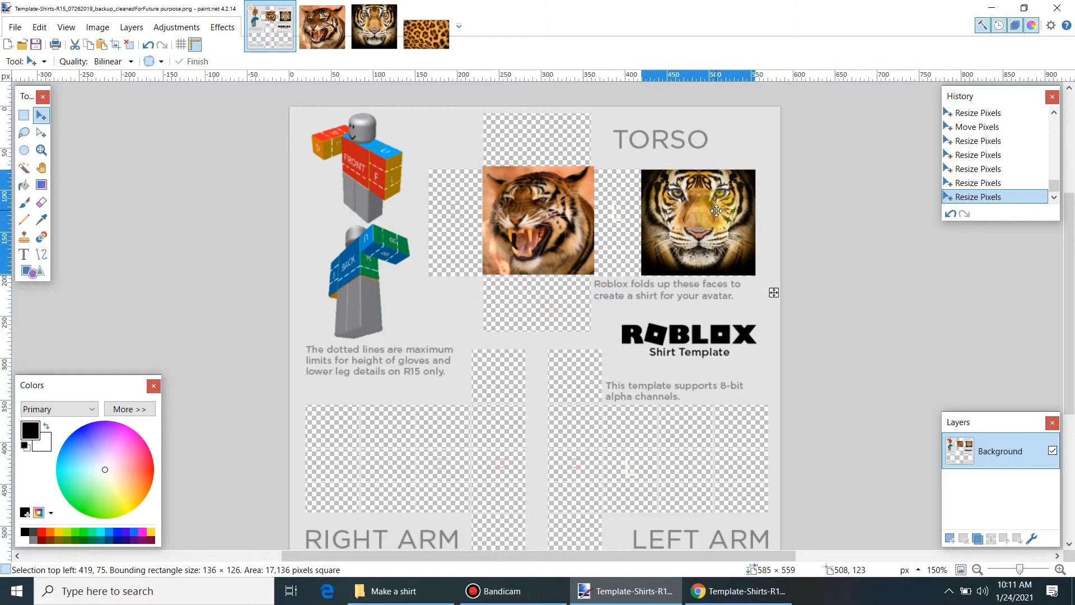
left_click_drag(717, 210, 714, 211)
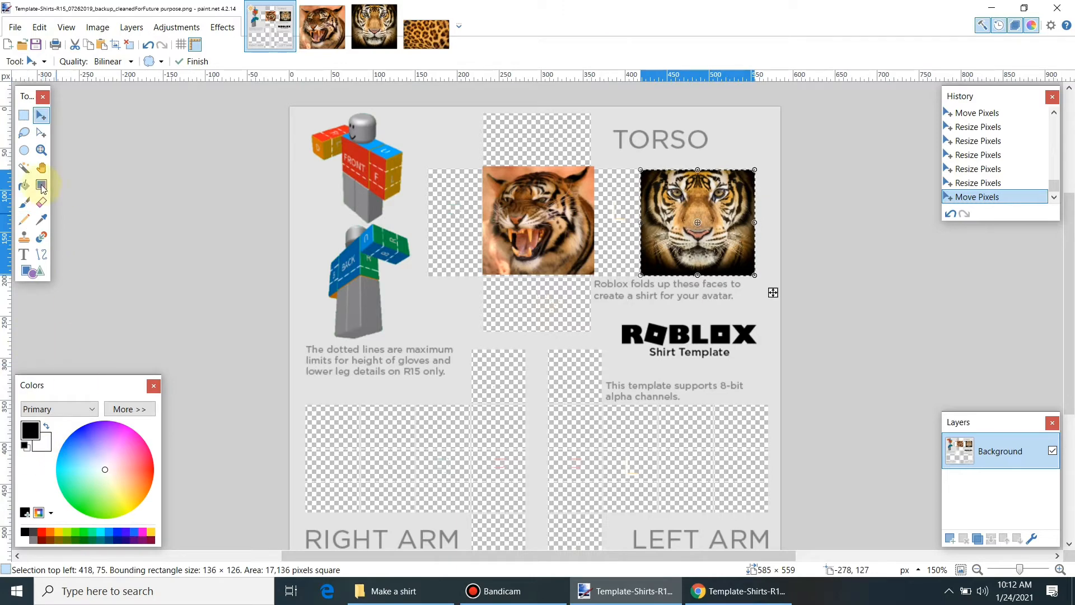
left_click(24, 115)
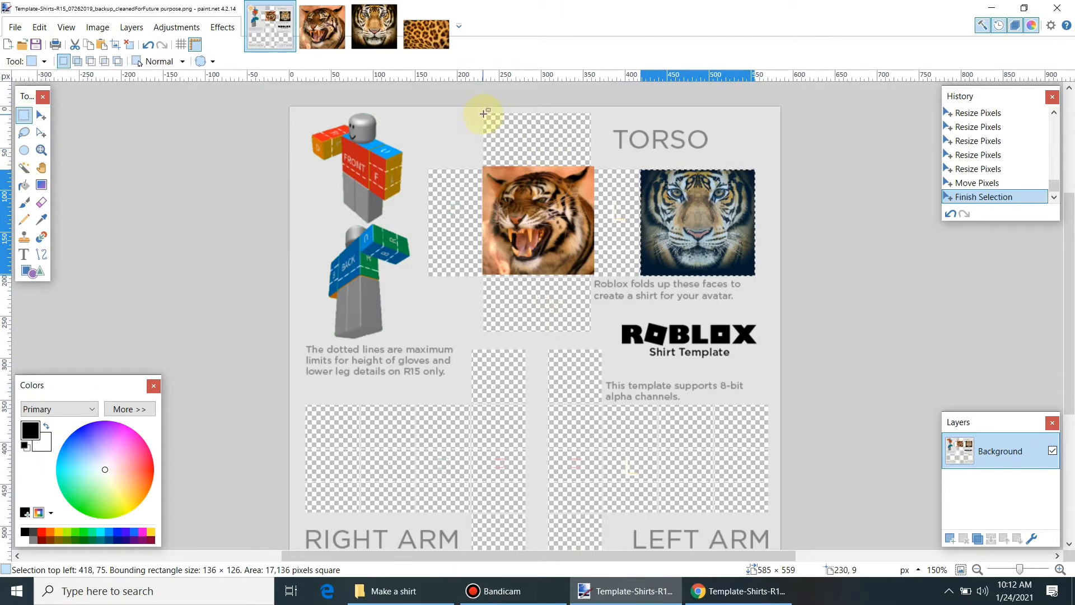
Step: Fill the torso's top panel with blue-violet using the Paint Bucket
left_click_drag(484, 113, 591, 165)
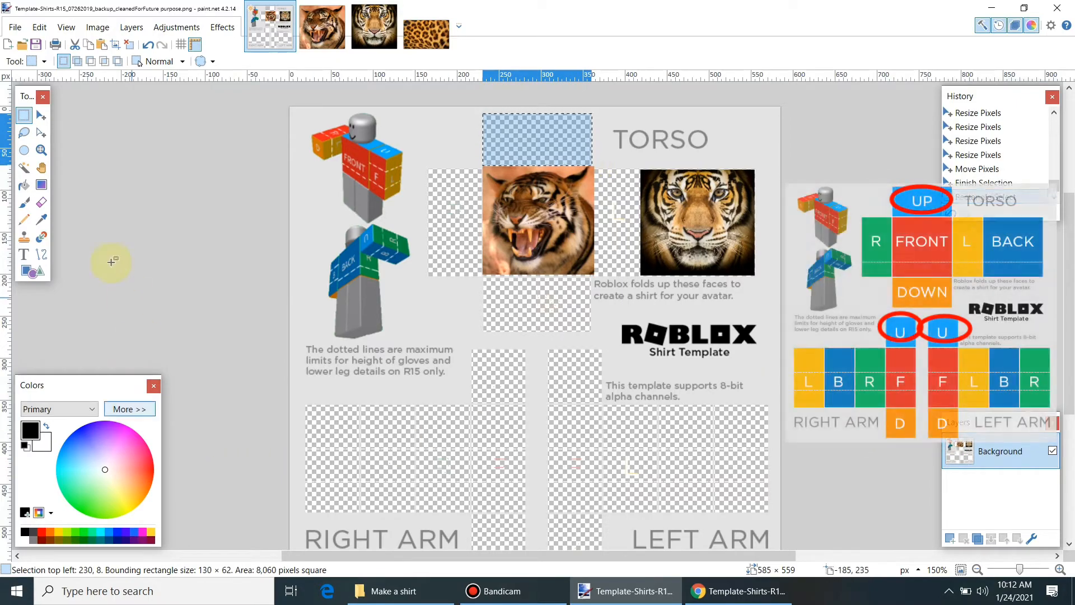
left_click(24, 185)
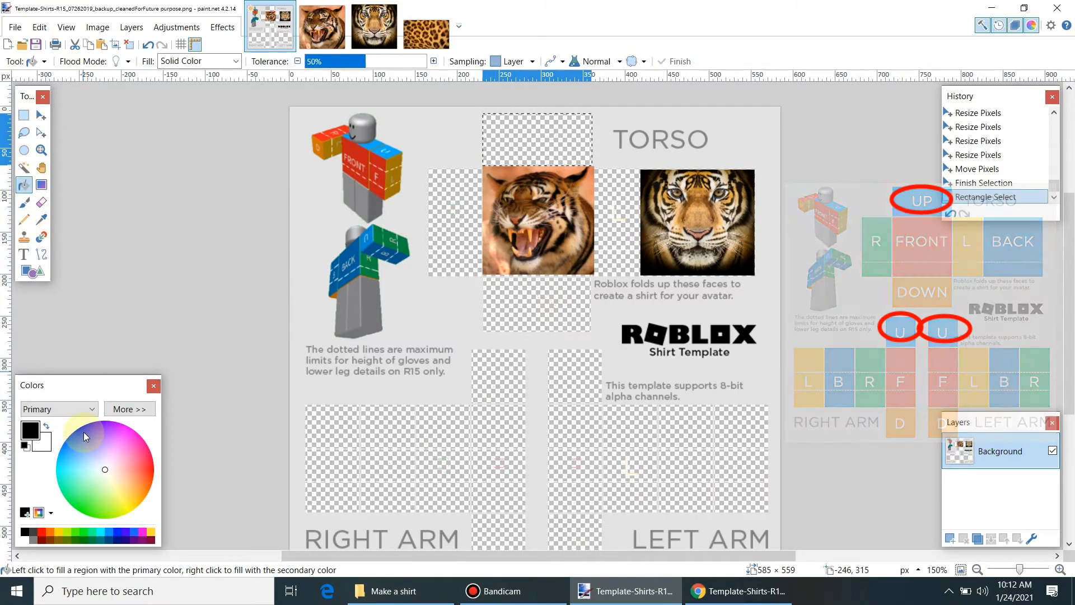
left_click(91, 432)
left_click(544, 145)
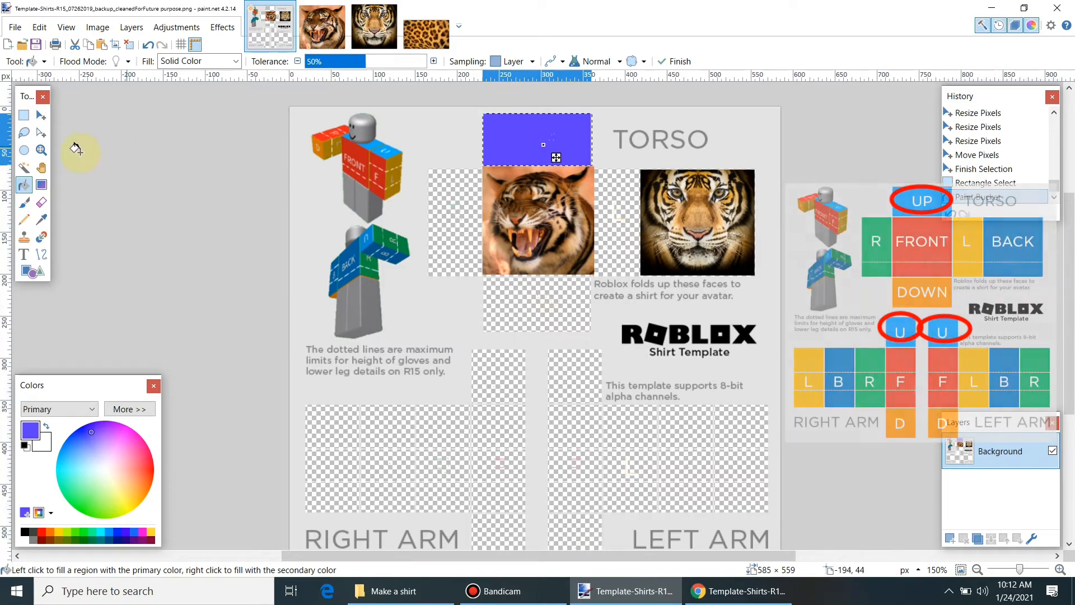
left_click(23, 115)
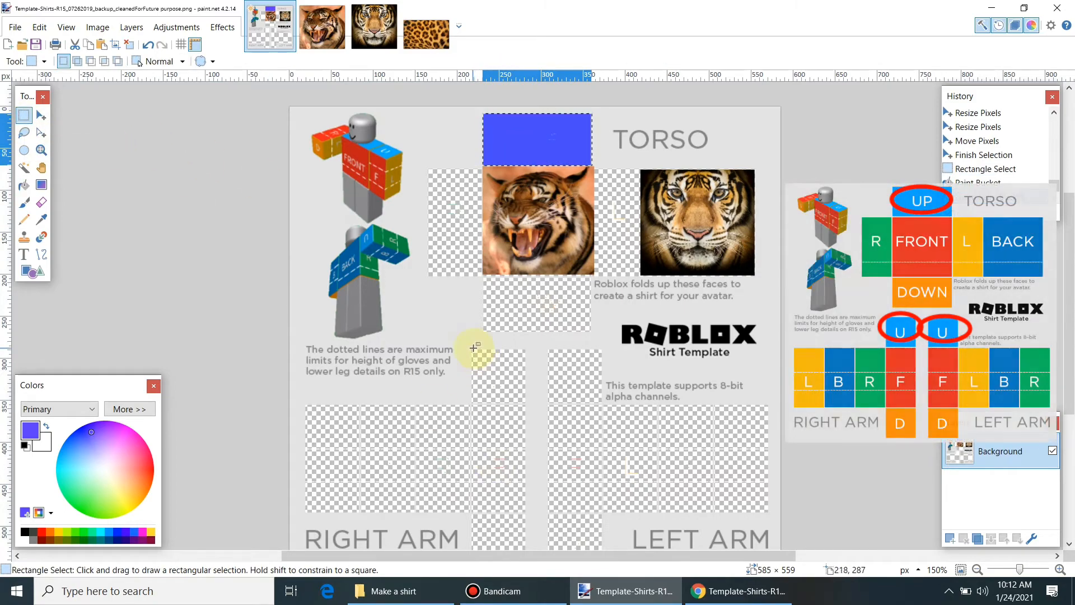
Step: Fill the top squares of the right and left arms blue-violet
left_click_drag(473, 347, 524, 404)
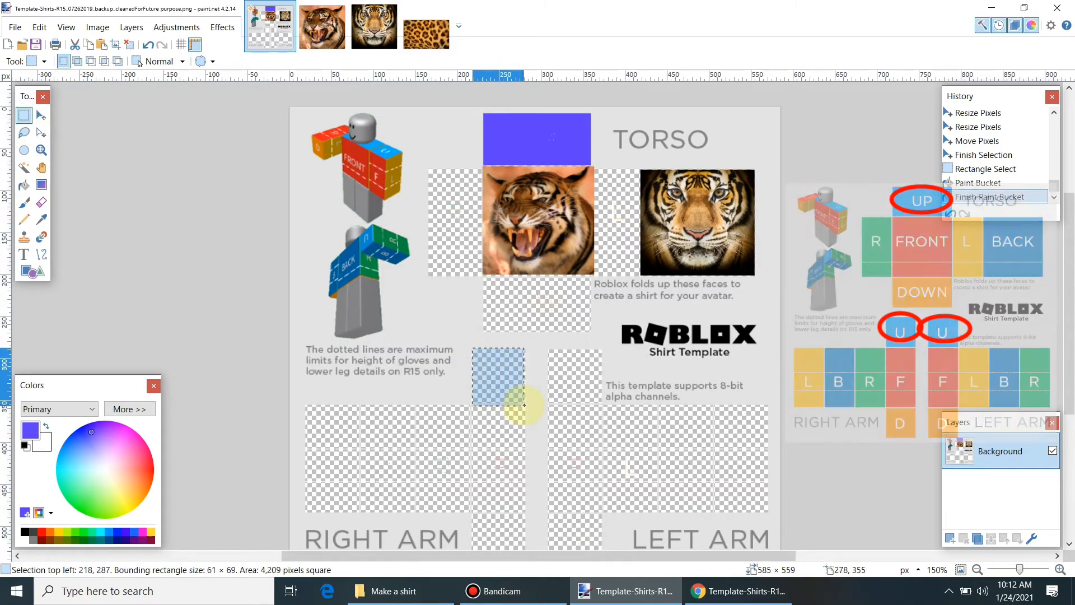
left_click(24, 185)
left_click(513, 383)
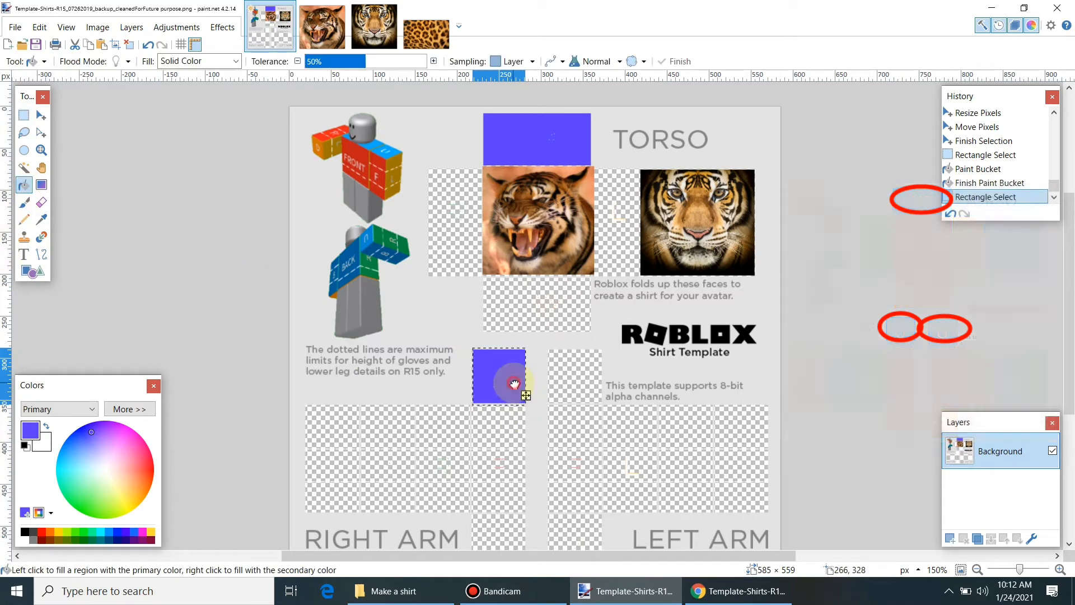
left_click(24, 115)
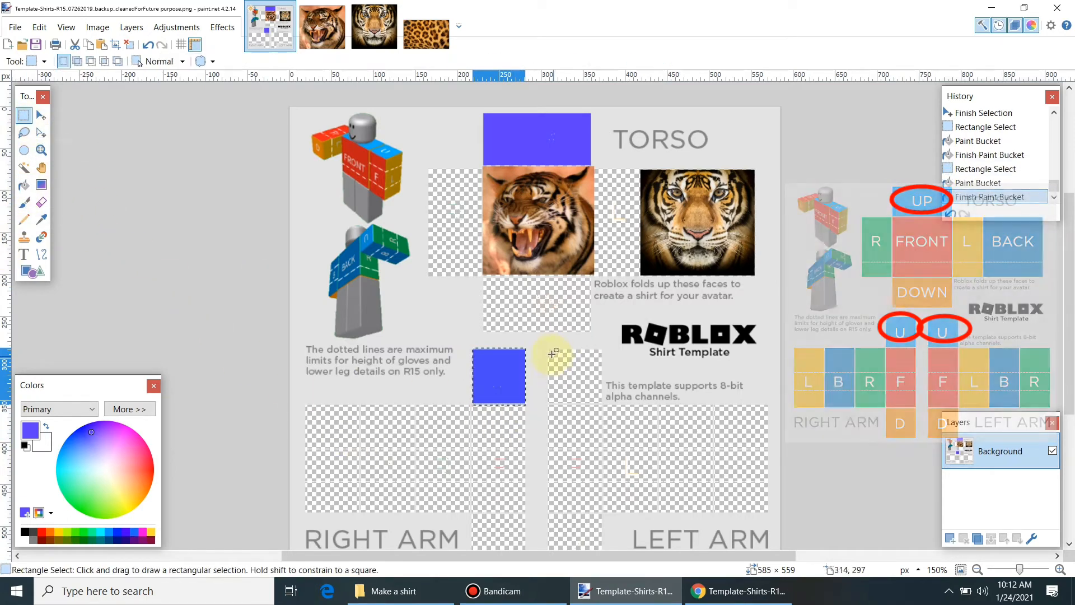
left_click_drag(549, 349, 603, 404)
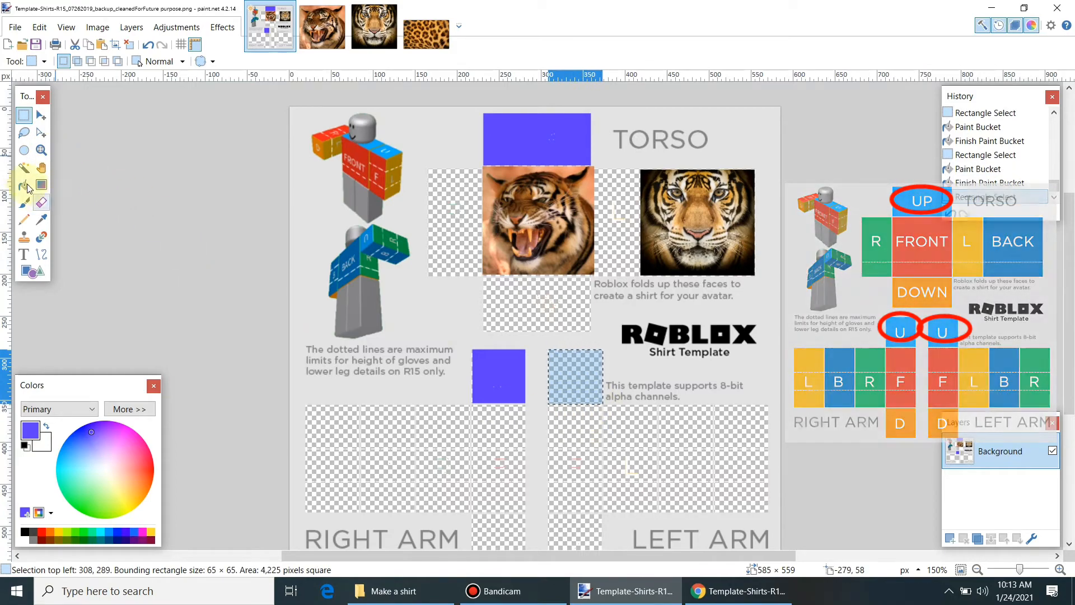
left_click(24, 189)
left_click(569, 370)
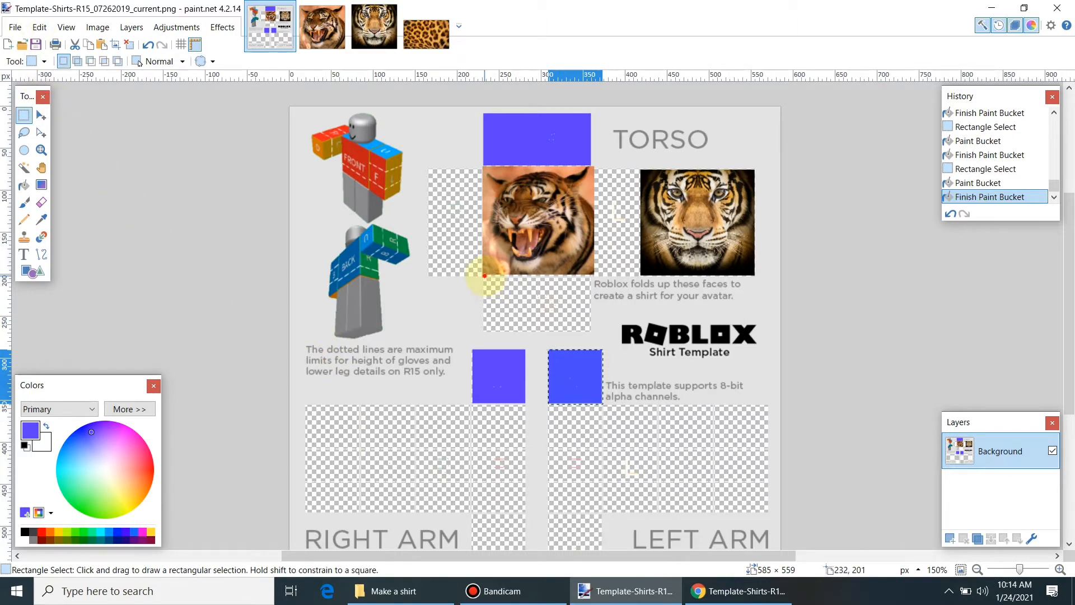
left_click_drag(484, 276, 592, 333)
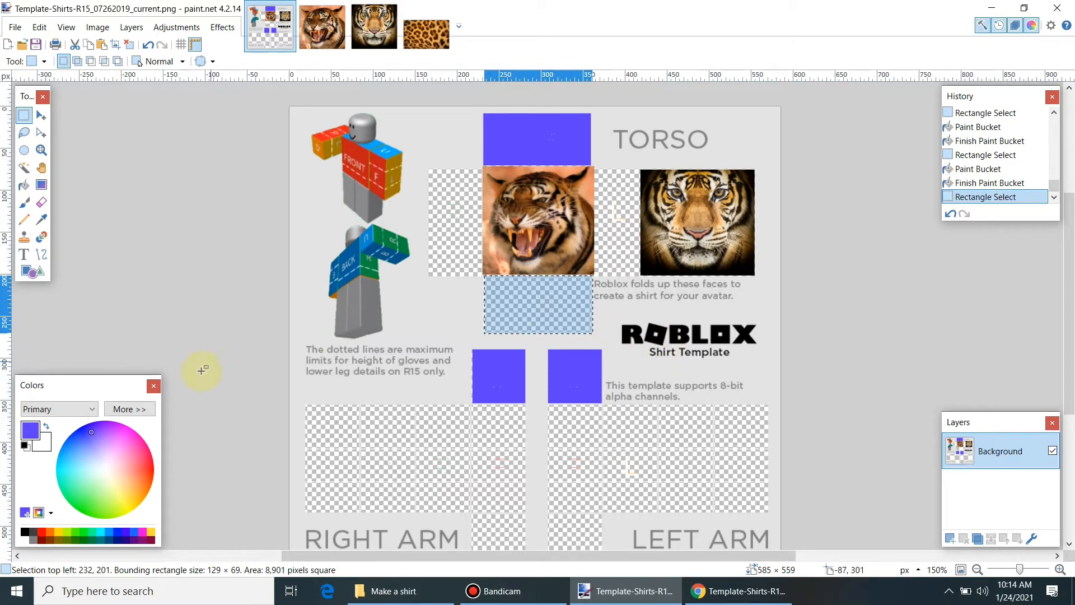
Step: Fill the torso's bottom panel with yellow
left_click(125, 504)
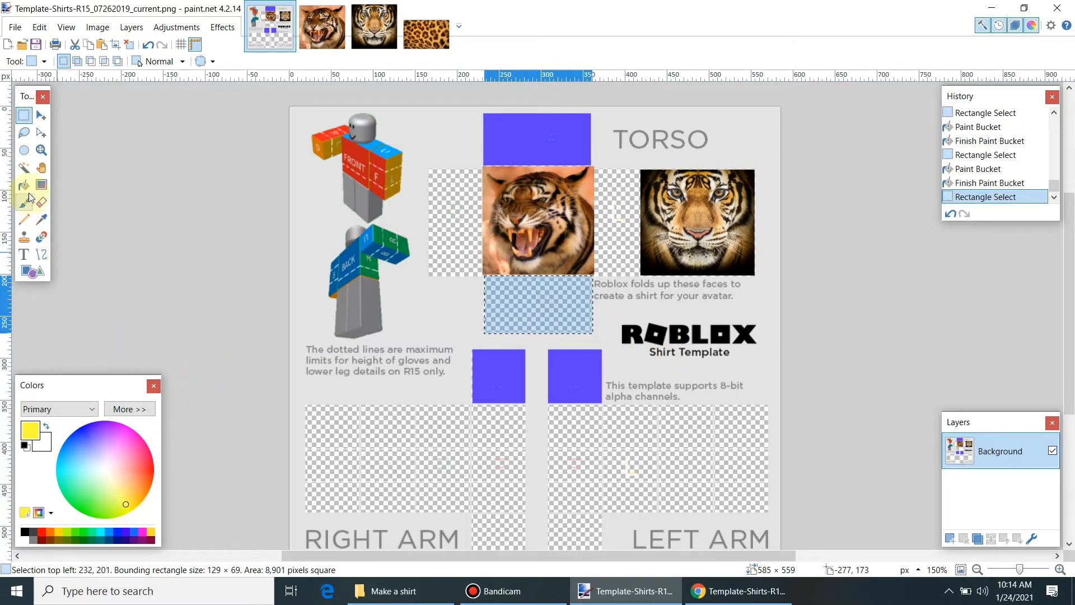
left_click(23, 185)
left_click(551, 313)
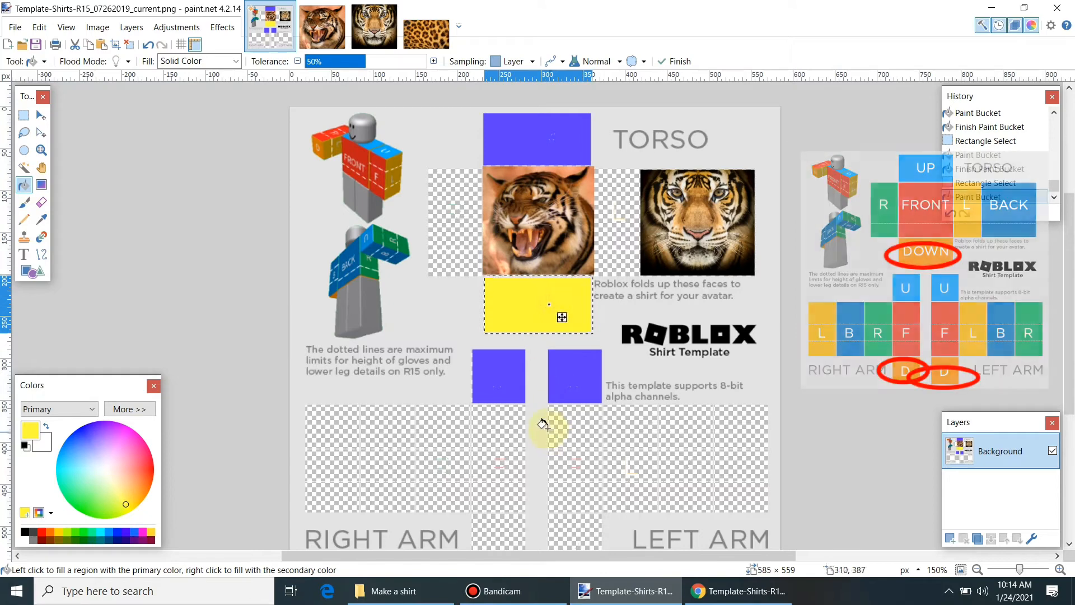
left_click(24, 116)
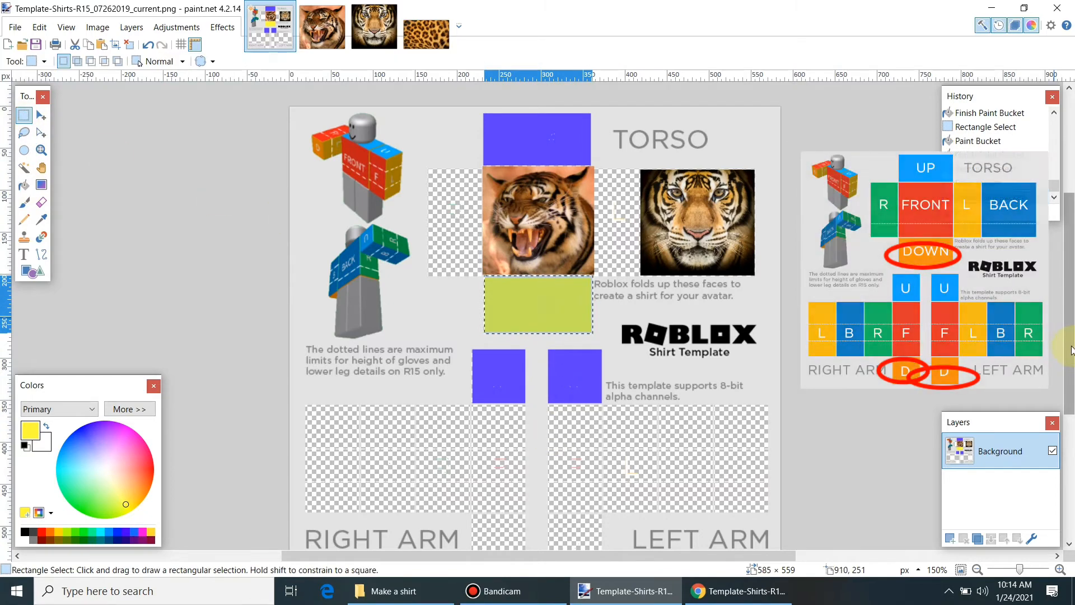
left_click_drag(1069, 348, 1068, 393)
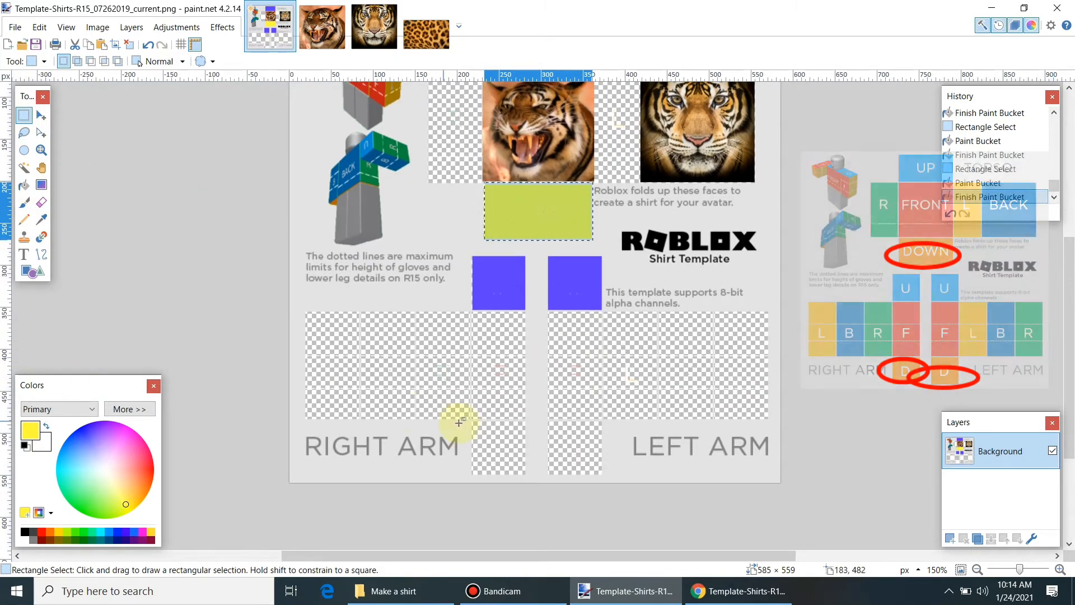
Step: Fill the bottom squares of the right and left arms yellow
mouse_move(470, 421)
left_mouse_down()
mouse_move(511, 444)
mouse_move(525, 475)
left_mouse_up()
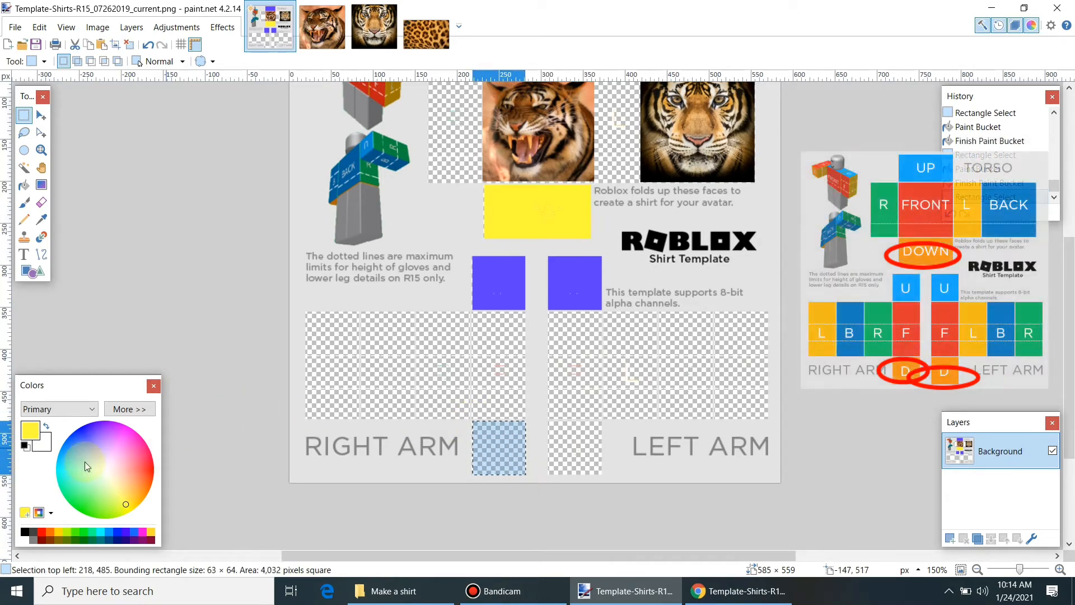
left_click(24, 184)
left_click(494, 448)
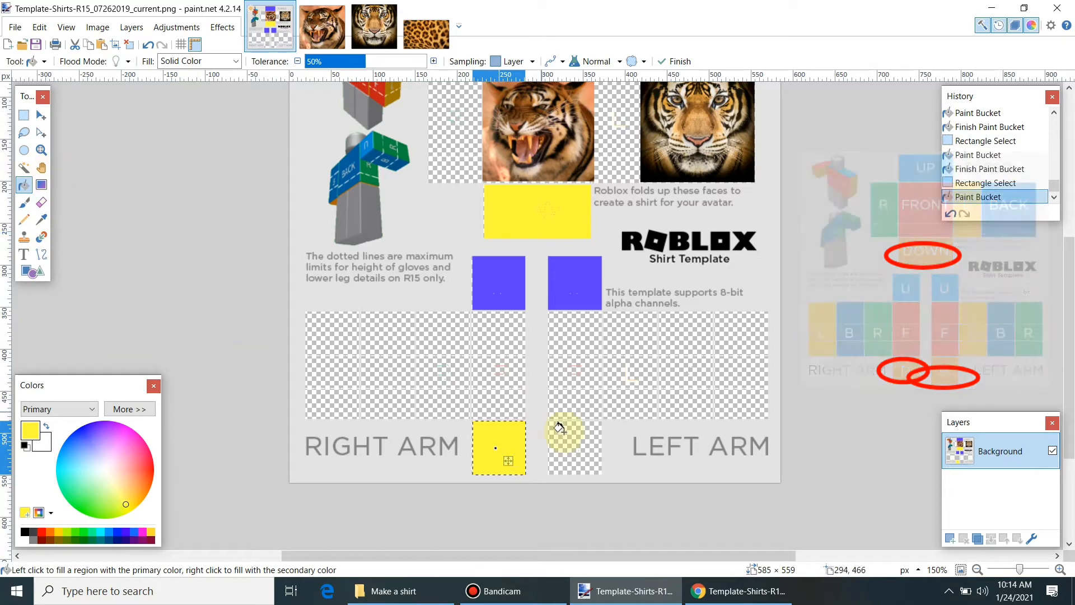
left_click(24, 115)
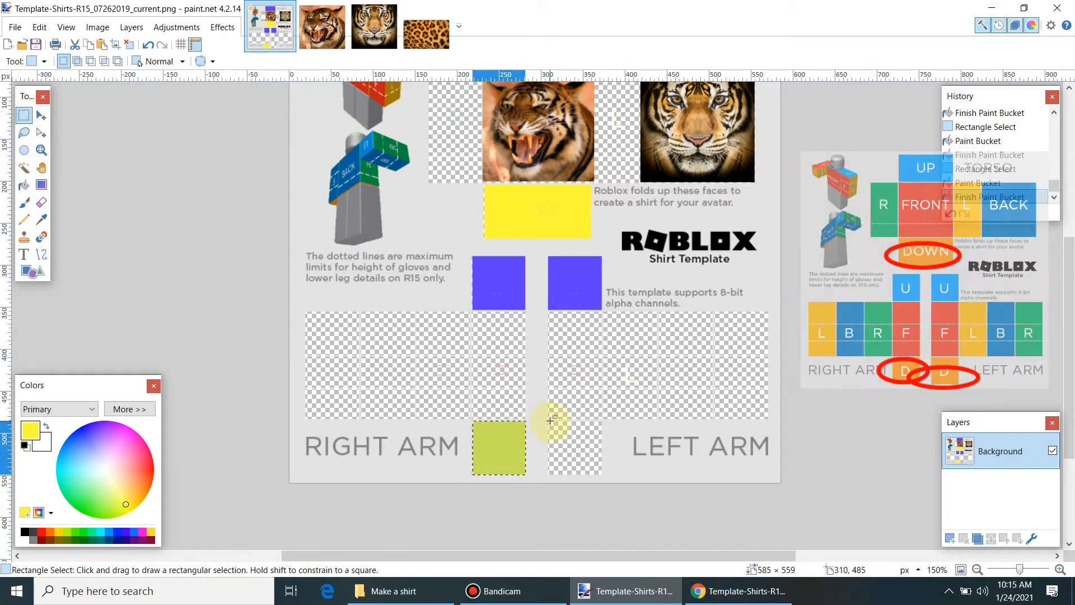
left_click_drag(550, 420, 602, 475)
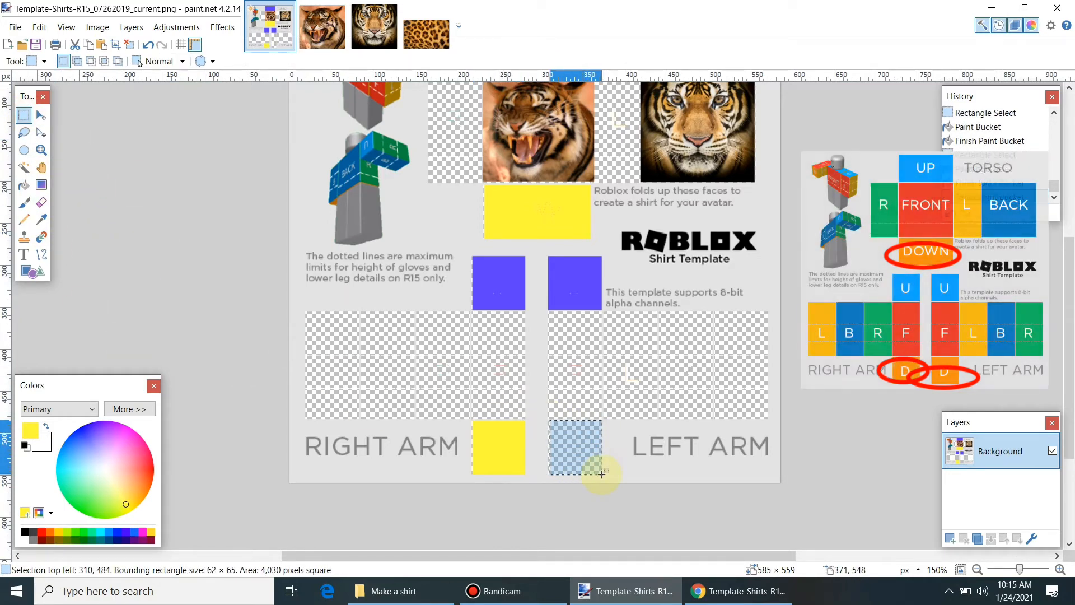
left_click(23, 185)
left_click(577, 451)
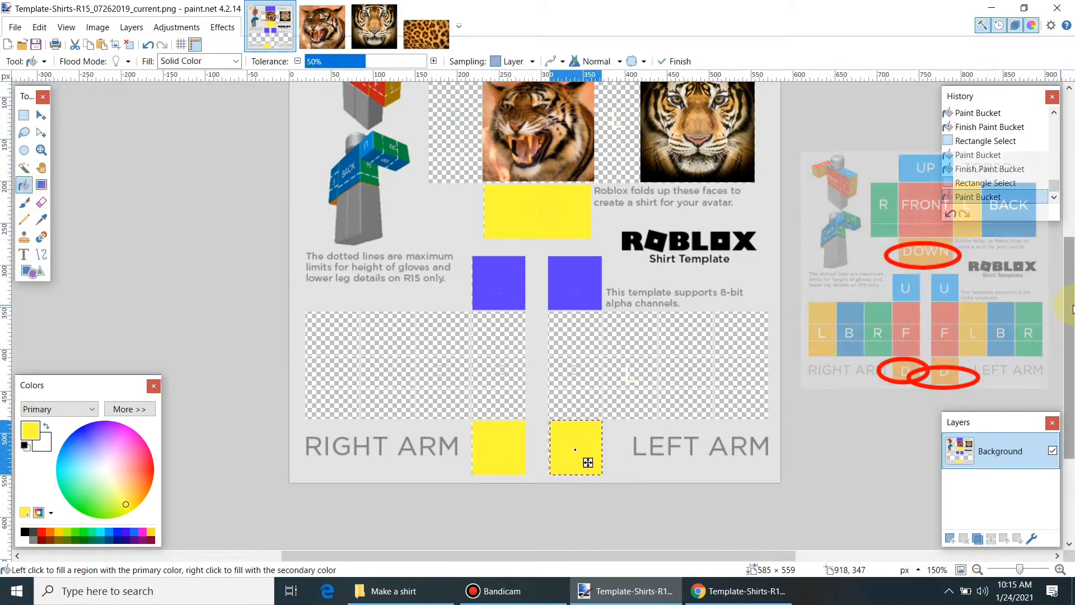
Step: Try green on the left arm's bottom square, then revert it to yellow
scroll(1072, 308, "up", 4)
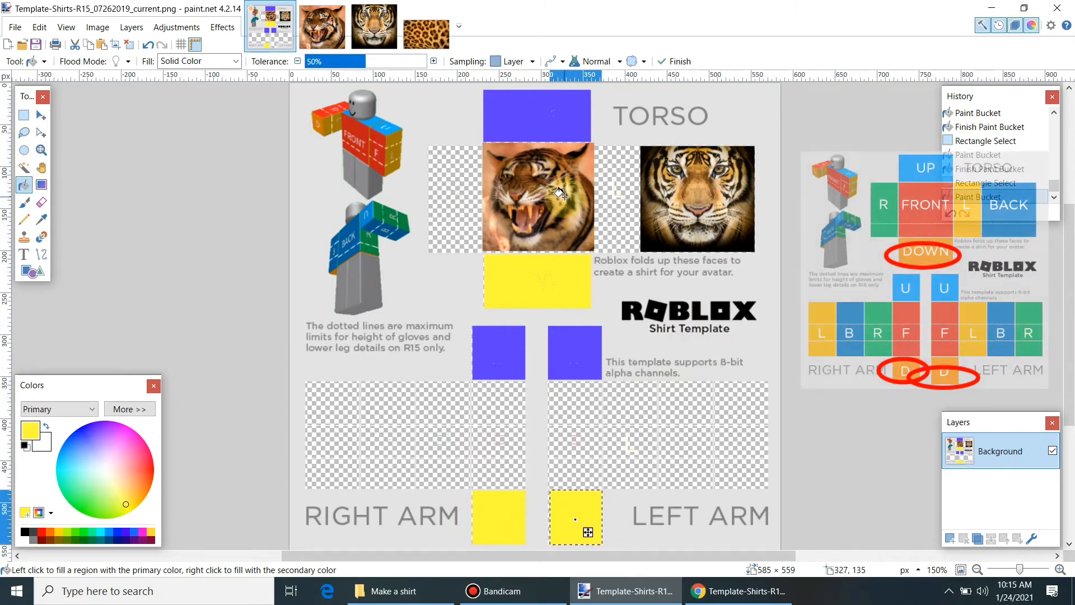
left_click(84, 504)
left_click(24, 116)
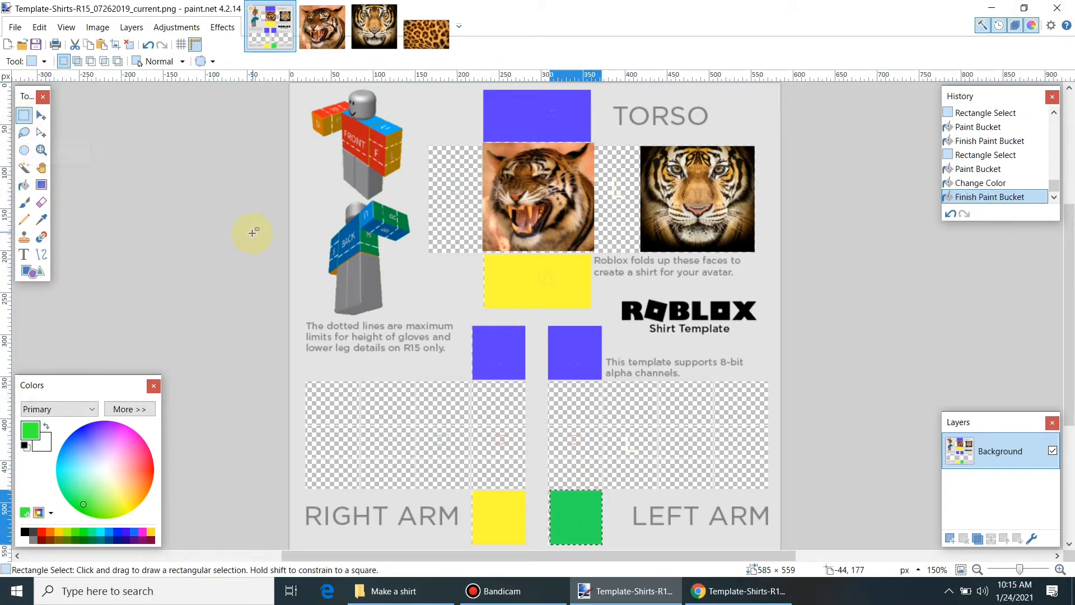
key("ctrl+z")
key("ctrl+z")
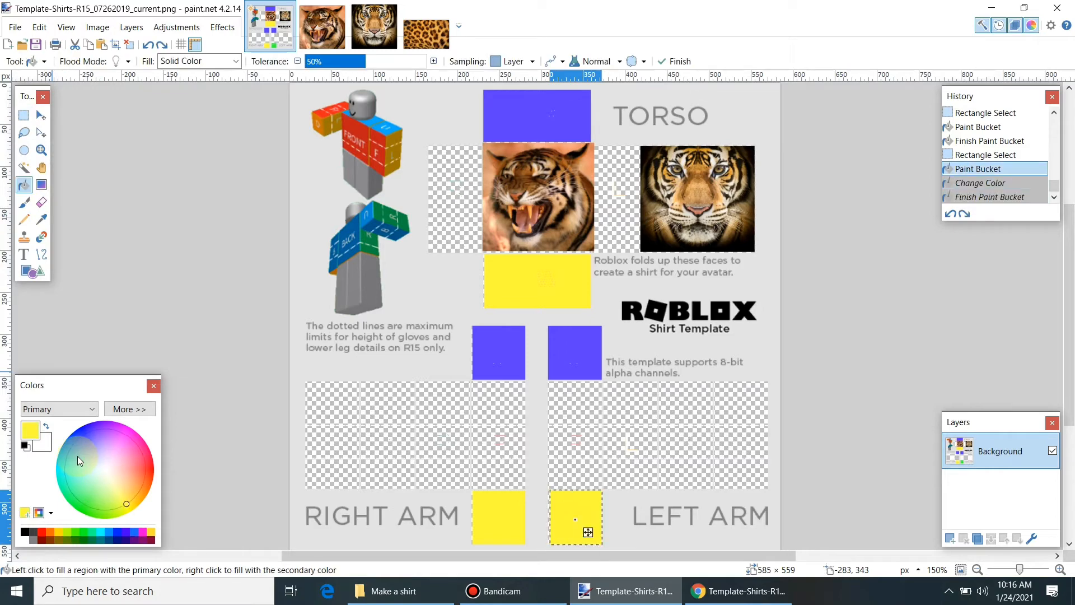
key("ctrl+y")
key("ctrl+y")
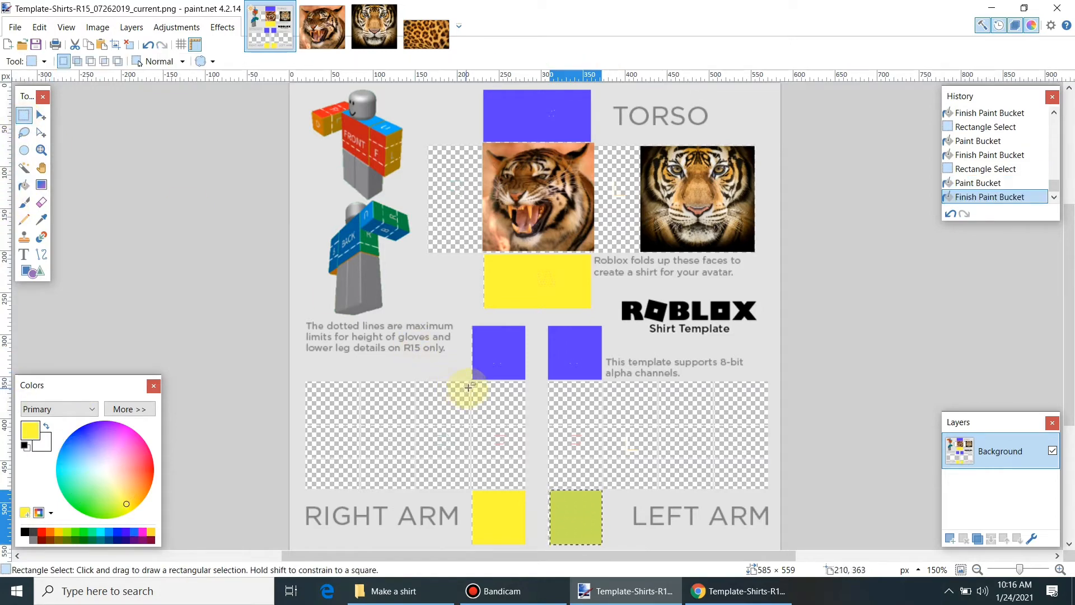
left_click_drag(473, 381, 524, 488)
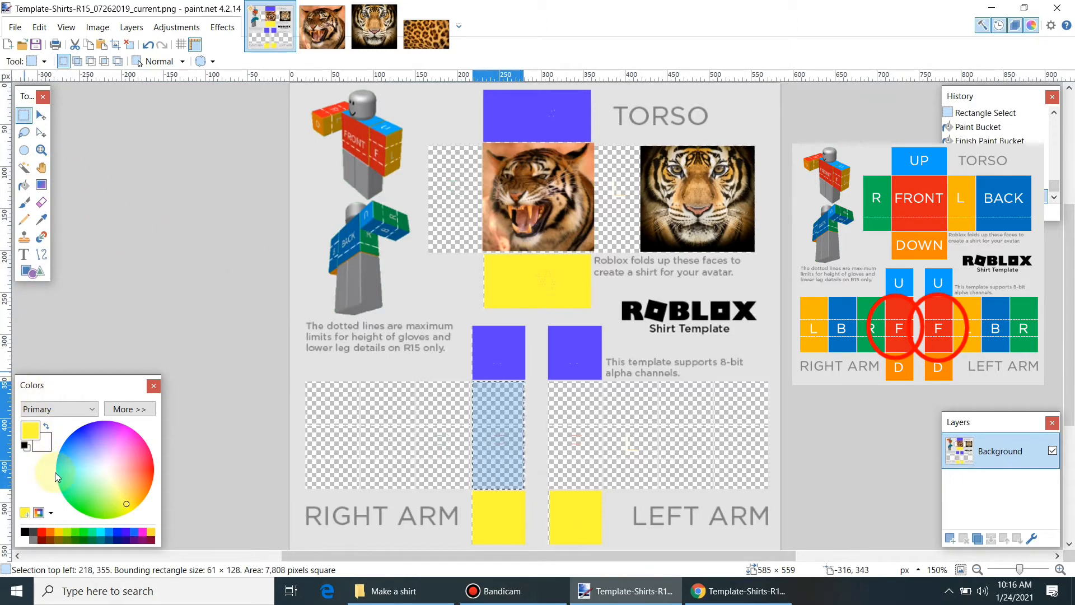
Step: Copy the whole leopard fur image and paste it into the template, keeping canvas size
left_click(420, 39)
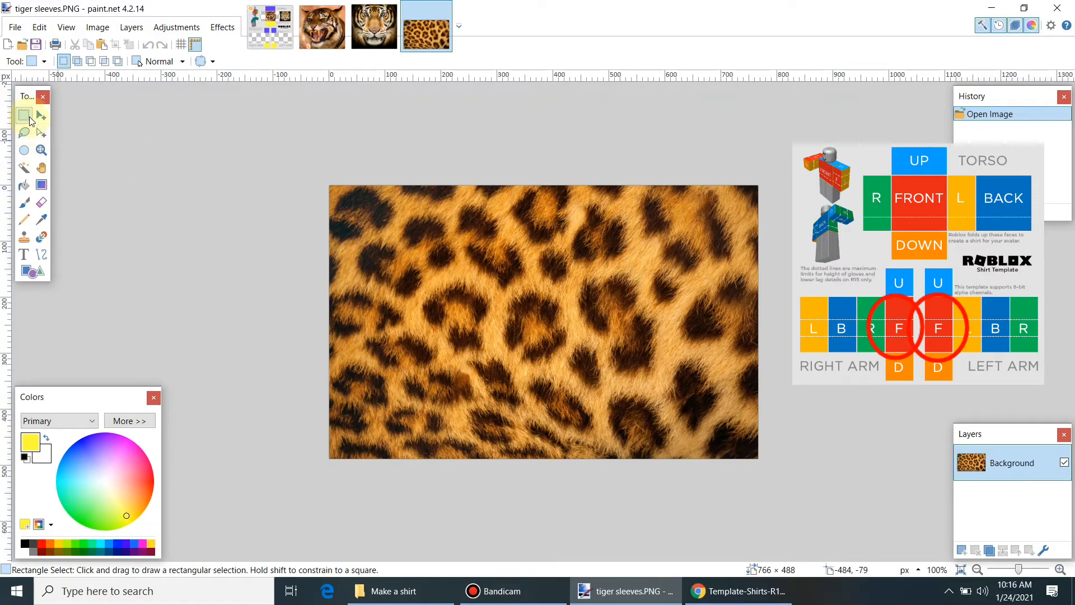
key("ctrl+a")
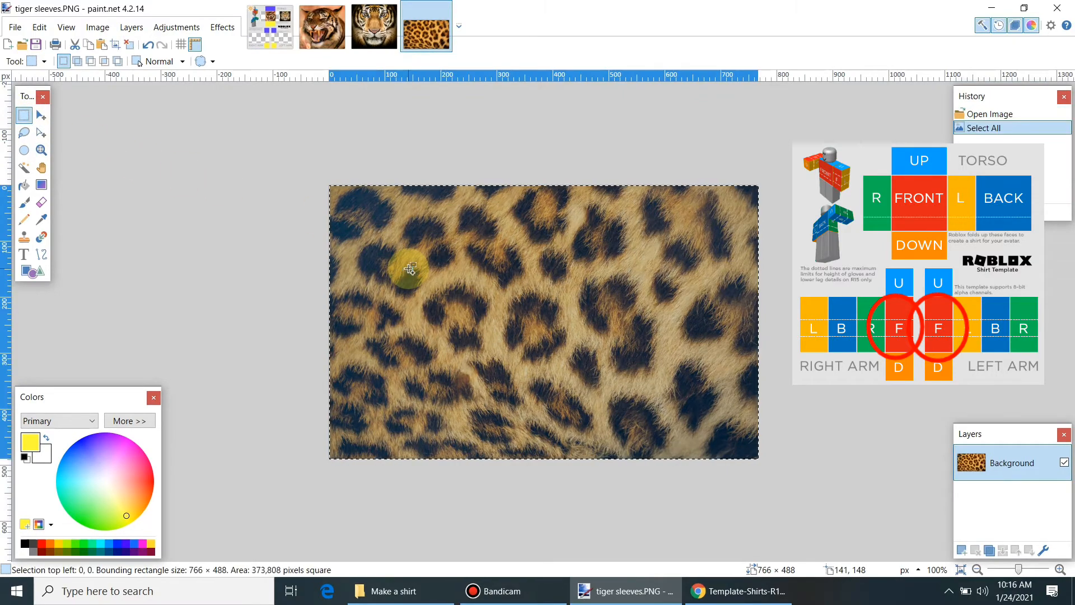
key("ctrl+c")
left_click(269, 26)
key("ctrl+v")
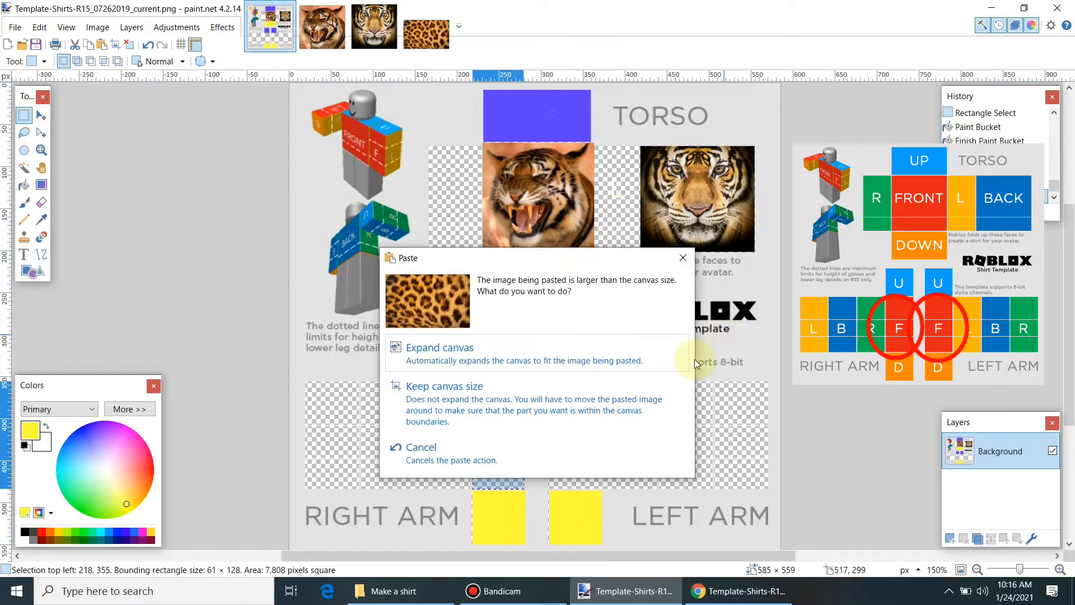
left_click(497, 381)
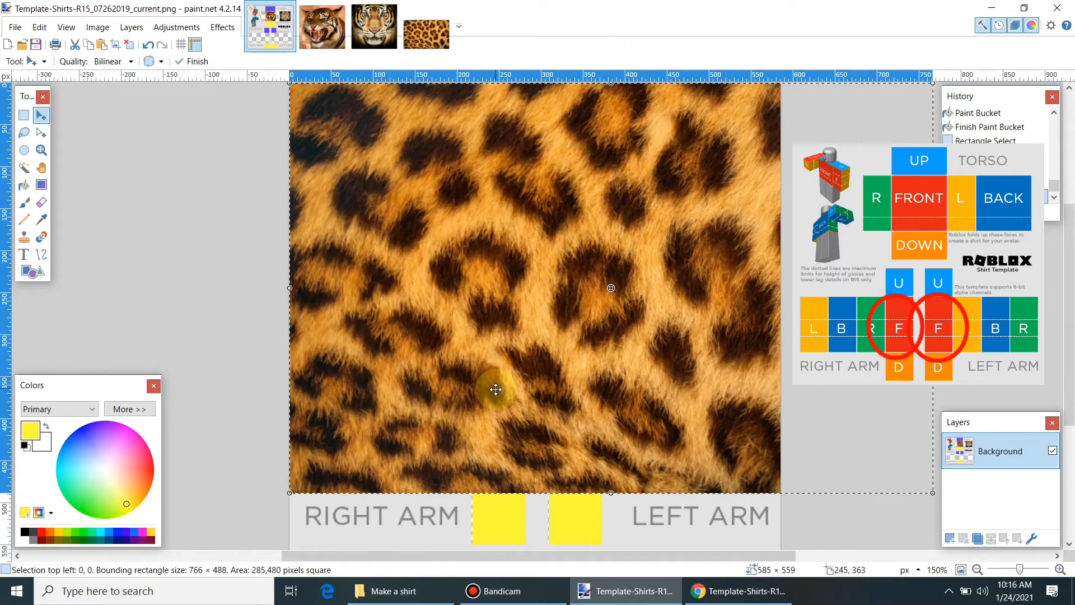
Step: Shrink the leopard fur to fit the arm front strips between the blue and yellow squares
left_click_drag(909, 487, 343, 187)
left_click_drag(323, 151, 465, 433)
left_click_drag(488, 469, 489, 482)
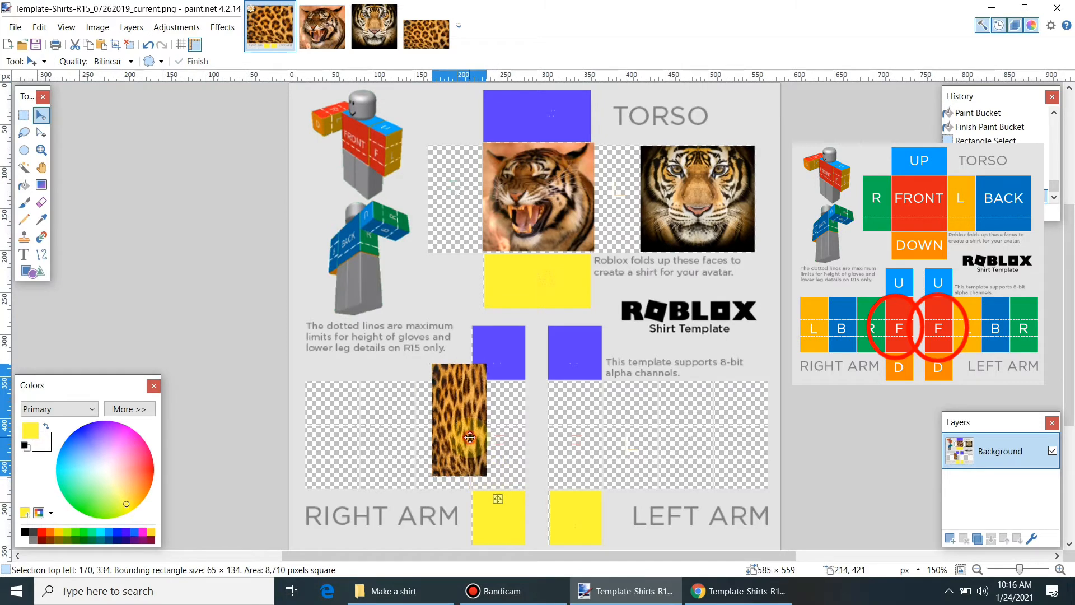
left_click_drag(469, 437, 576, 422)
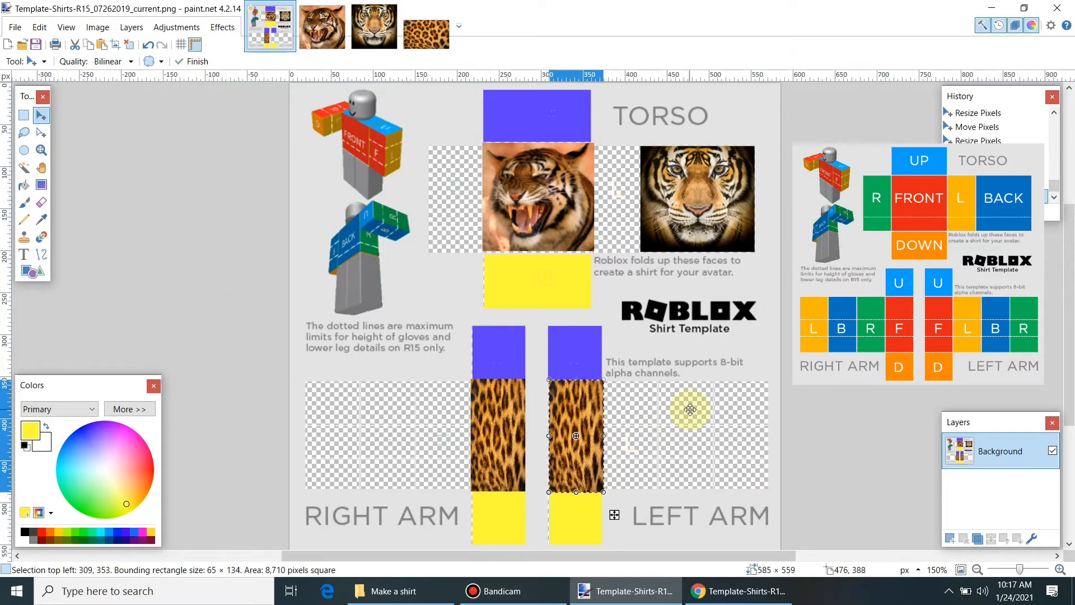
left_click(23, 114)
left_click_drag(362, 381, 415, 489)
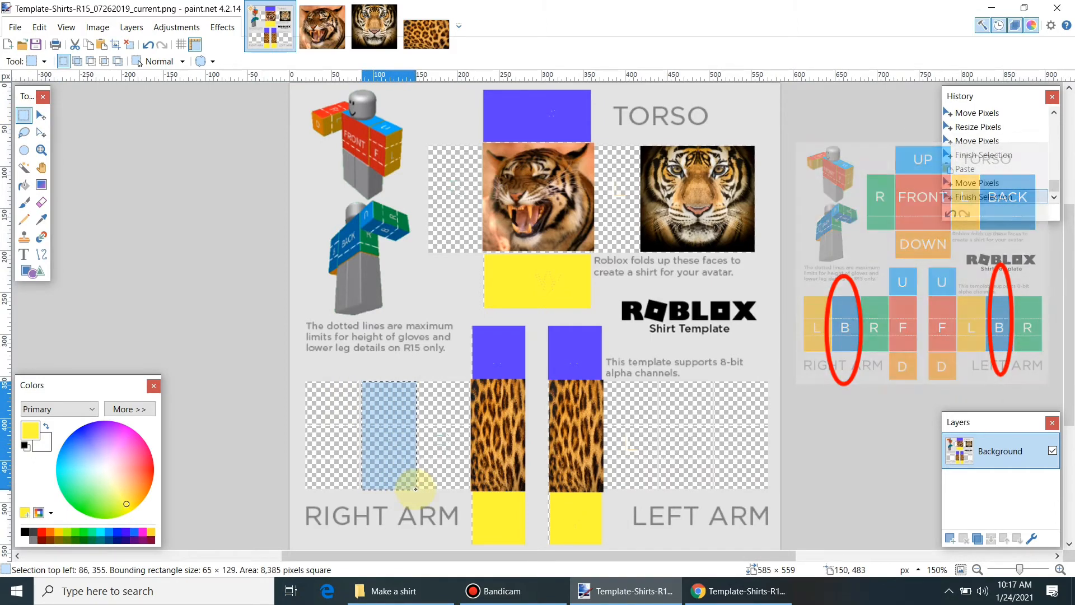
Step: Fill the right arm's back strip with red
left_click(23, 185)
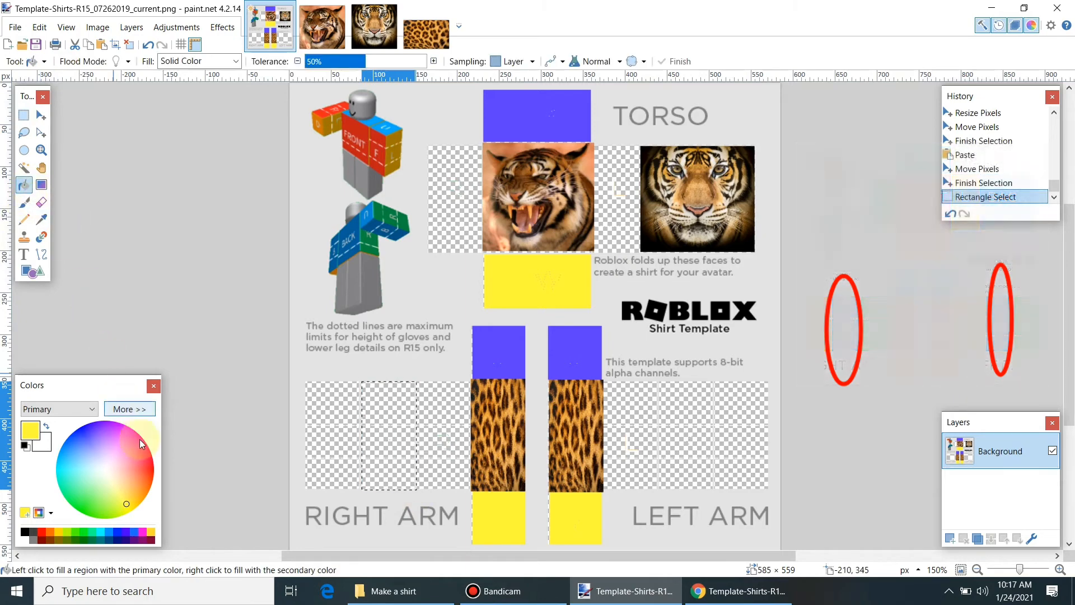
left_click(148, 467)
left_click(378, 417)
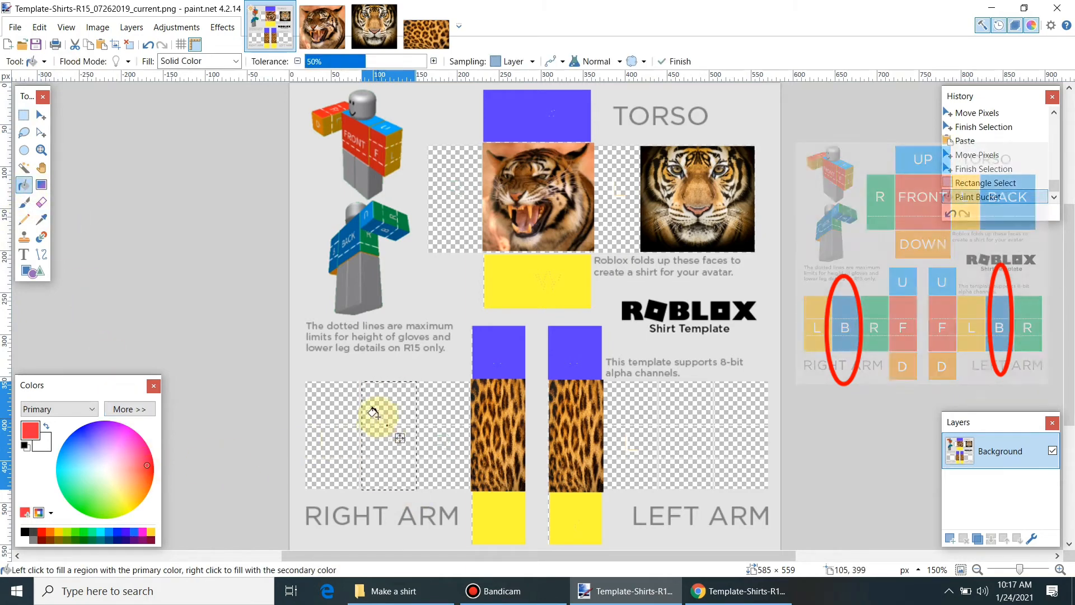
left_click(390, 443)
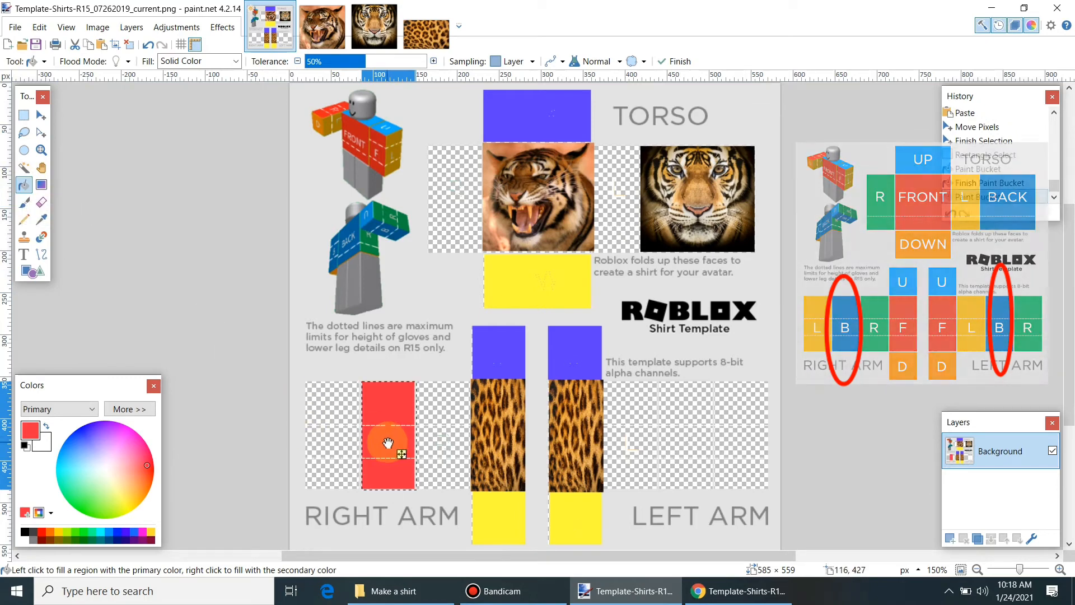
key("s")
Step: Fill the left arm's back strip with red too
left_click_drag(657, 381, 714, 489)
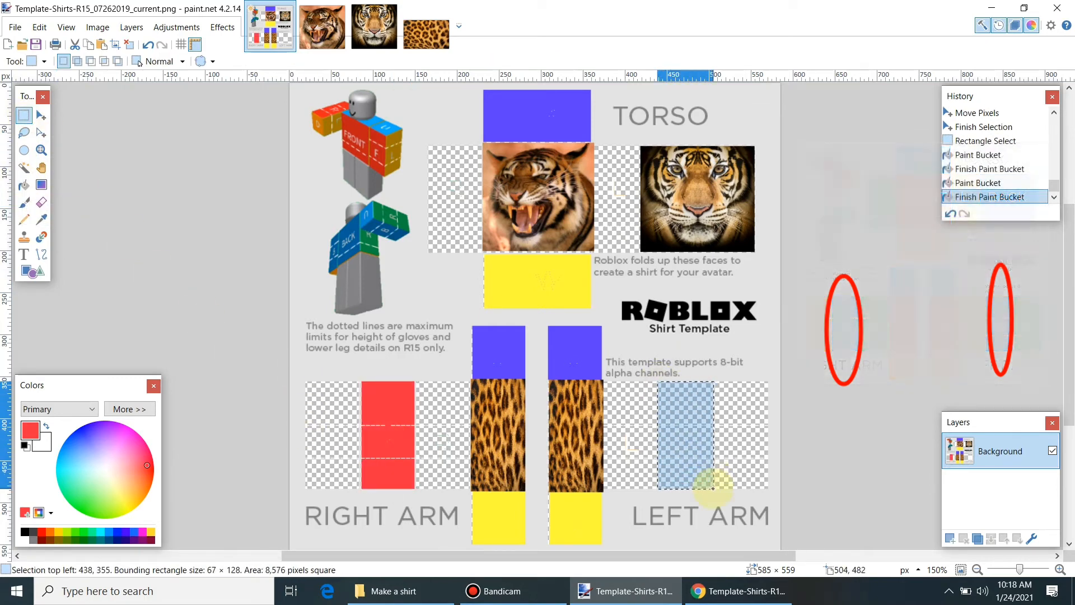
left_click(24, 185)
left_click(680, 407)
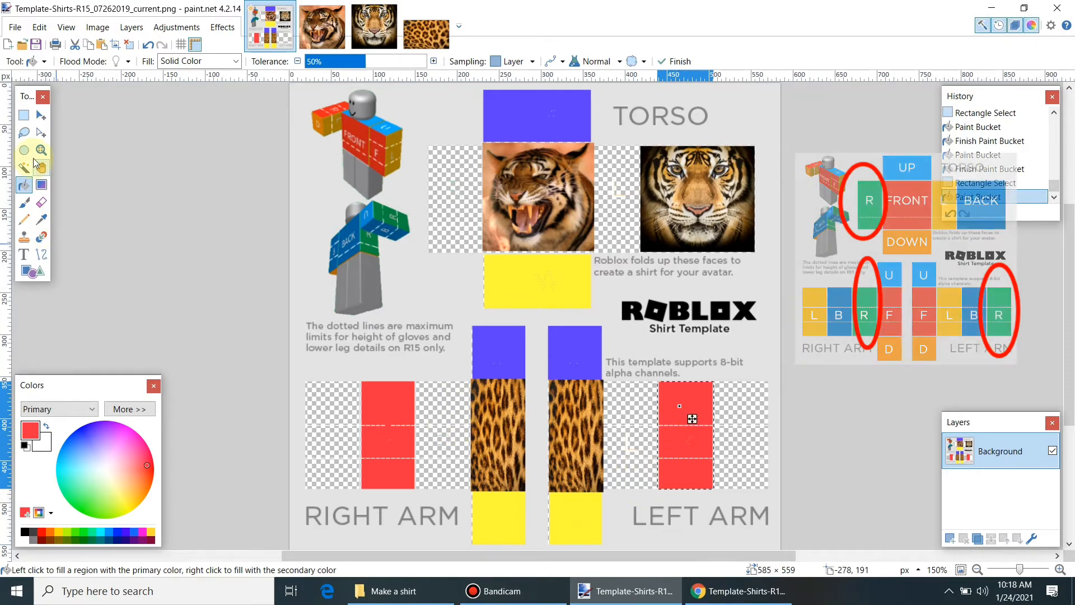
left_click(22, 118)
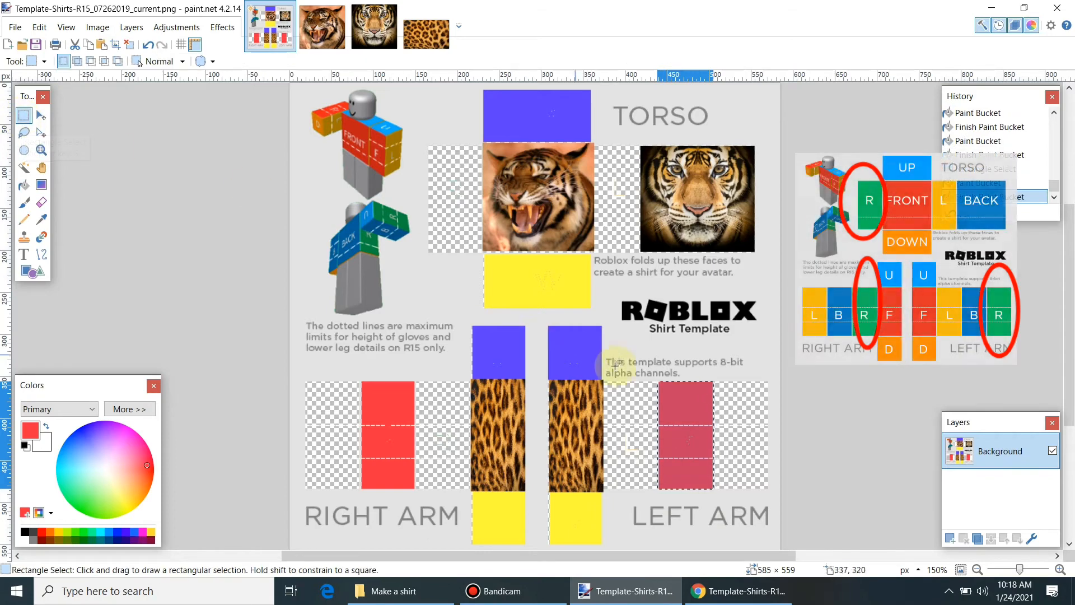
left_click_drag(428, 145, 483, 249)
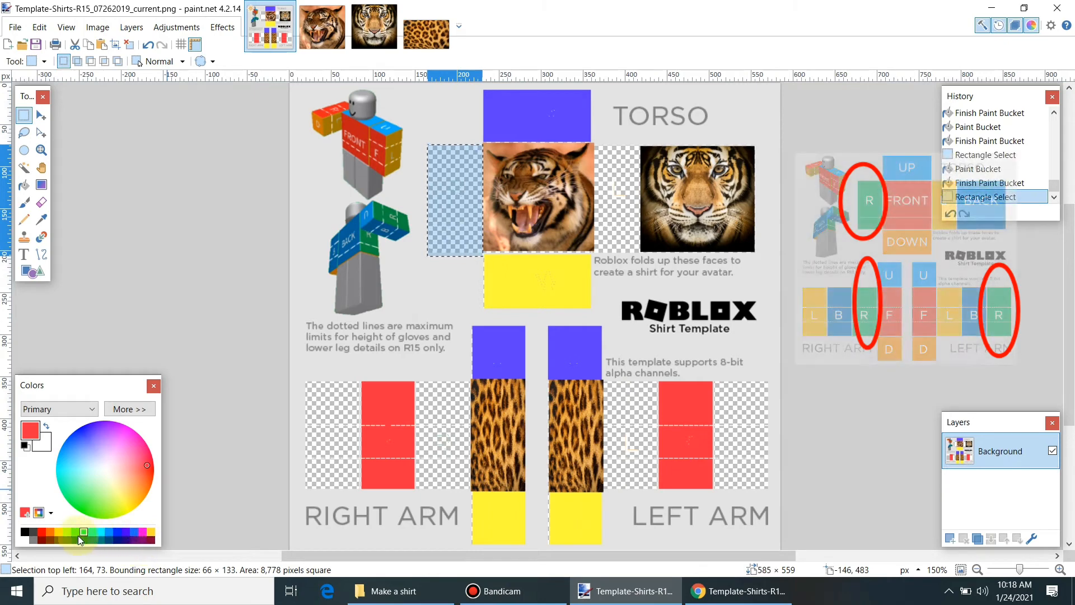
Step: Fill the panel left of the tiger dark red, undo it, and refill it magenta
left_click(42, 538)
left_click(25, 187)
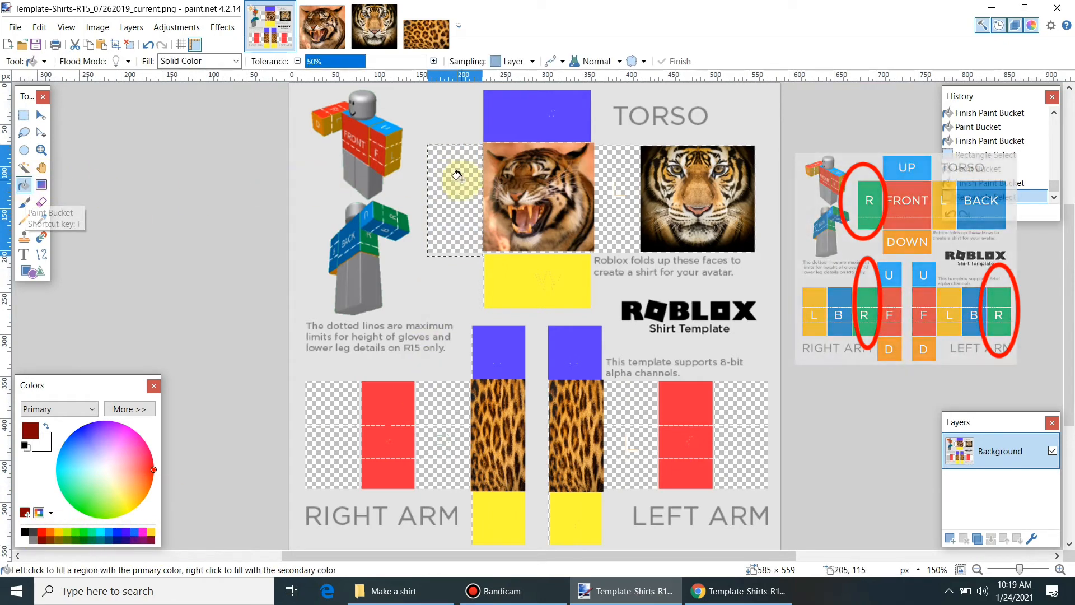
left_click(462, 181)
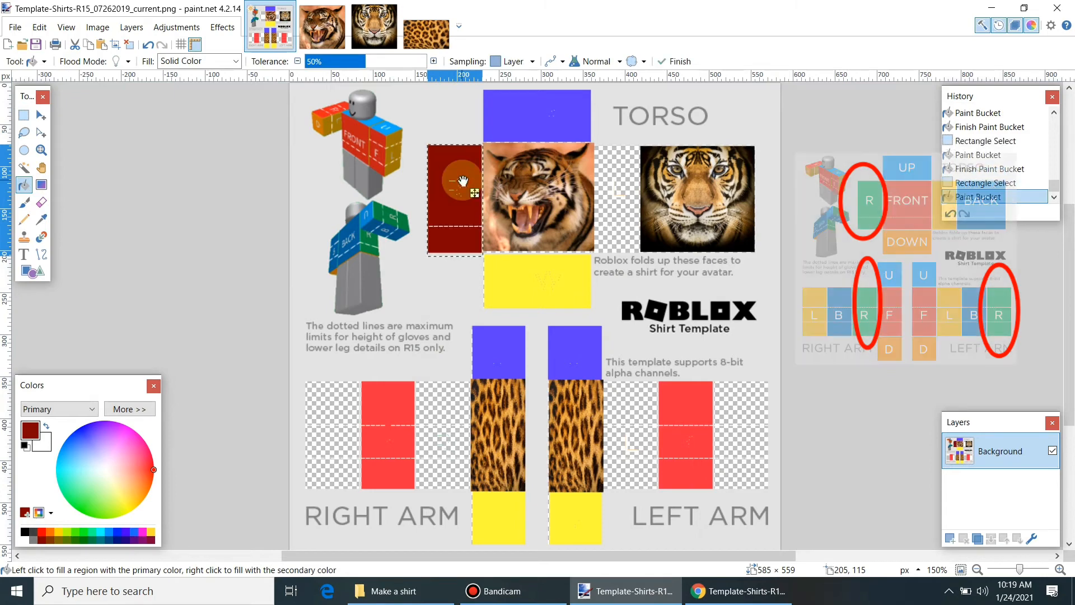
left_click(27, 120)
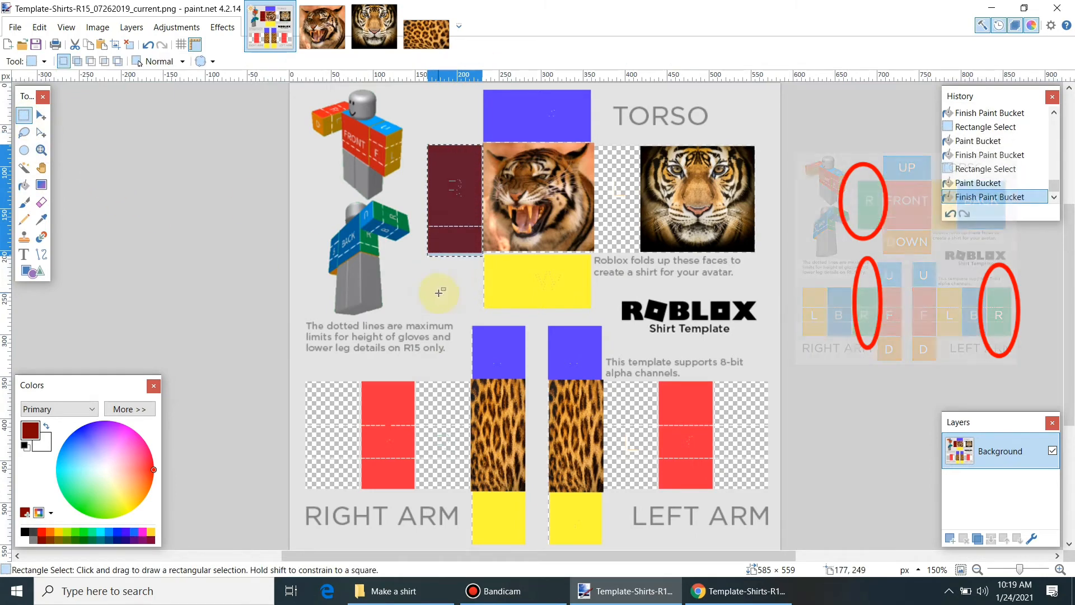
key("ctrl+z")
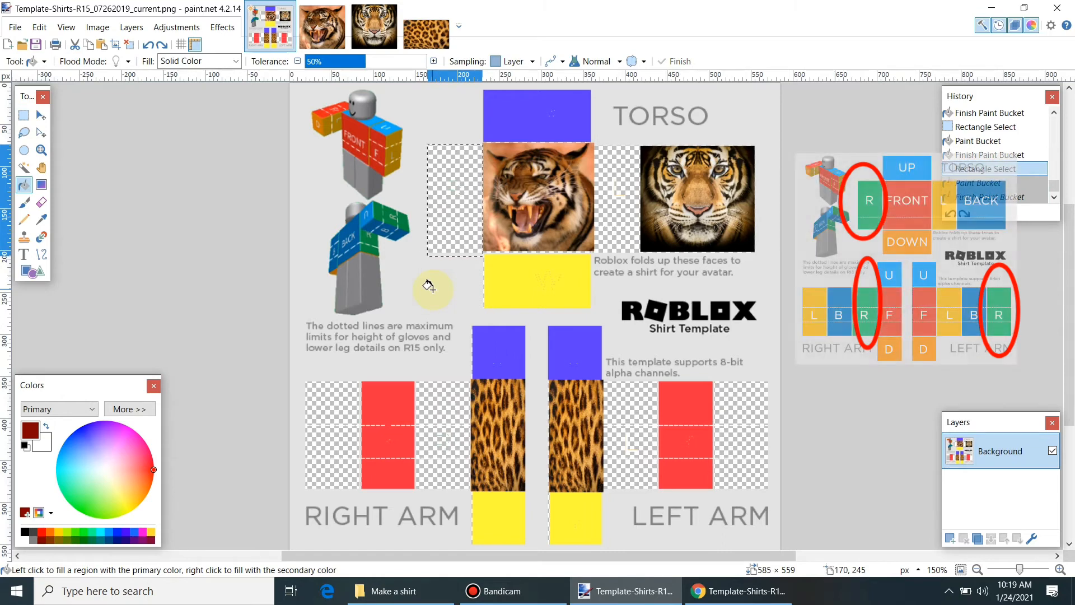
left_click(144, 535)
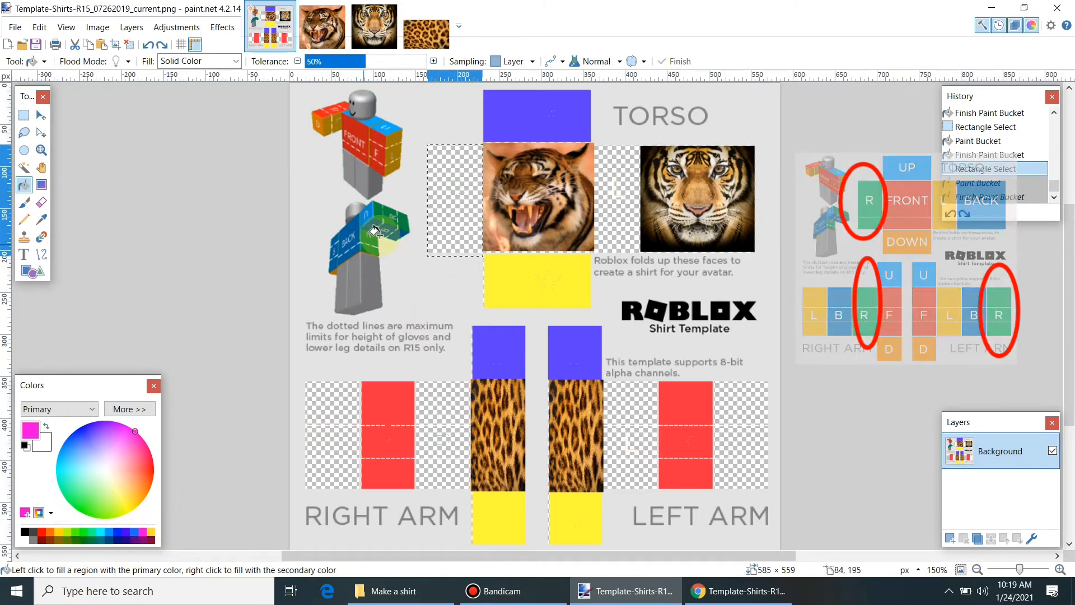
left_click(464, 185)
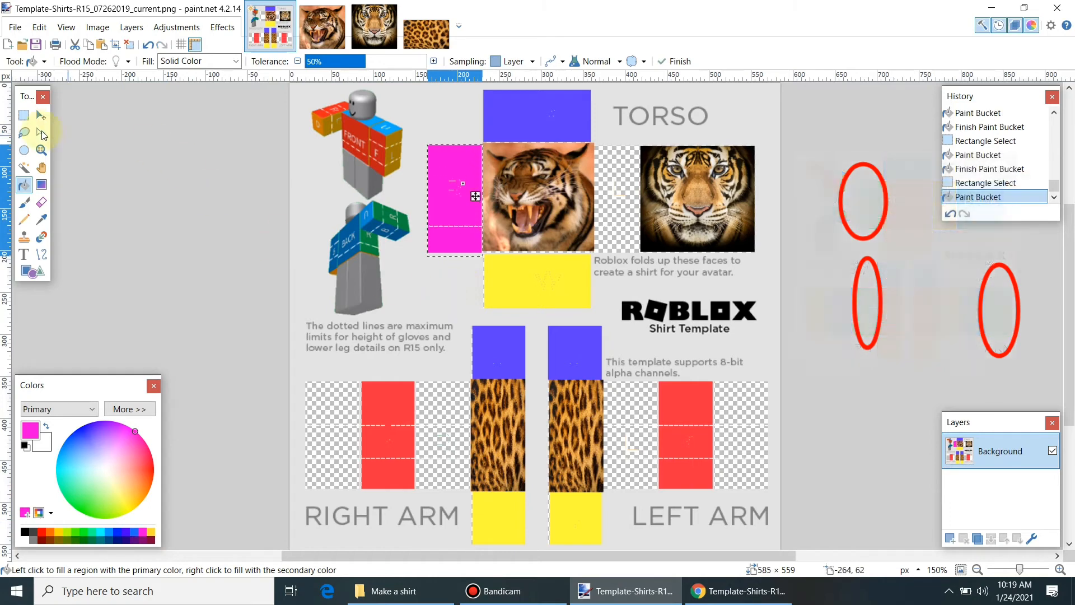
left_click(24, 115)
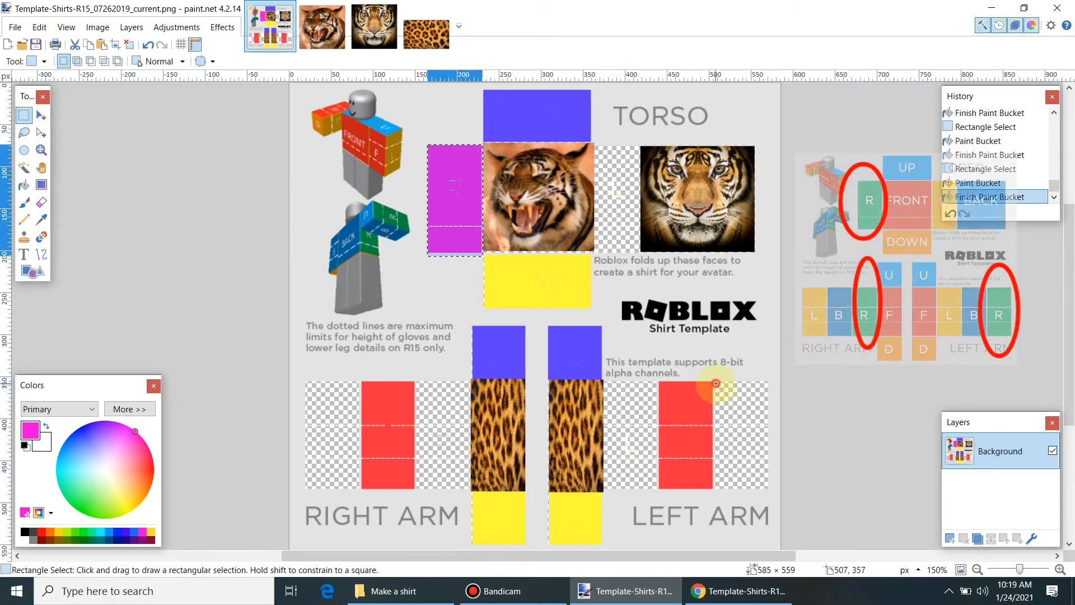
Step: Fill the empty slot right of the left arm's red rectangle with magenta
left_click_drag(716, 383, 766, 488)
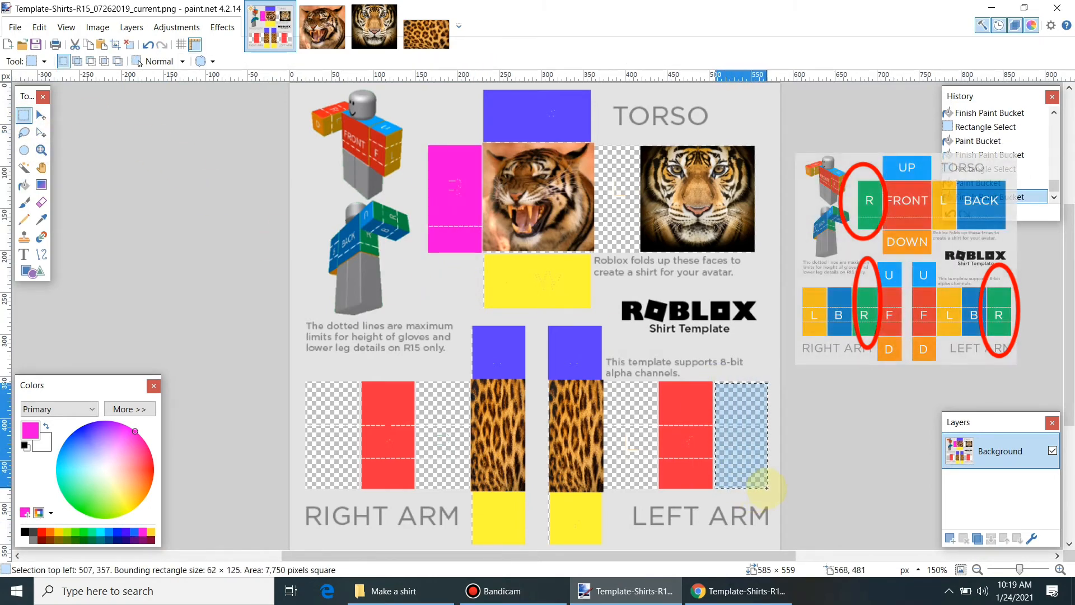
left_click(23, 185)
left_click(741, 413)
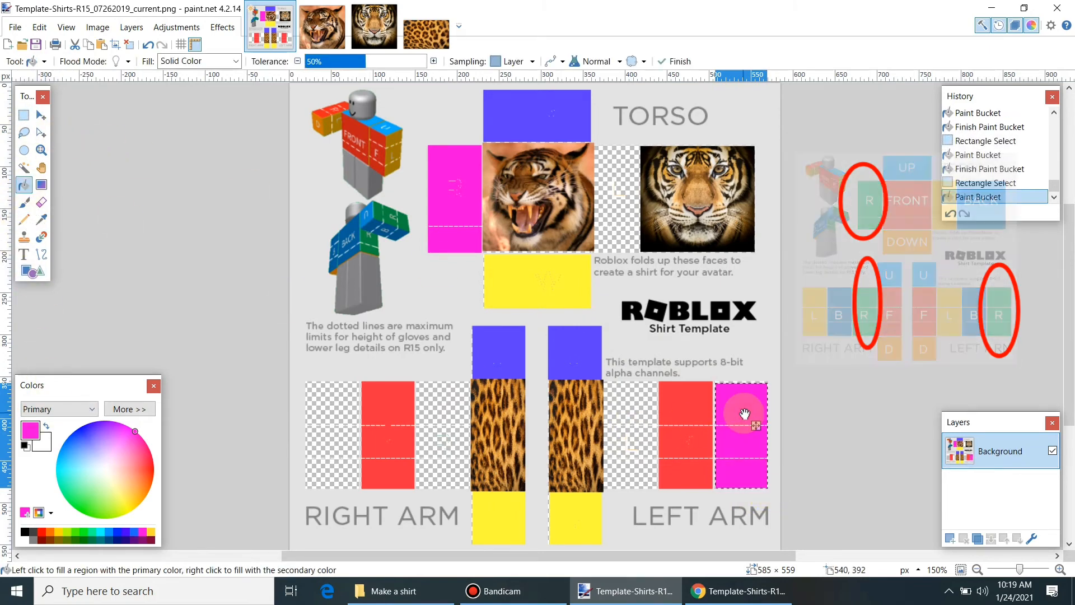
left_click(23, 118)
Step: Fill the right-arm slot between red and leopard magenta, undoing a trial green recolour
left_click_drag(415, 382, 471, 488)
left_click(24, 184)
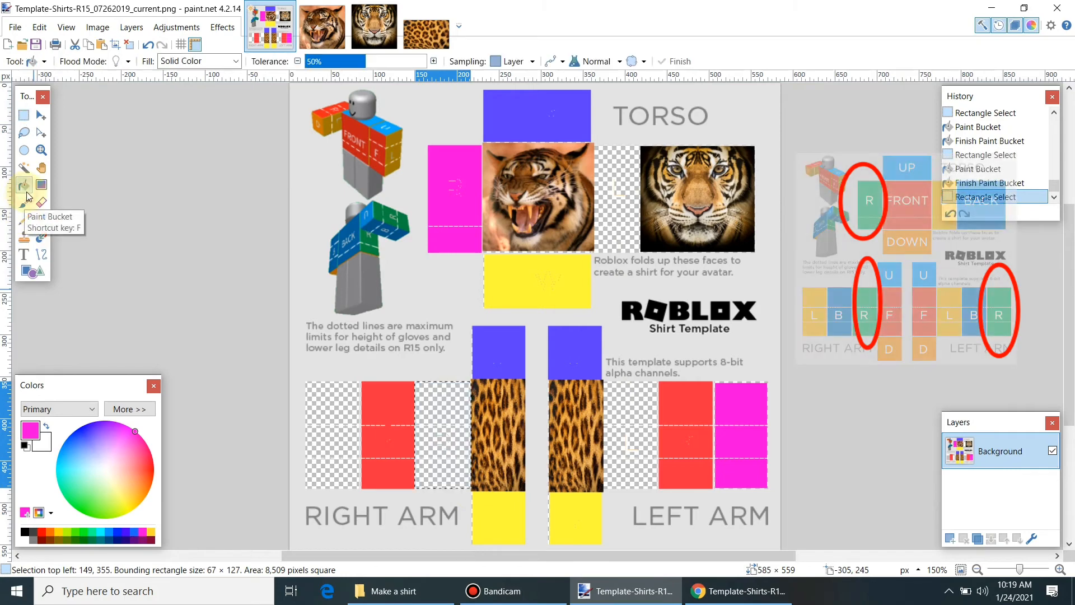
left_click(444, 425)
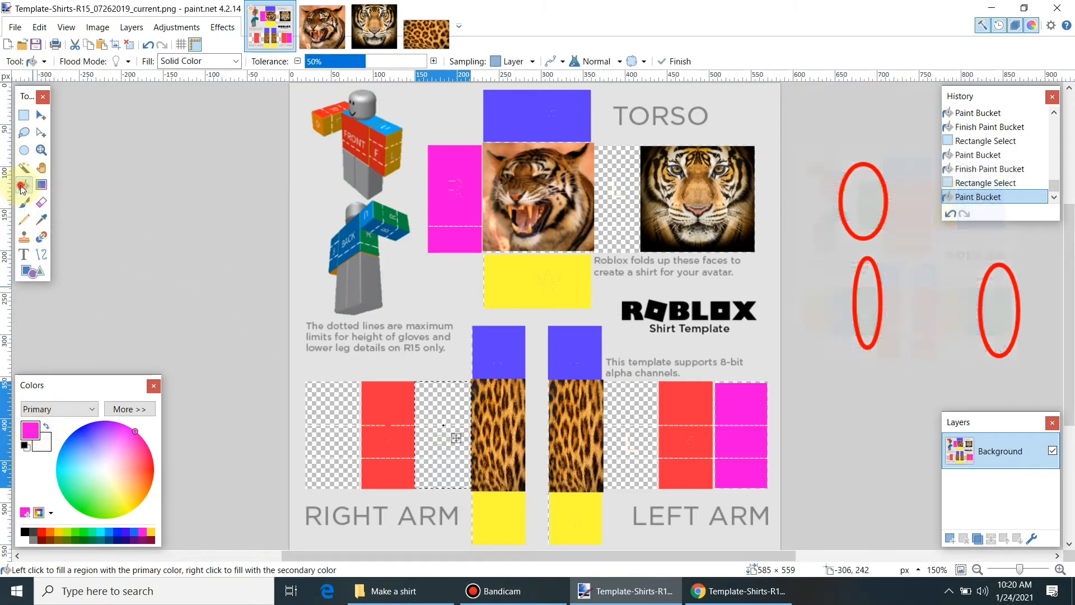
left_click(447, 413)
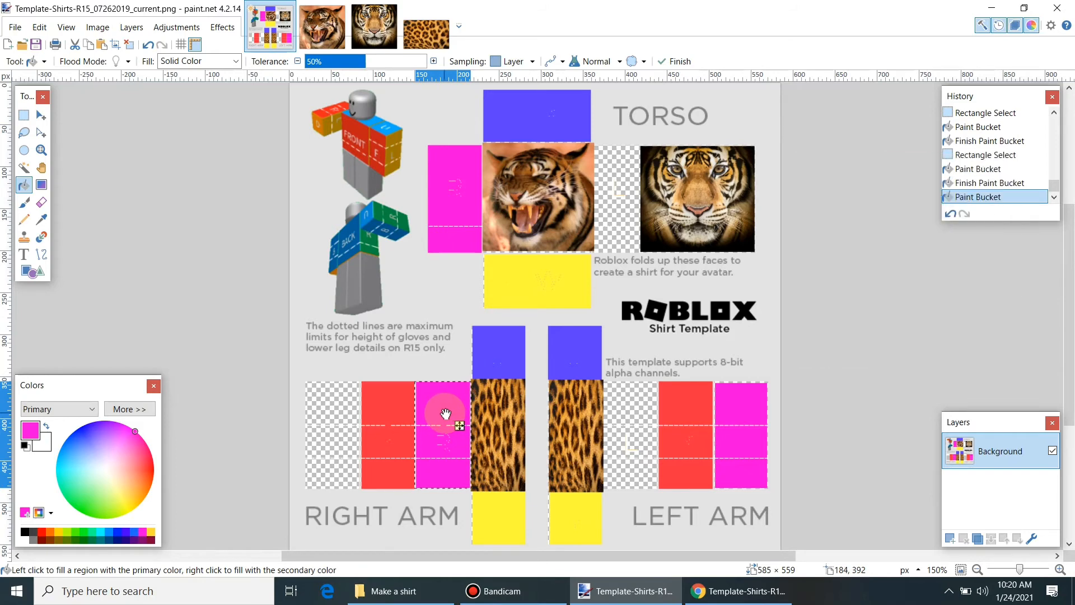
left_click(83, 505)
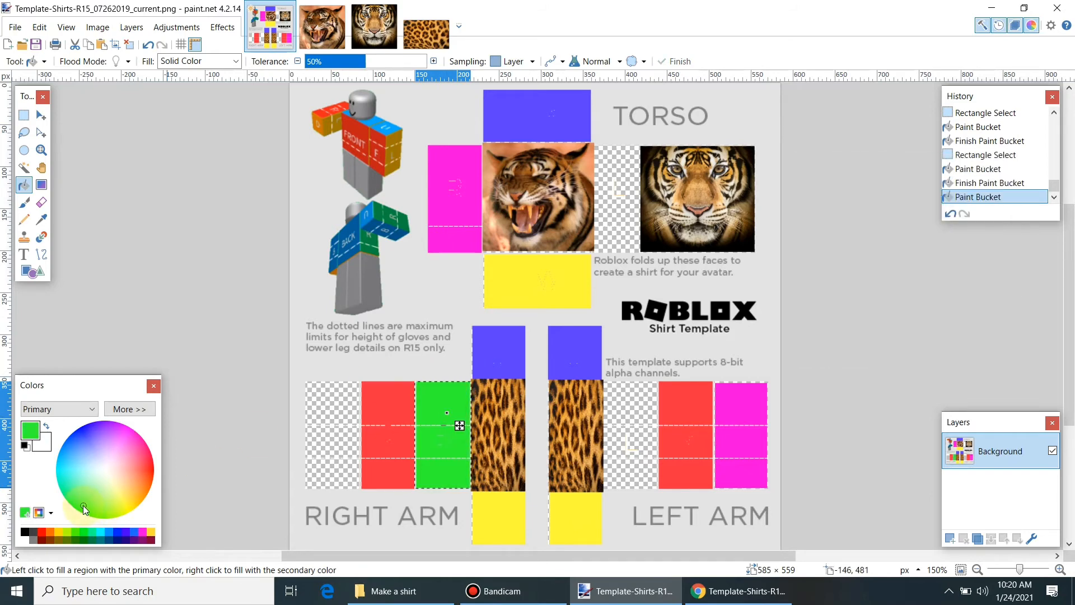
key("ctrl+z")
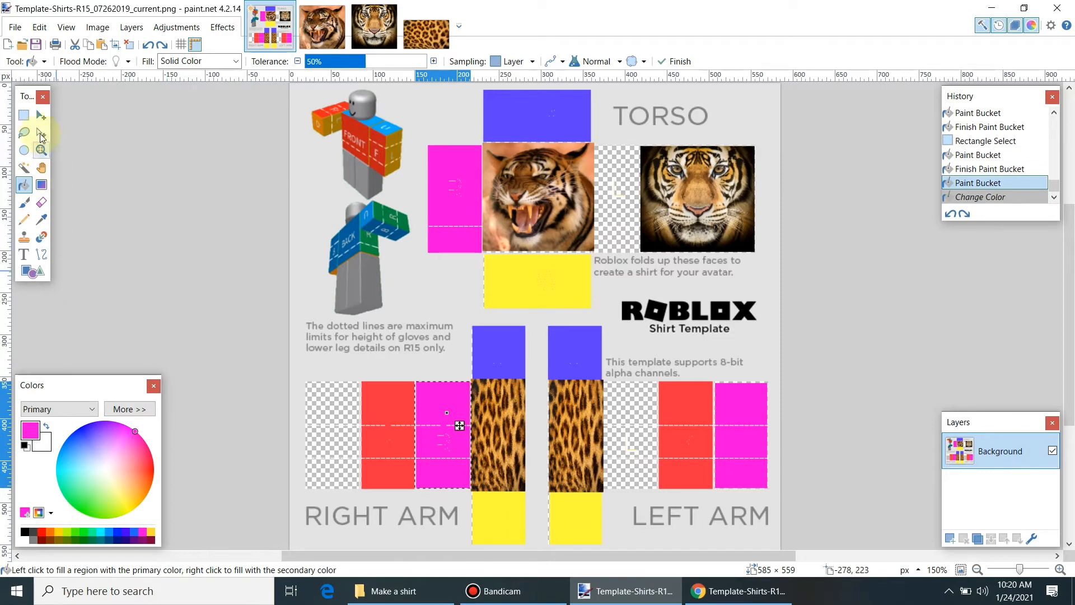
left_click(24, 115)
mouse_move(594, 145)
left_mouse_down()
mouse_move(641, 227)
mouse_move(639, 253)
left_mouse_up()
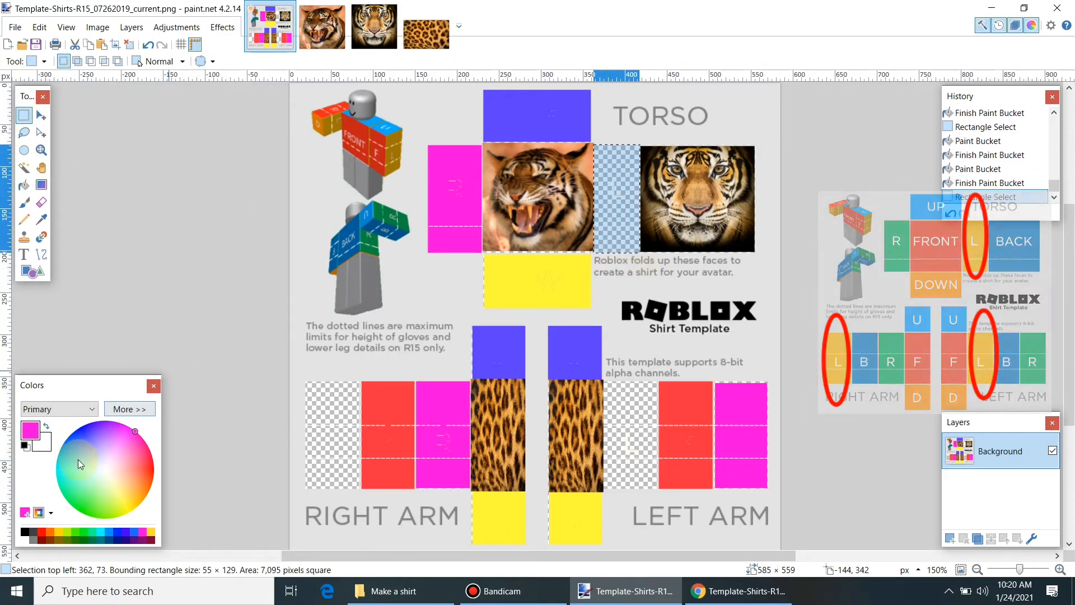
Step: Try green fills and a Magic Wand cut on the strip between the tigers, undoing each attempt
left_click(24, 185)
left_click(81, 504)
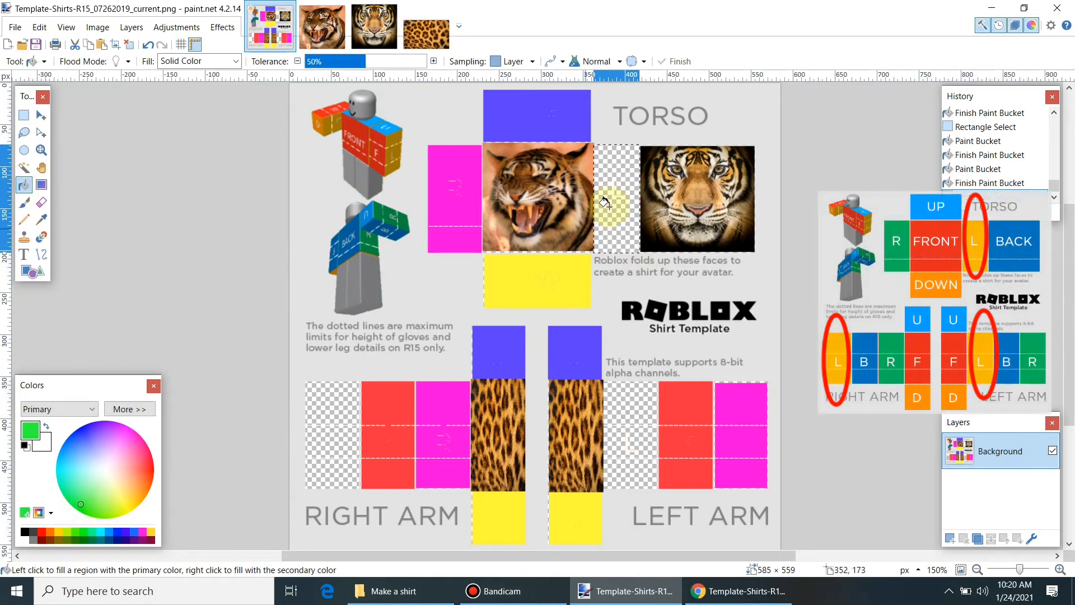
left_click(631, 211)
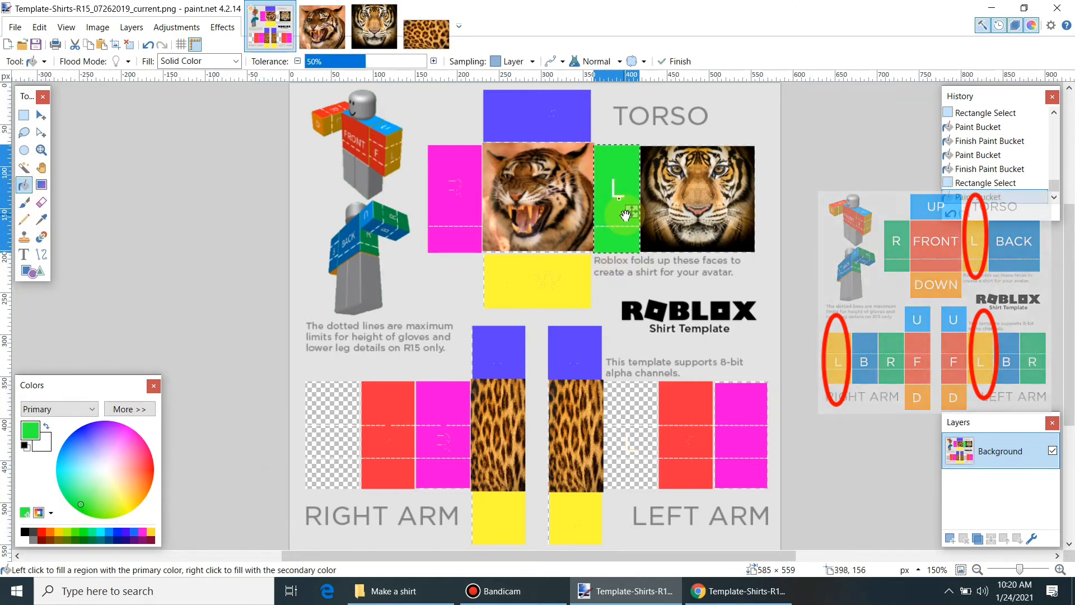
key("ctrl+z")
left_click(23, 167)
left_click(616, 183)
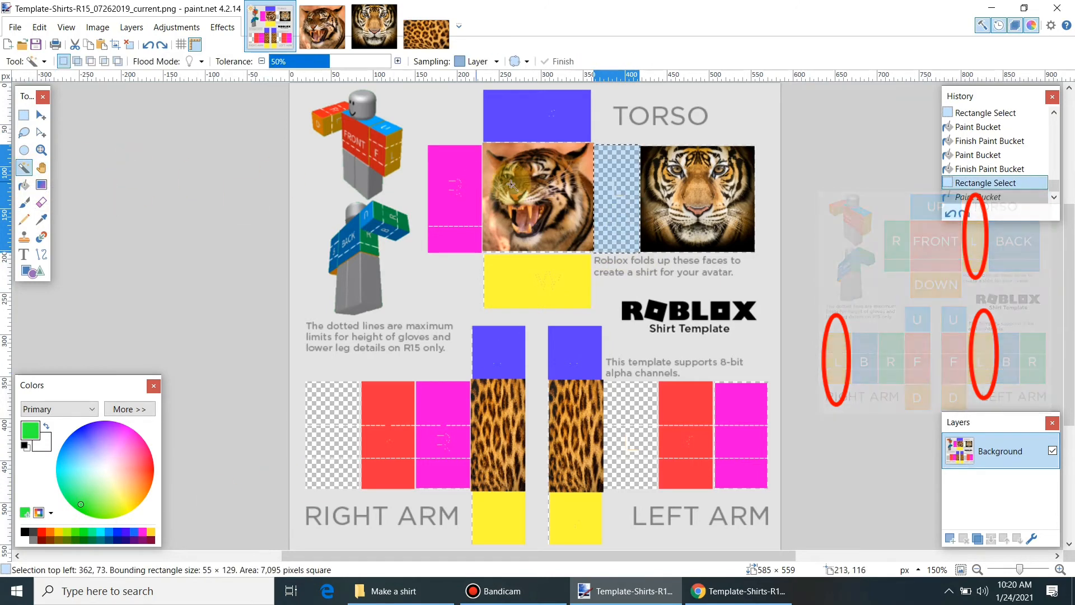
key("ctrl+x")
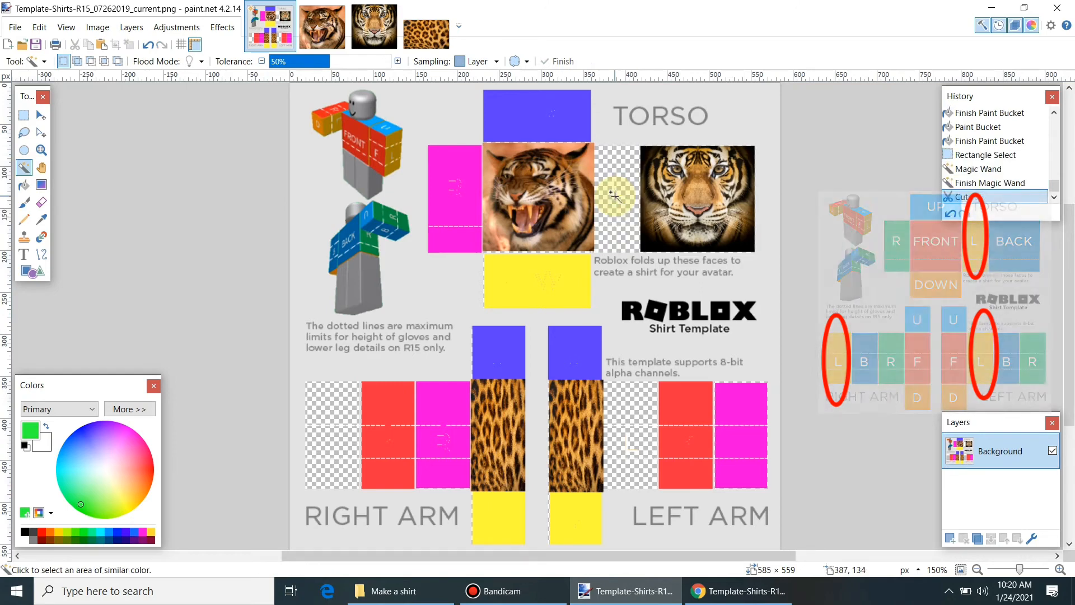
left_click(24, 115)
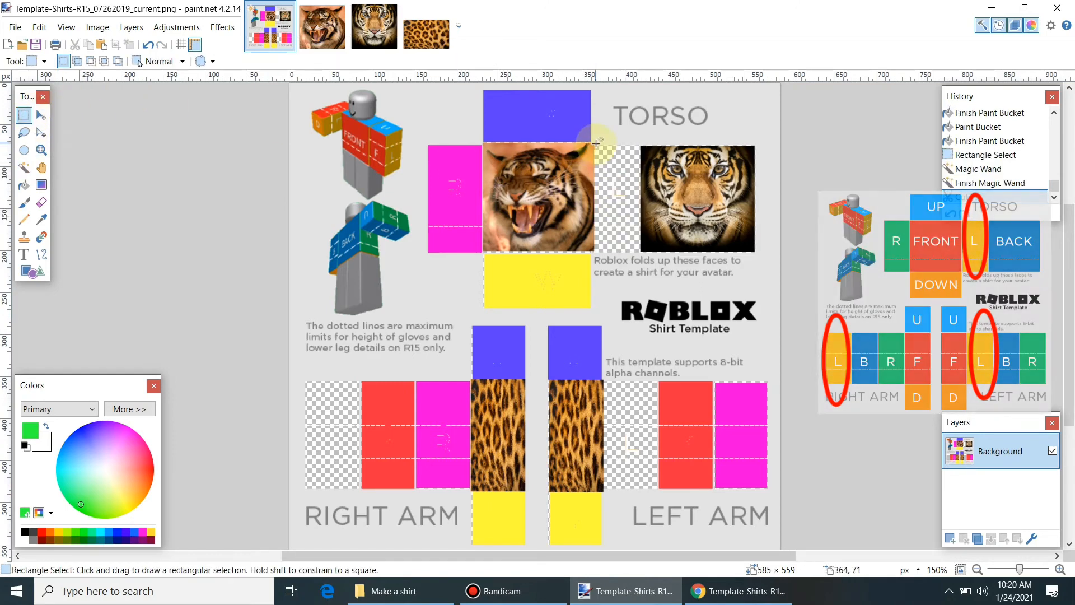
left_click_drag(596, 146, 640, 250)
left_click(23, 184)
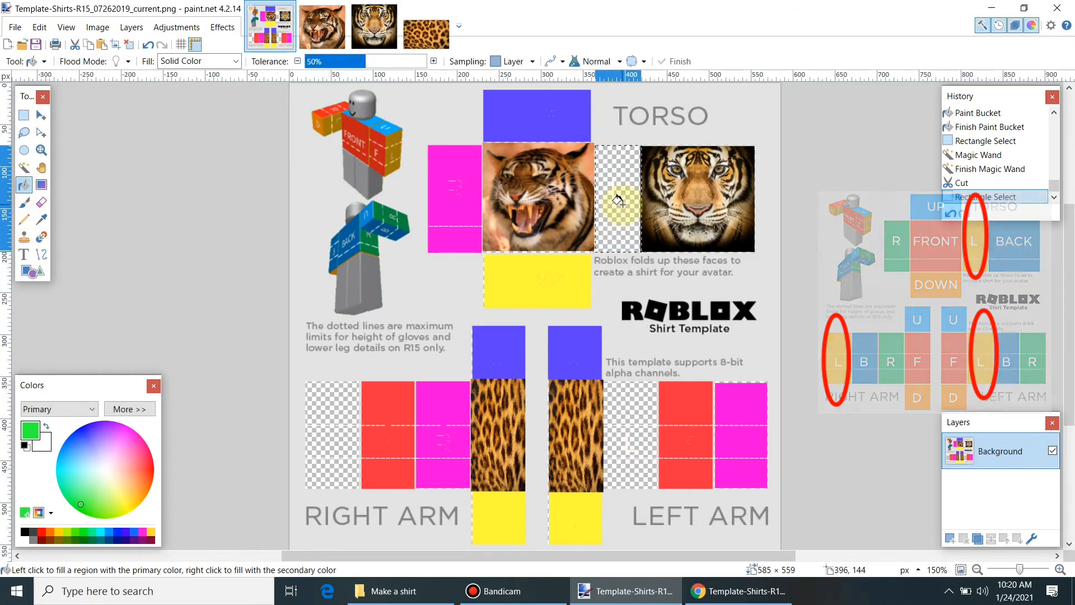
left_click(616, 211)
key("ctrl+z")
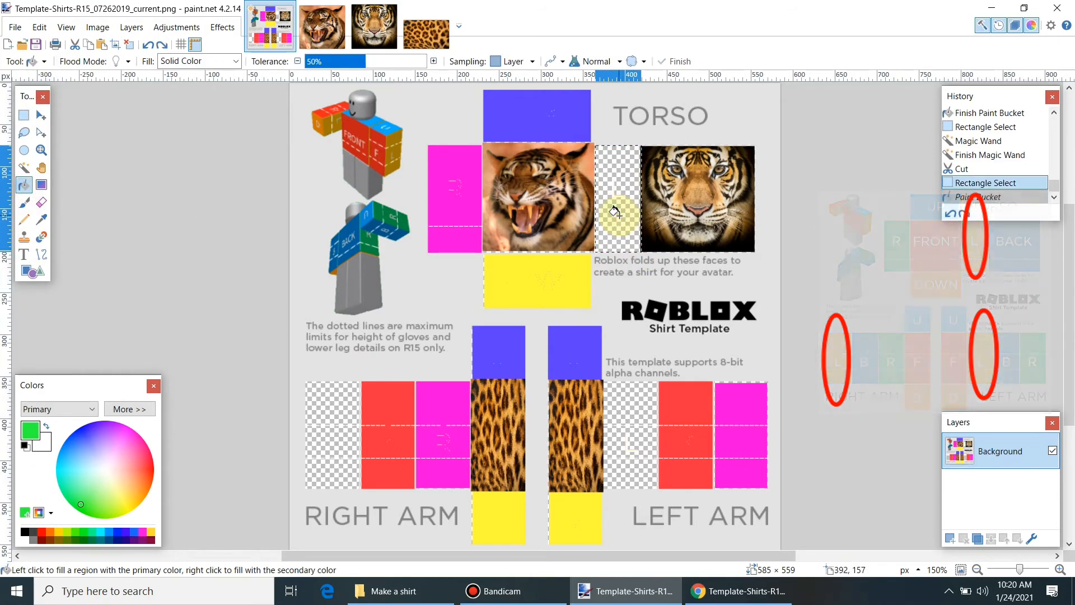
key("ctrl+z")
Step: Rectangle-select the strip between the two tiger faces again and fill it solid green
left_click(24, 168)
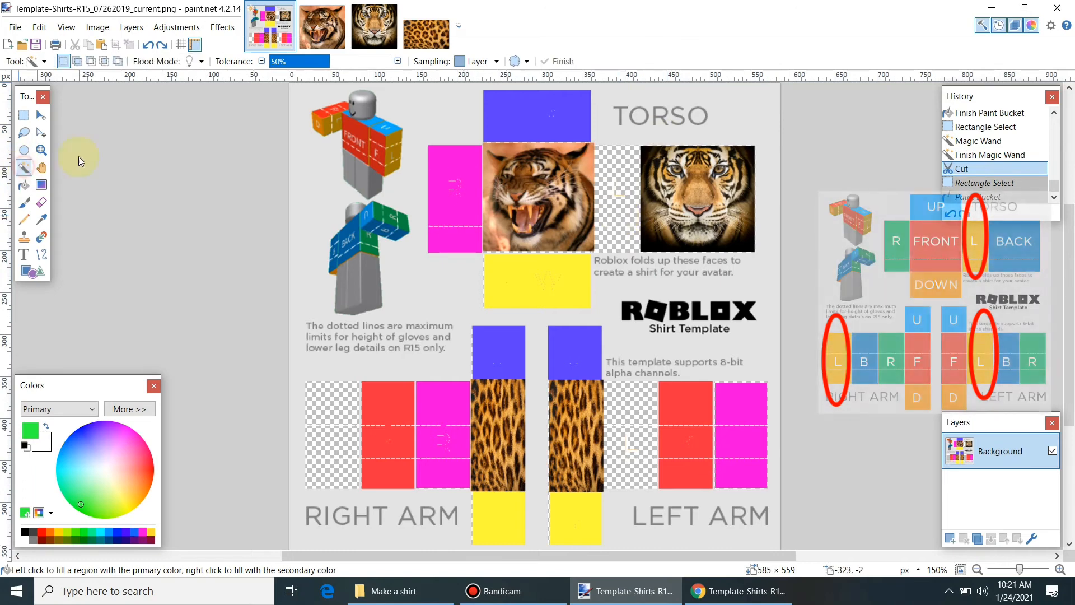
left_click(617, 192)
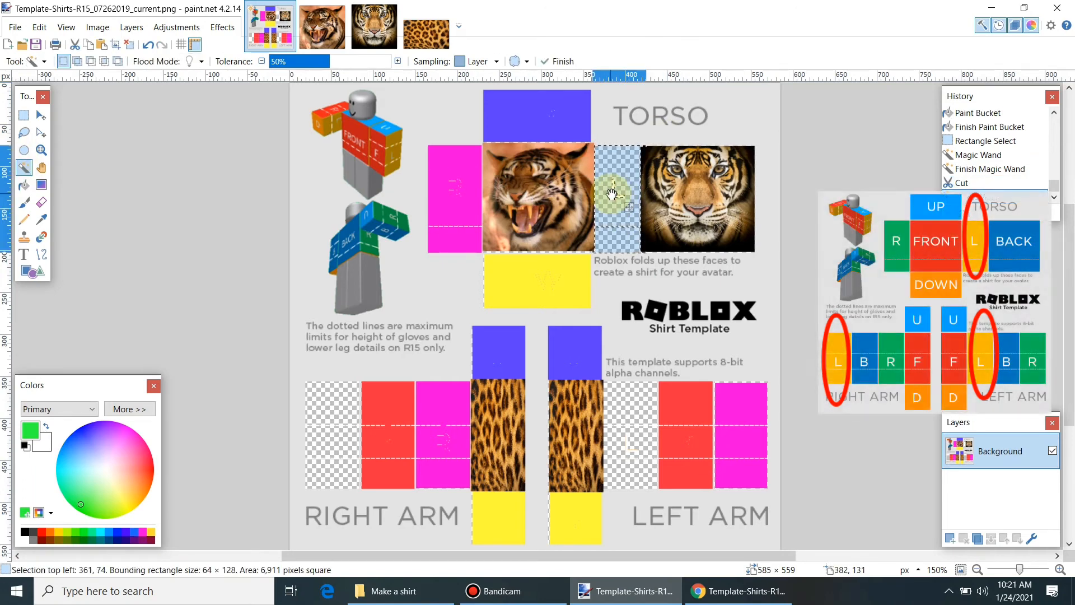
key("ctrl+z")
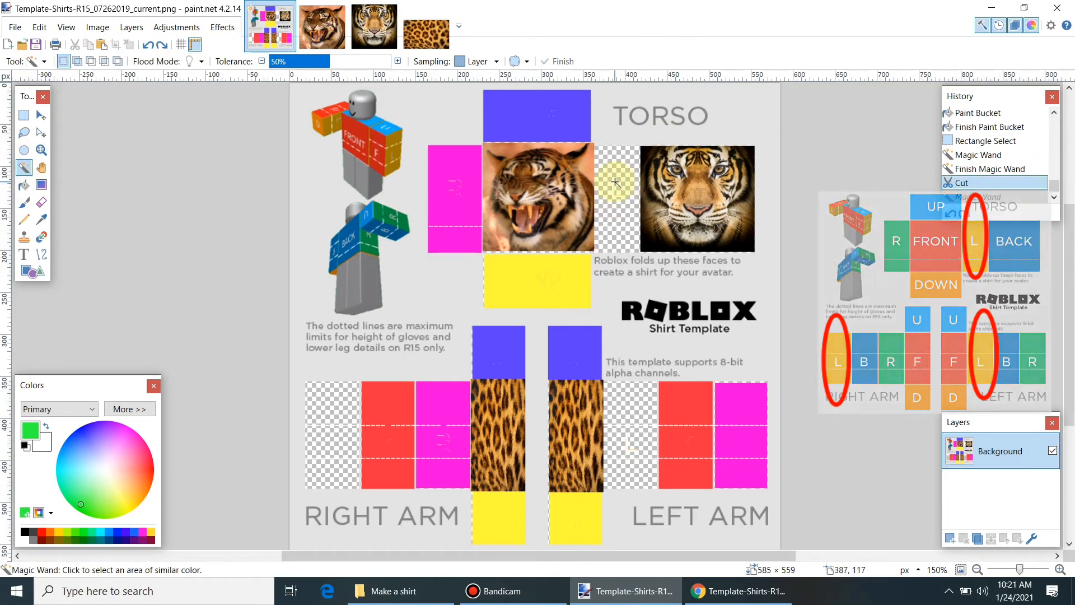
left_click(644, 167)
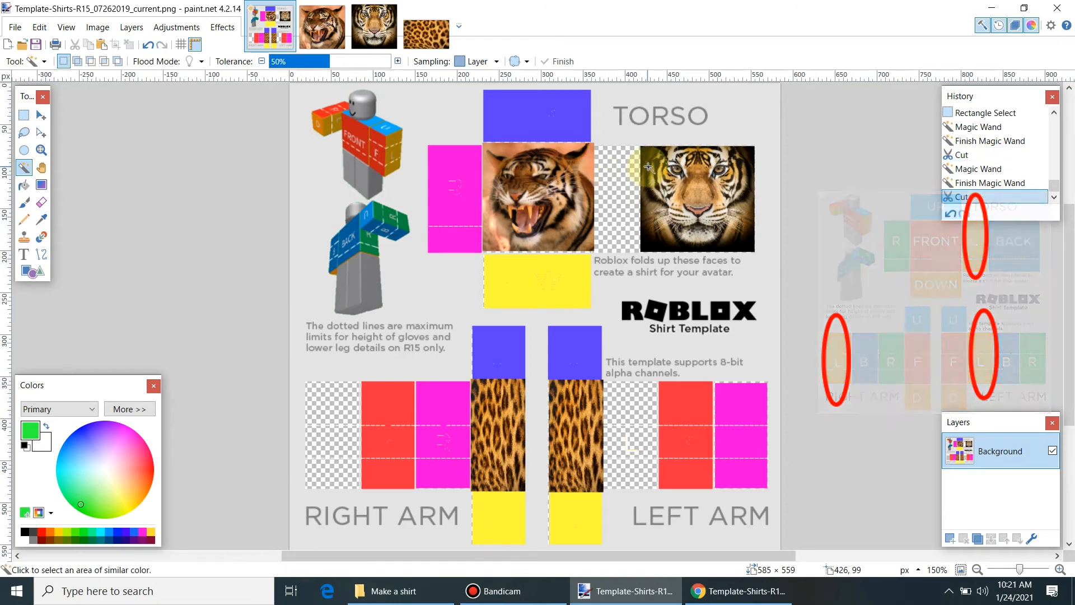
left_click(27, 114)
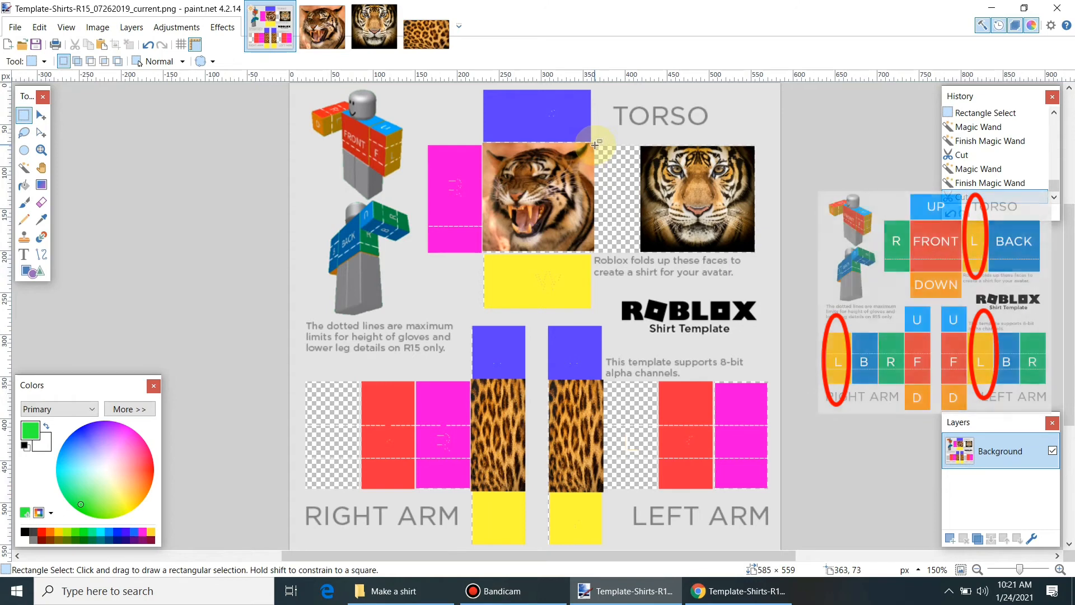
left_click_drag(595, 145, 632, 255)
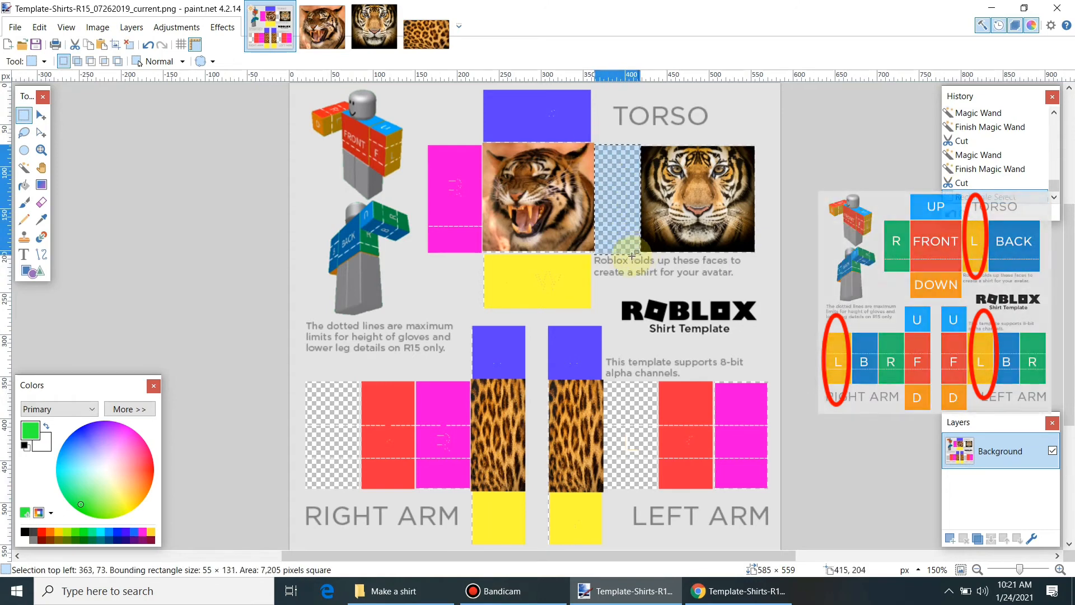
left_click(24, 185)
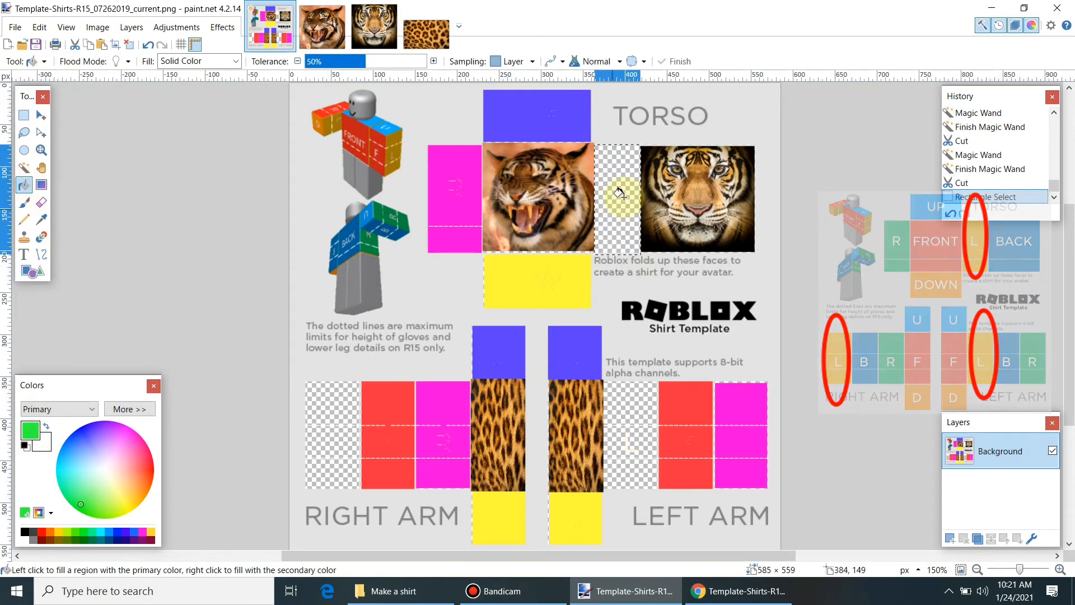
left_click(618, 193)
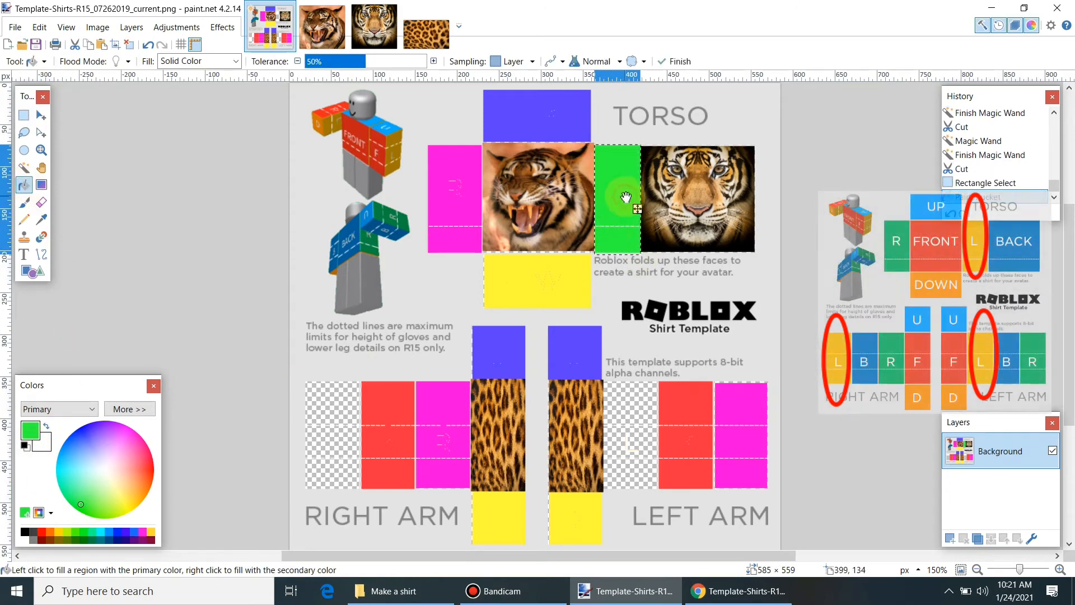
left_click(28, 120)
mouse_move(306, 380)
left_mouse_down()
mouse_move(336, 394)
mouse_move(361, 489)
left_mouse_up()
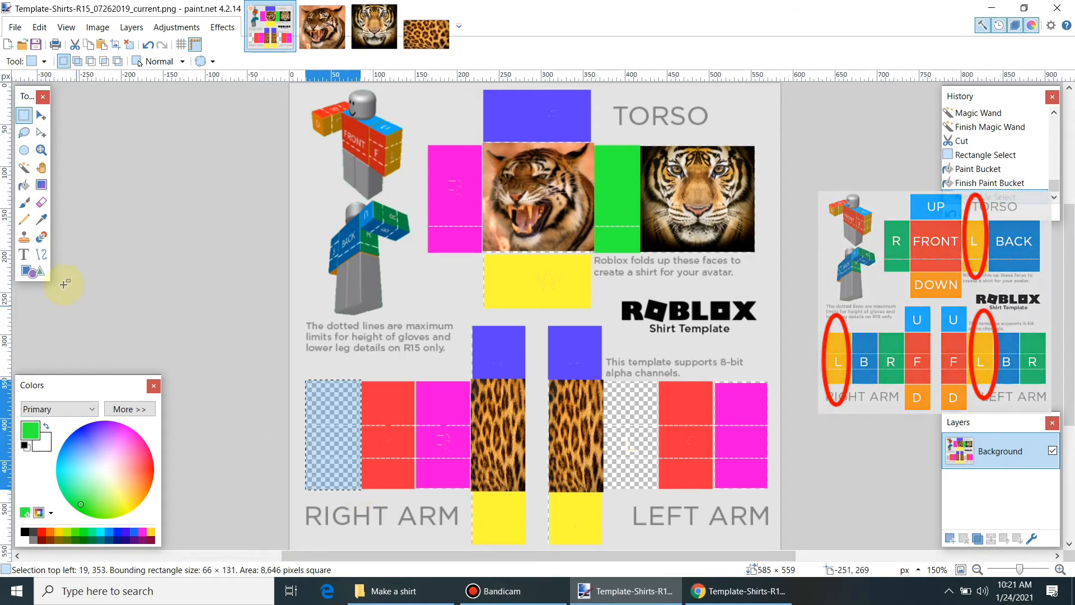
Step: Fill the right arm's left strip with green using the Paint Bucket
left_click(27, 190)
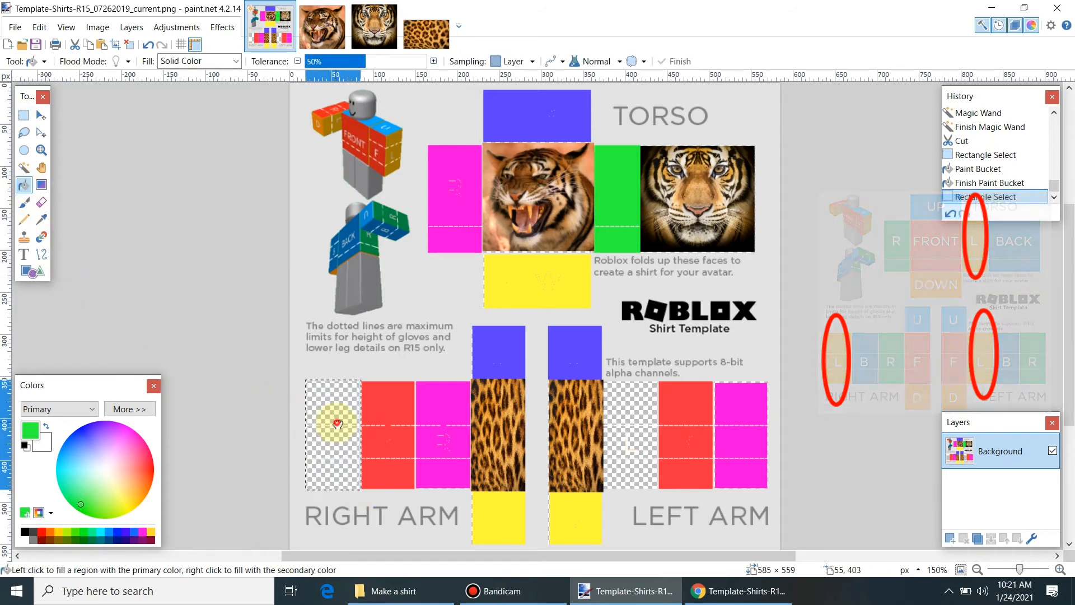
left_click(337, 422)
left_click(27, 116)
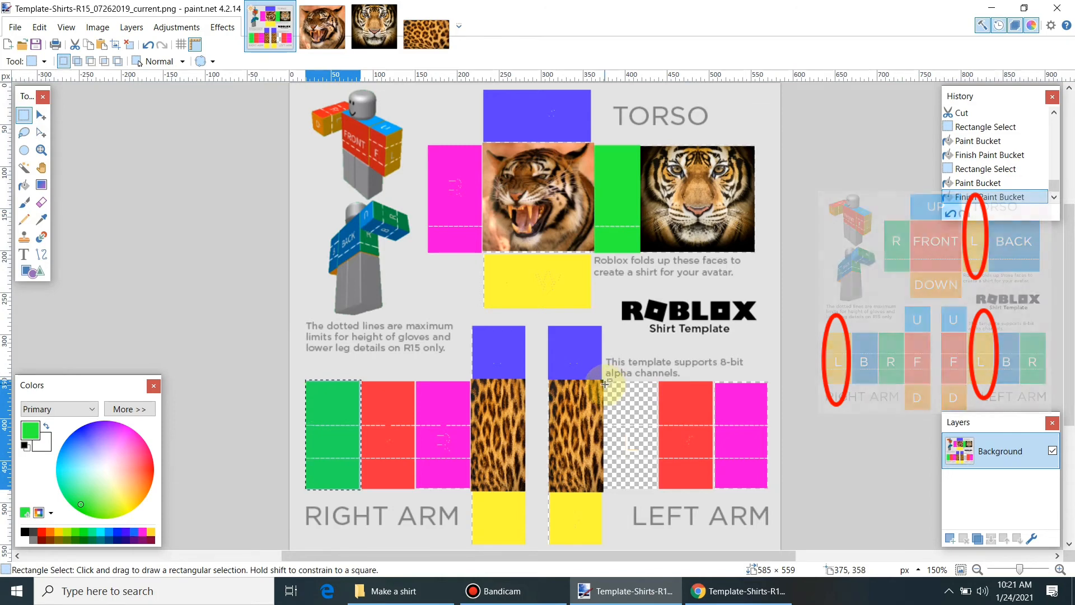
Step: Select the empty left-arm L face and fill it solid green
mouse_move(605, 383)
left_mouse_down()
mouse_move(645, 432)
mouse_move(658, 487)
left_mouse_up()
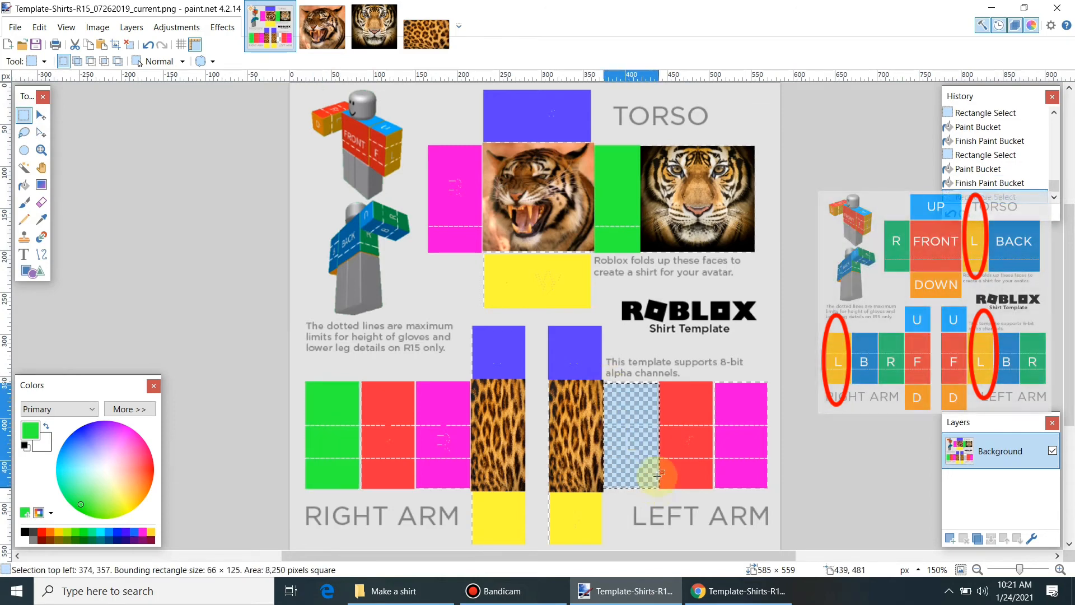
left_click_drag(626, 399, 647, 410)
left_click(605, 384)
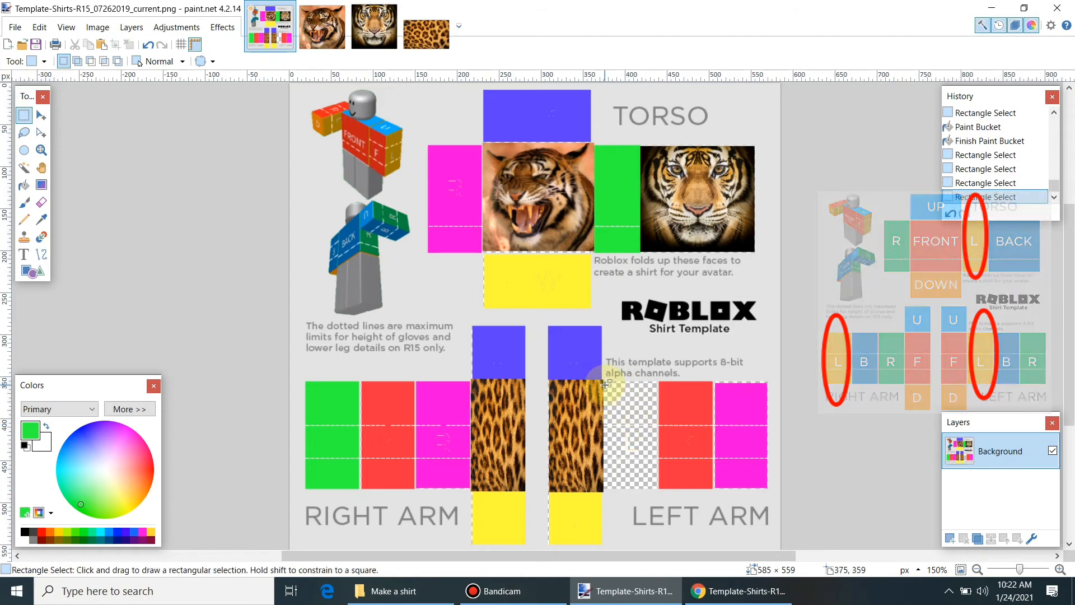
left_click_drag(604, 382, 659, 488)
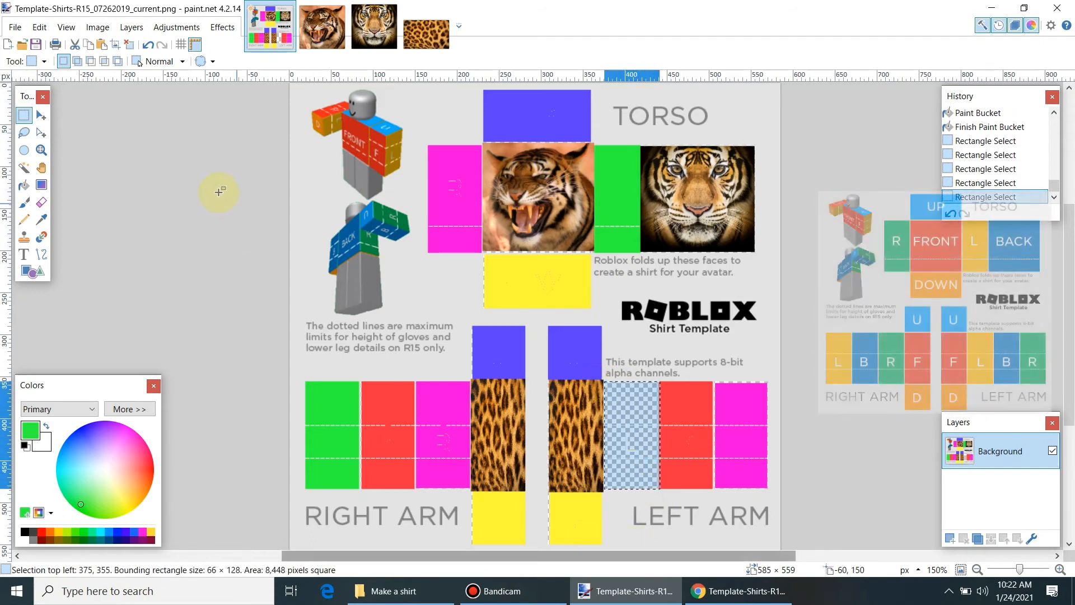
left_click(24, 184)
left_click(632, 450)
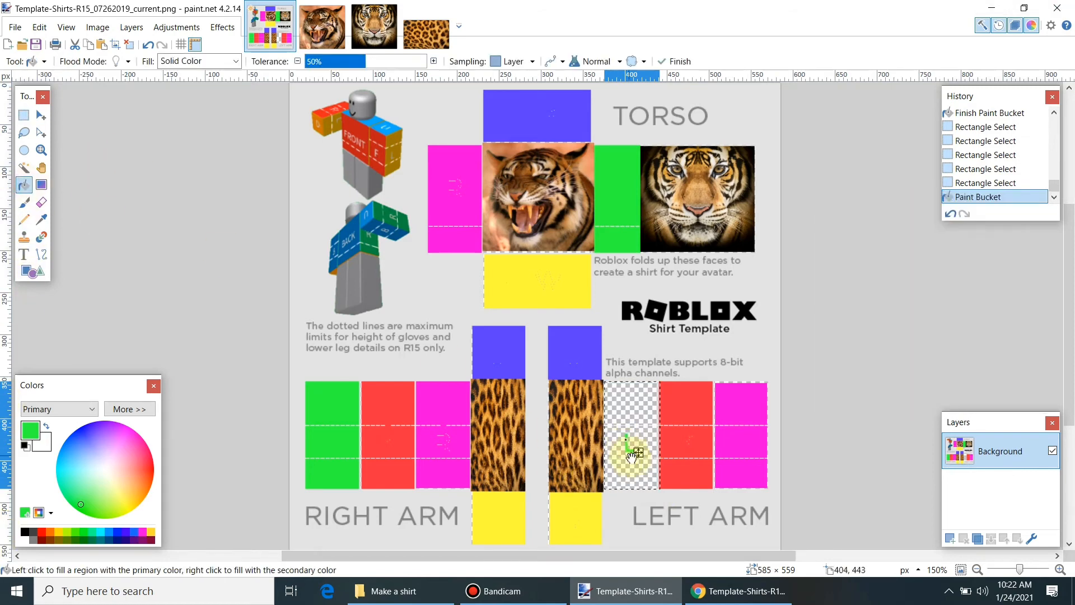
left_click(630, 471)
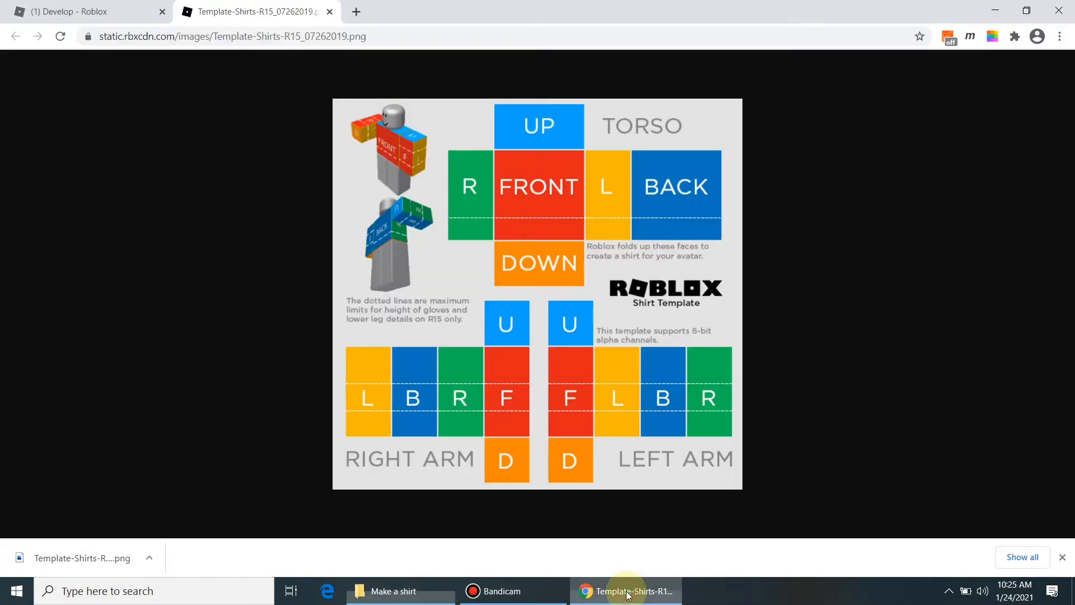
Step: Go from the Roblox home page to the Create > Shirts section
left_click(133, 15)
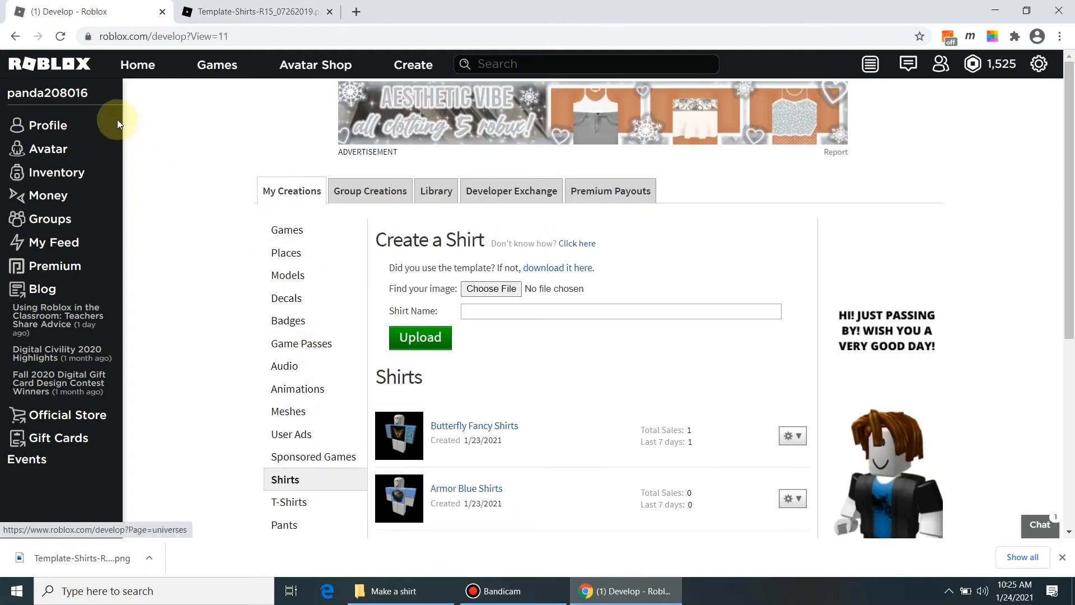
left_click(137, 65)
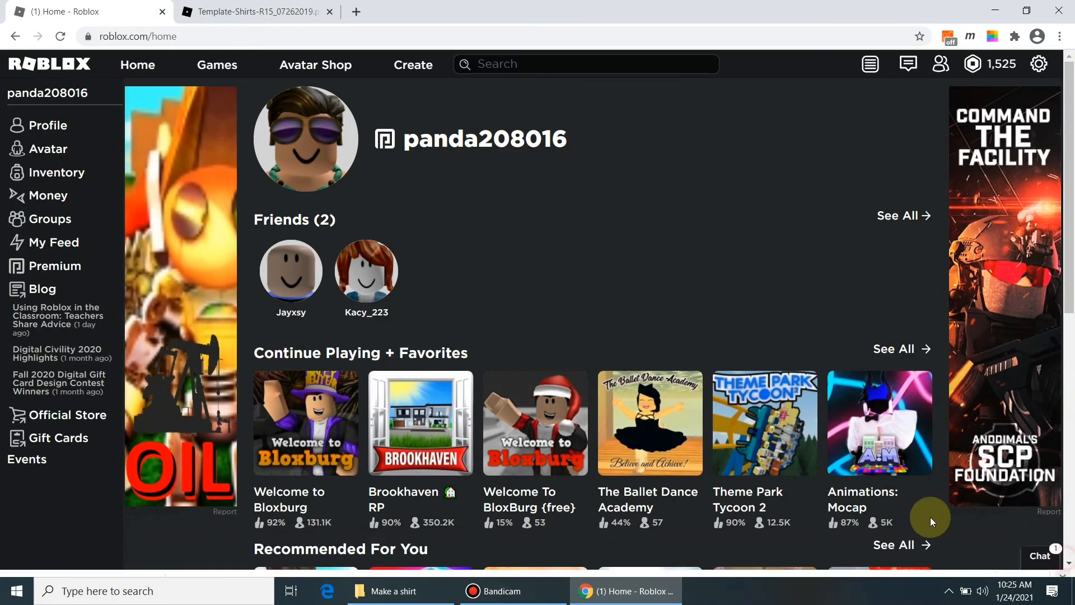
left_click(415, 65)
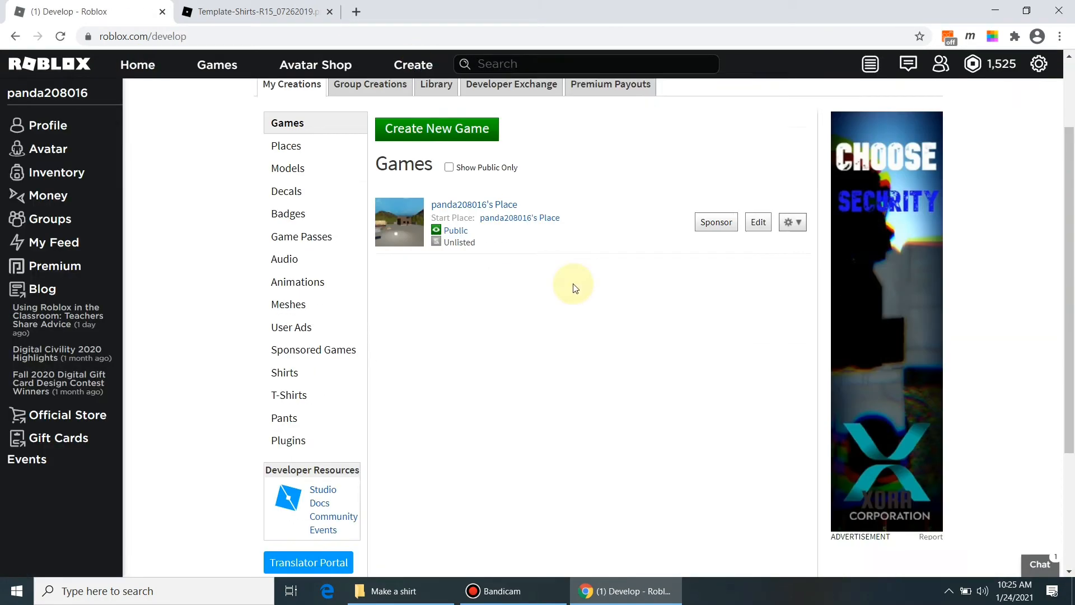
scroll(334, 300, "down", 2)
left_click(283, 270)
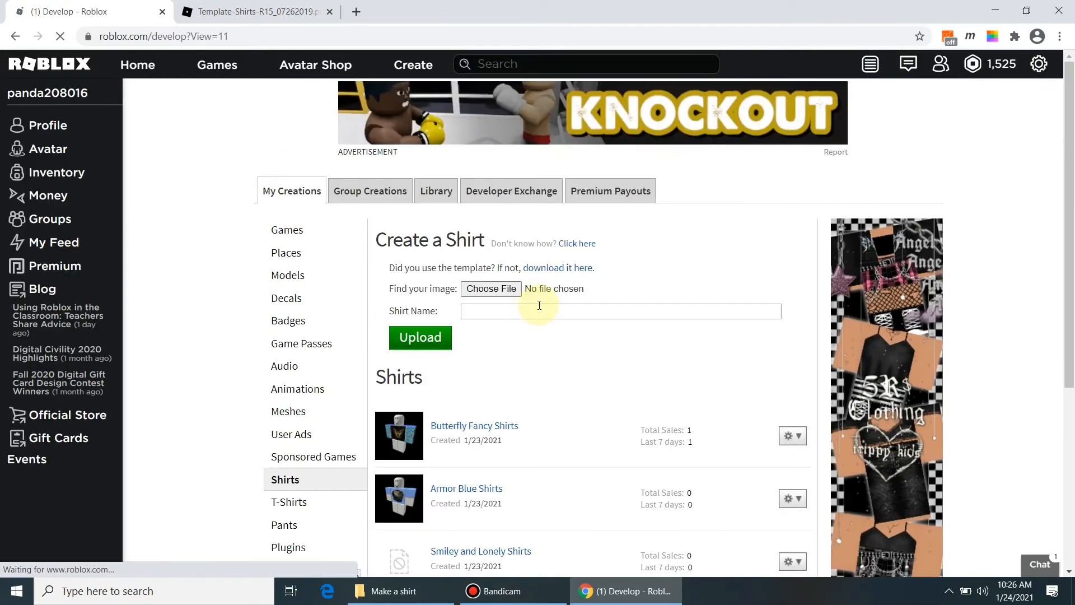
scroll(539, 302, "down", 2)
Step: Attach Template-Shirts-R15_07262019_current from the Make a shirt folder and start editing the shirt name
left_click(493, 152)
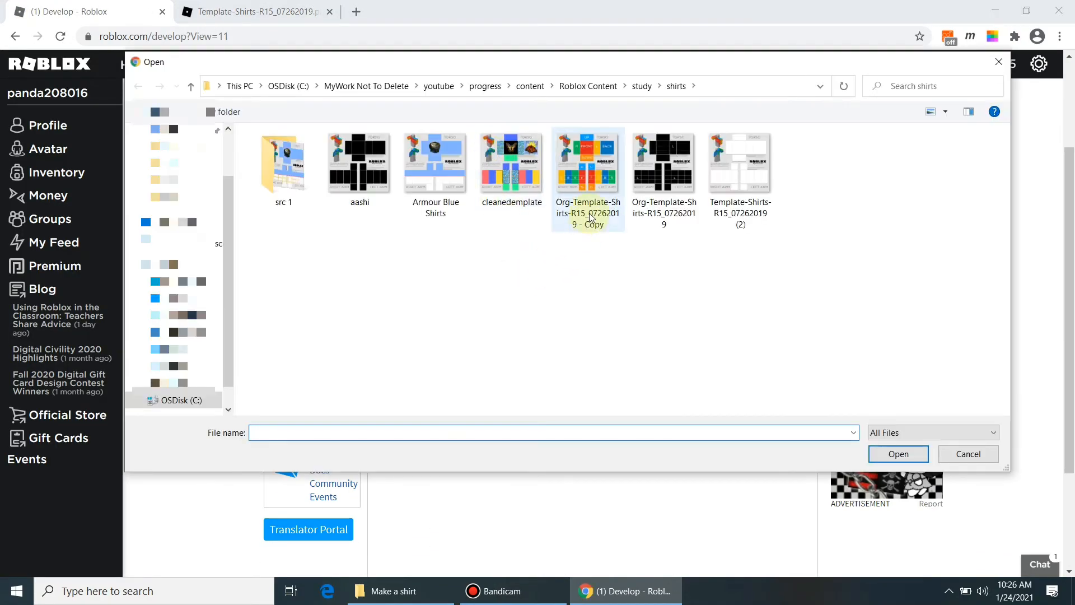
left_click(423, 589)
left_click(604, 46)
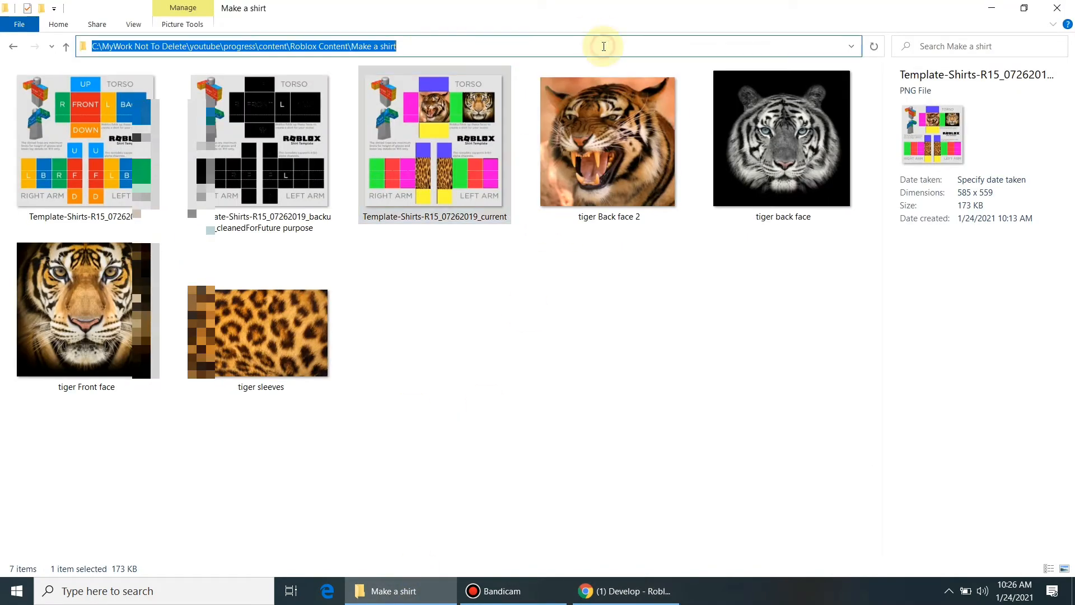
key("alt+Tab")
left_click(892, 450)
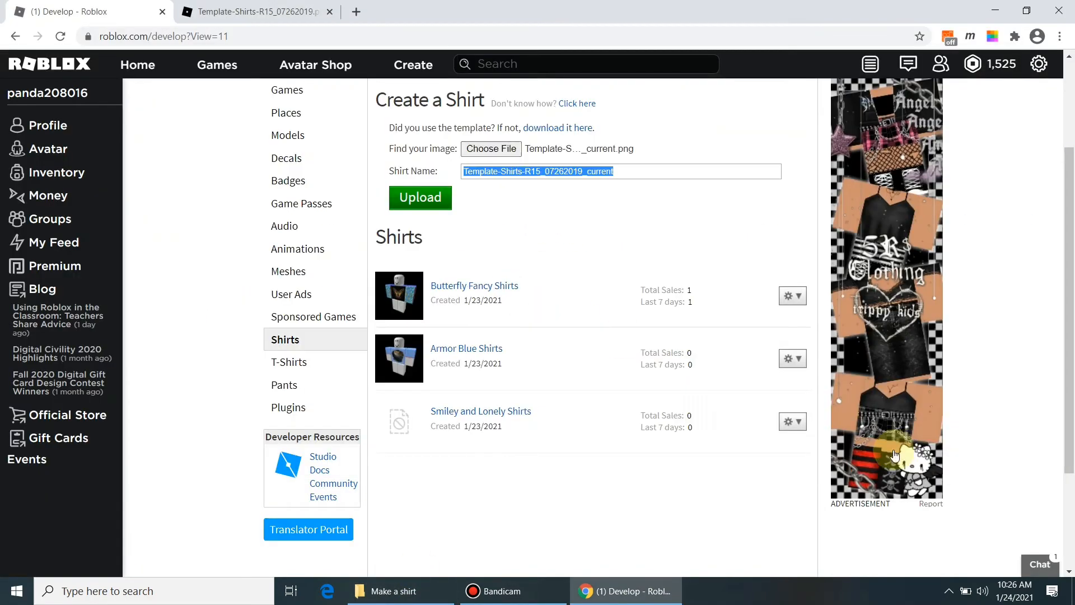
left_click(628, 170)
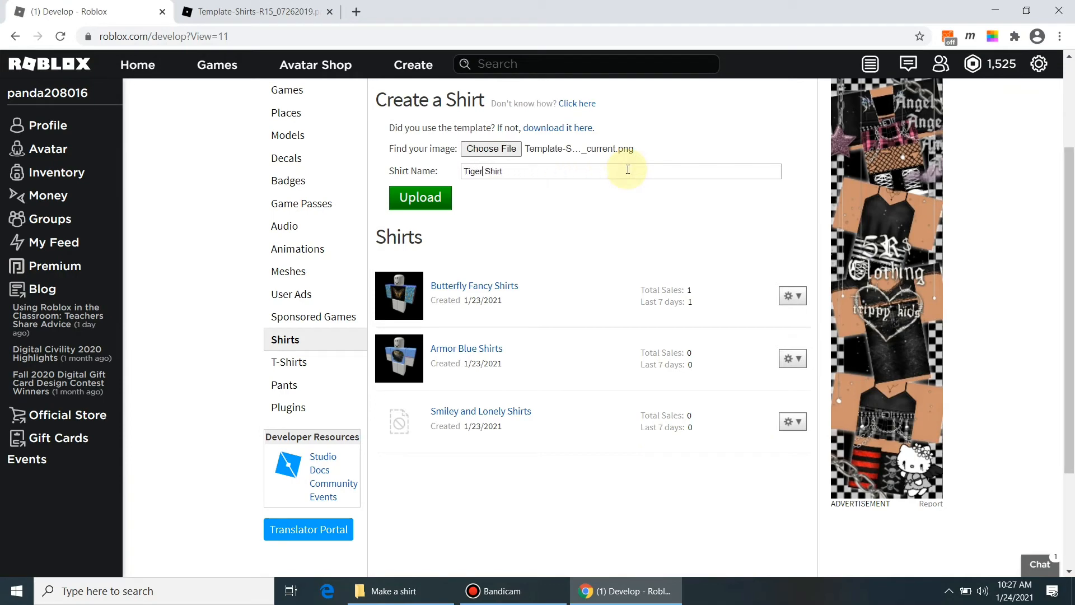
Step: Upload Tiger Fancy Shirt and open its settings from the gear menu
left_click(408, 211)
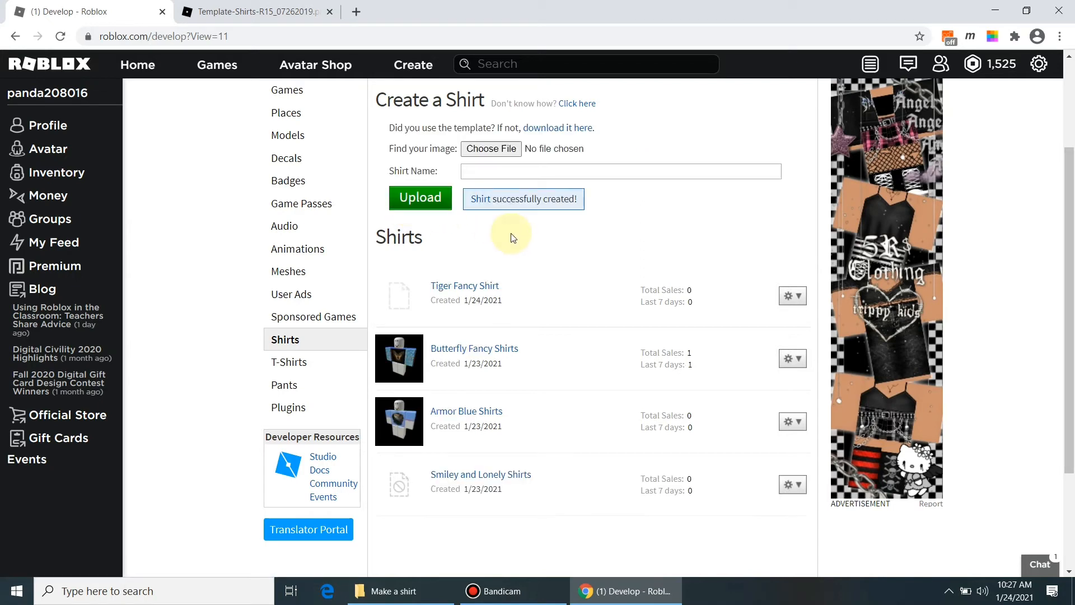
left_click(797, 300)
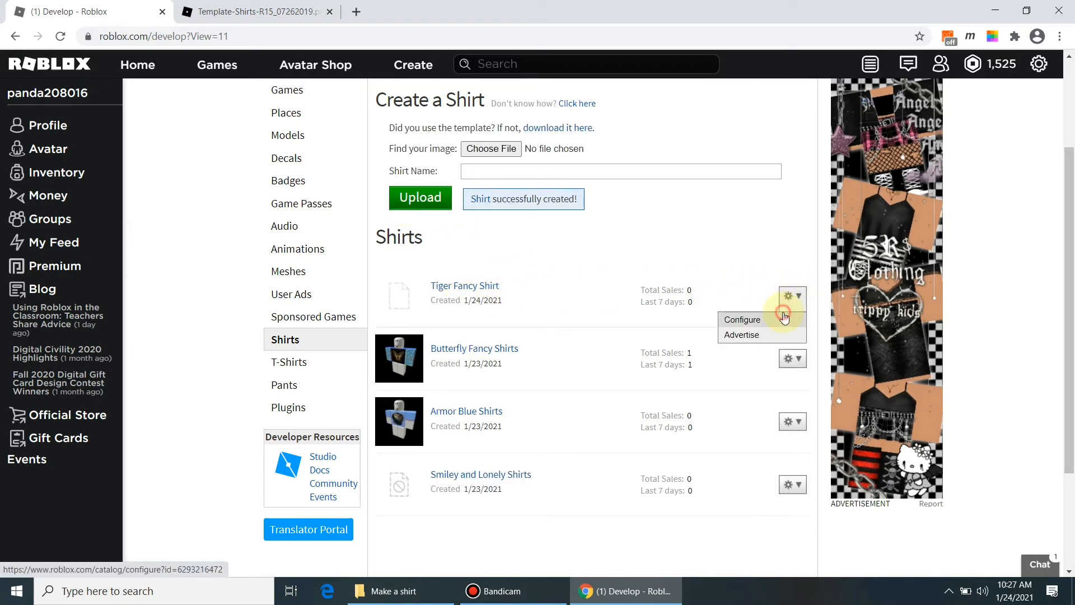
left_click(783, 317)
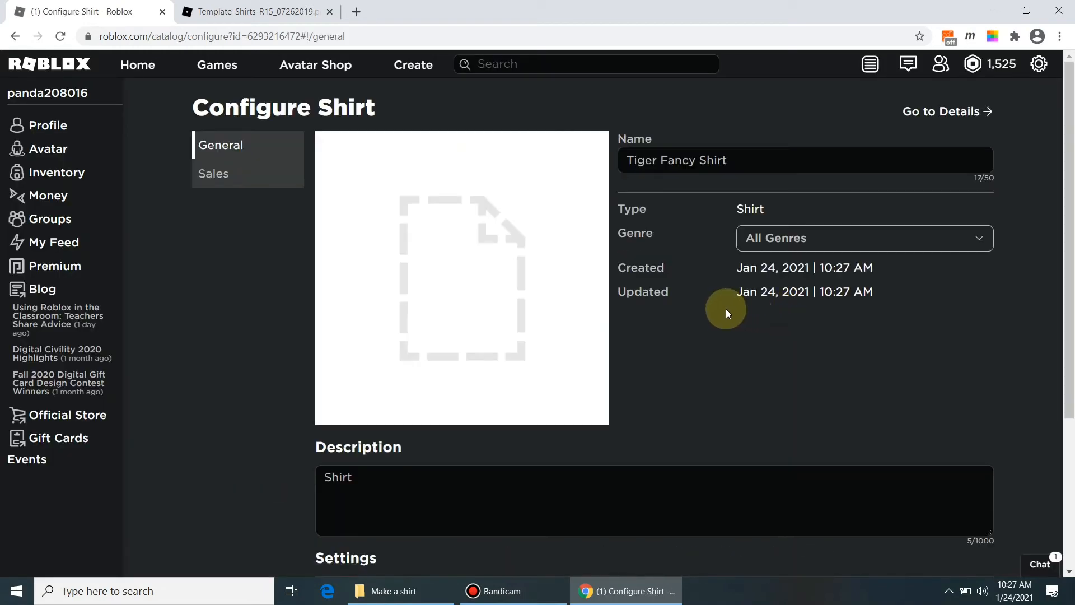
Step: Put Tiger Fancy Shirt on sale at price 5 and save
left_click(254, 182)
left_click(969, 149)
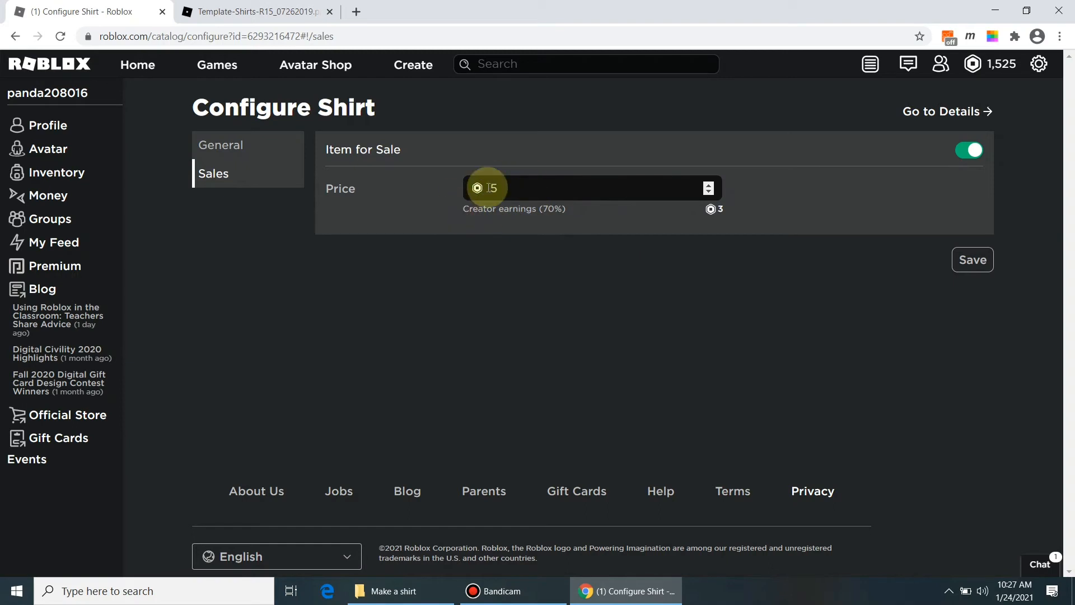
left_click(973, 263)
Step: Describe tiger logos on front, back and sleeves, fix 'Sleves' to 'Sleeves', and save
left_click(251, 146)
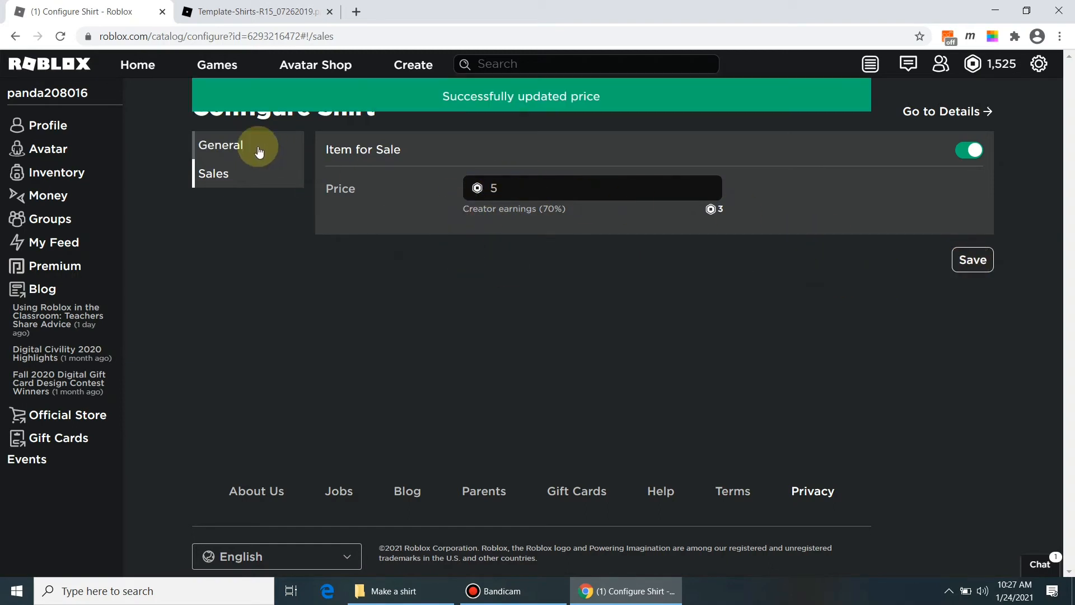
left_click(452, 478)
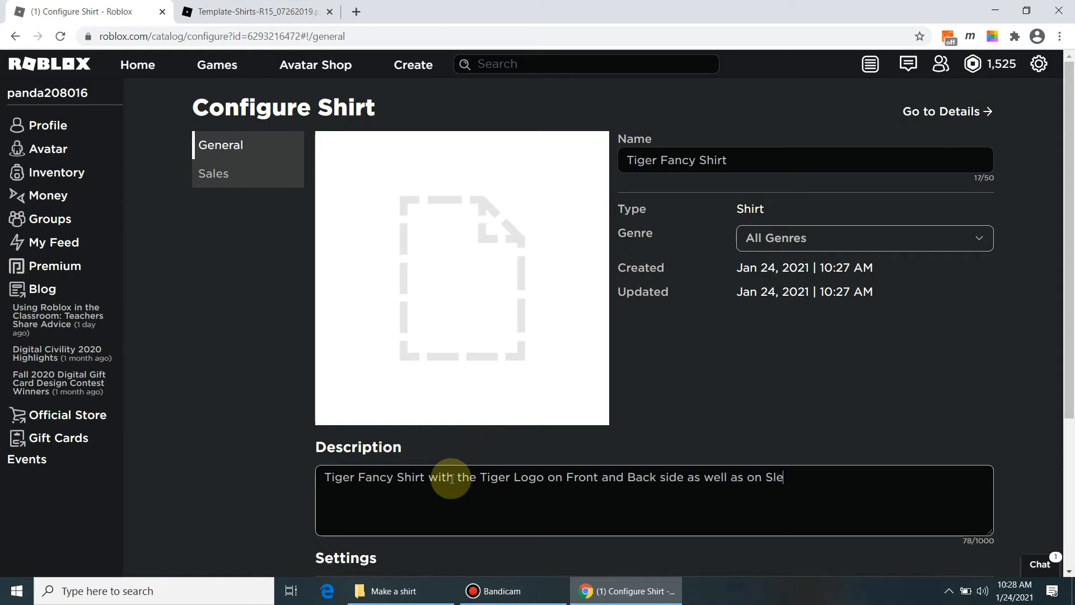
right_click(775, 477)
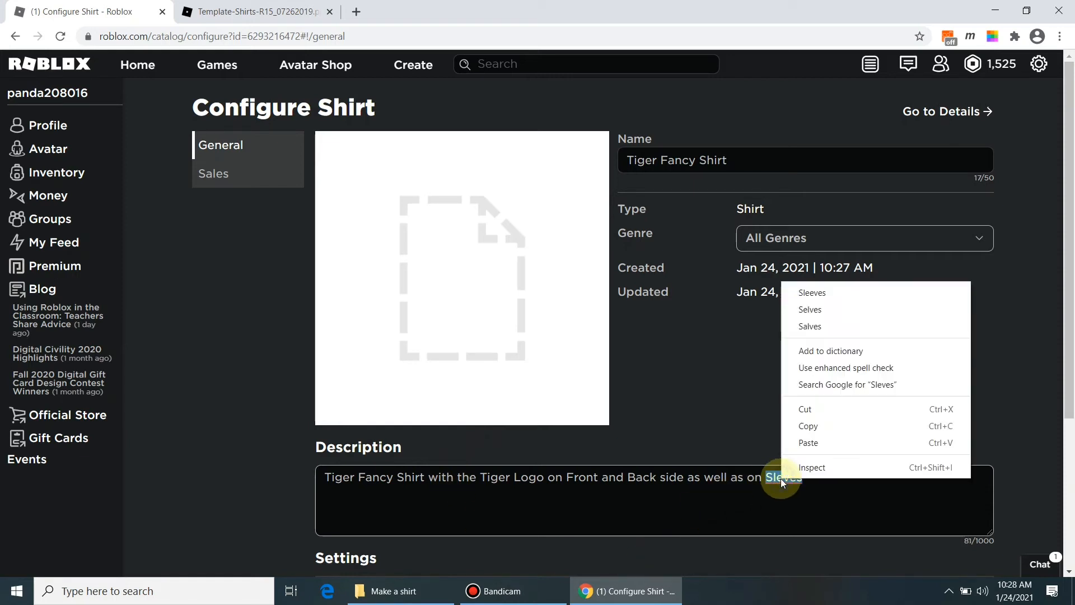
left_click(840, 290)
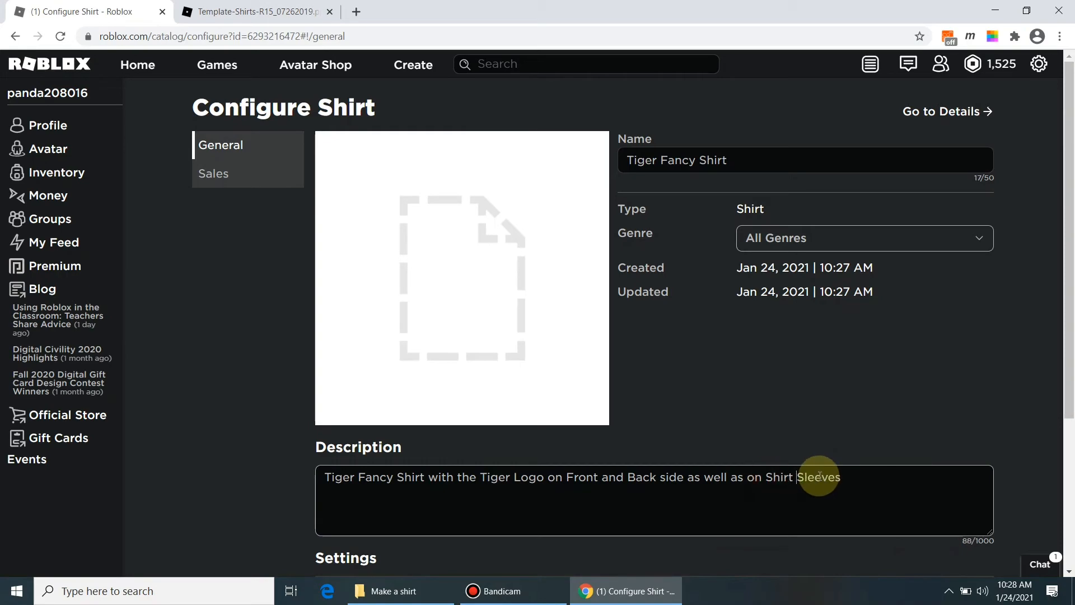
scroll(824, 467, "down", 4)
scroll(804, 412, "up", 3)
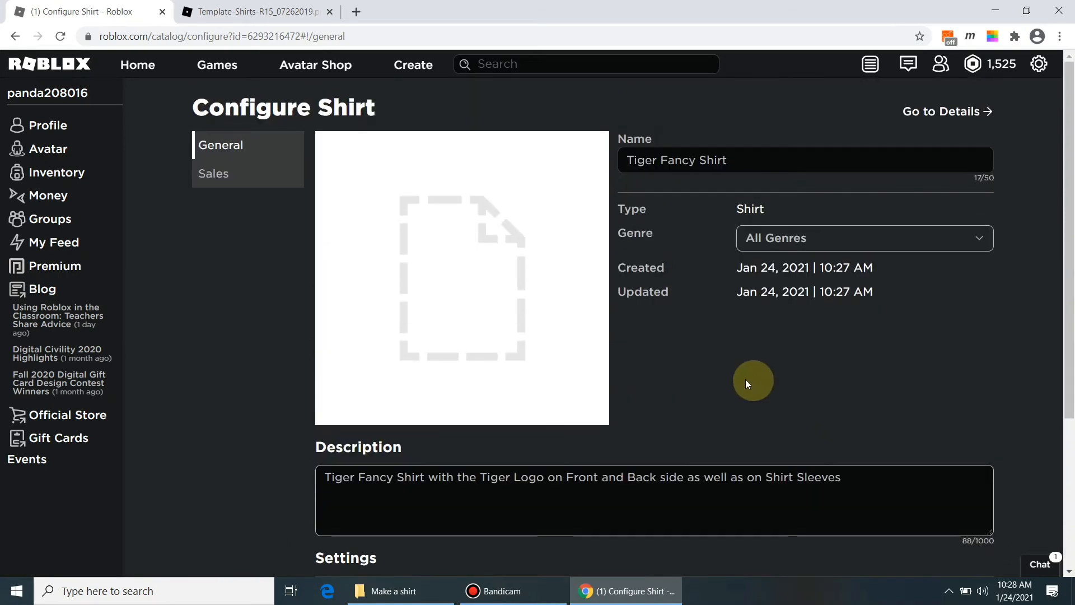
scroll(751, 379, "down", 1)
scroll(792, 375, "down", 3)
left_click(972, 428)
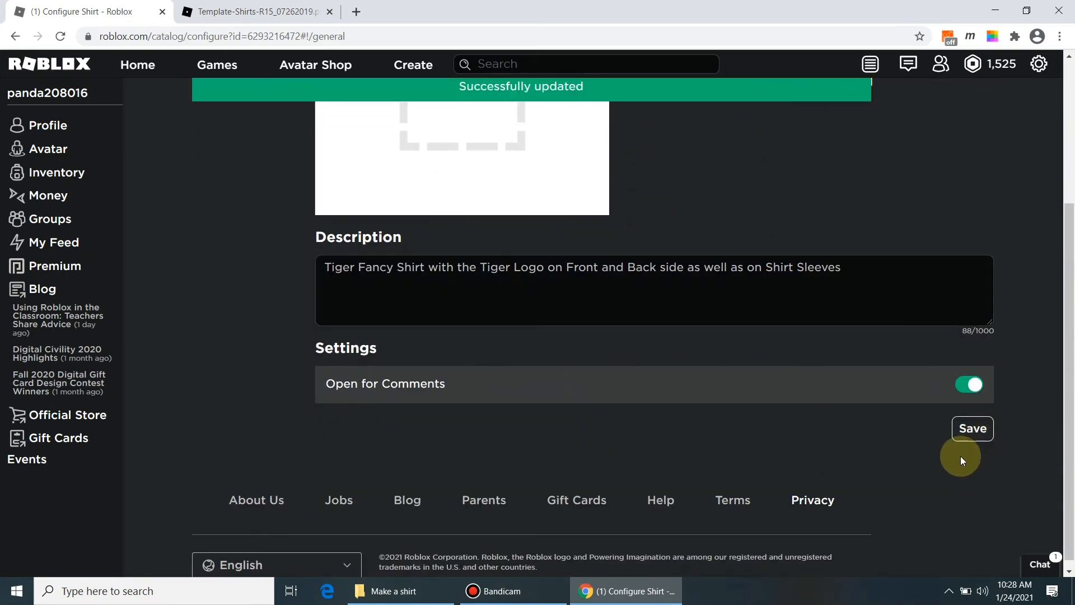
scroll(829, 398, "up", 4)
left_click(932, 110)
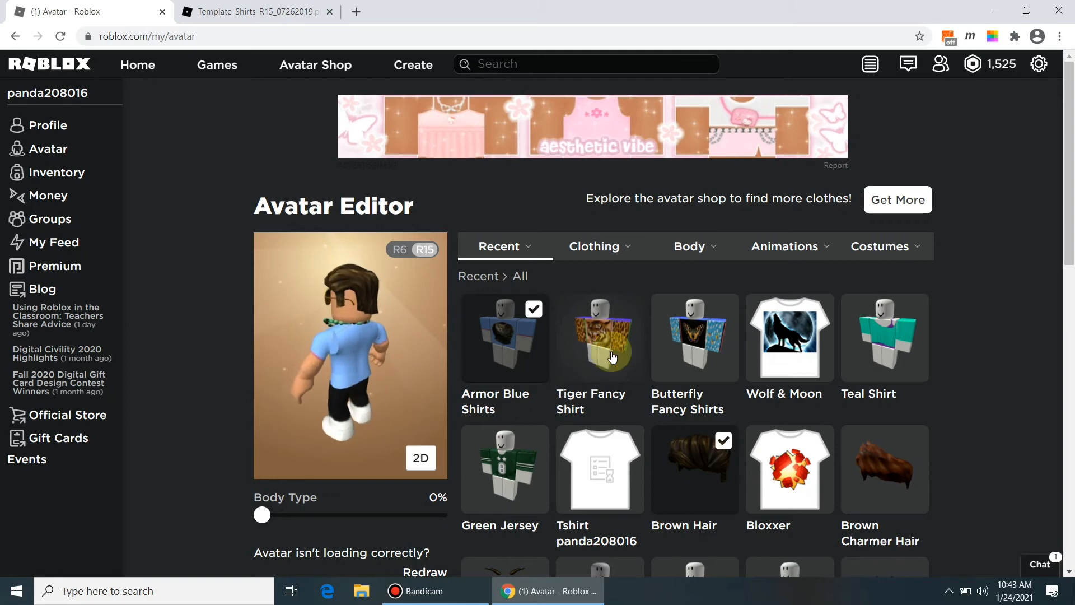
Step: Swap Armor Blue Shirts for Tiger Fancy Shirt on the avatar and rotate to check it
left_click(534, 309)
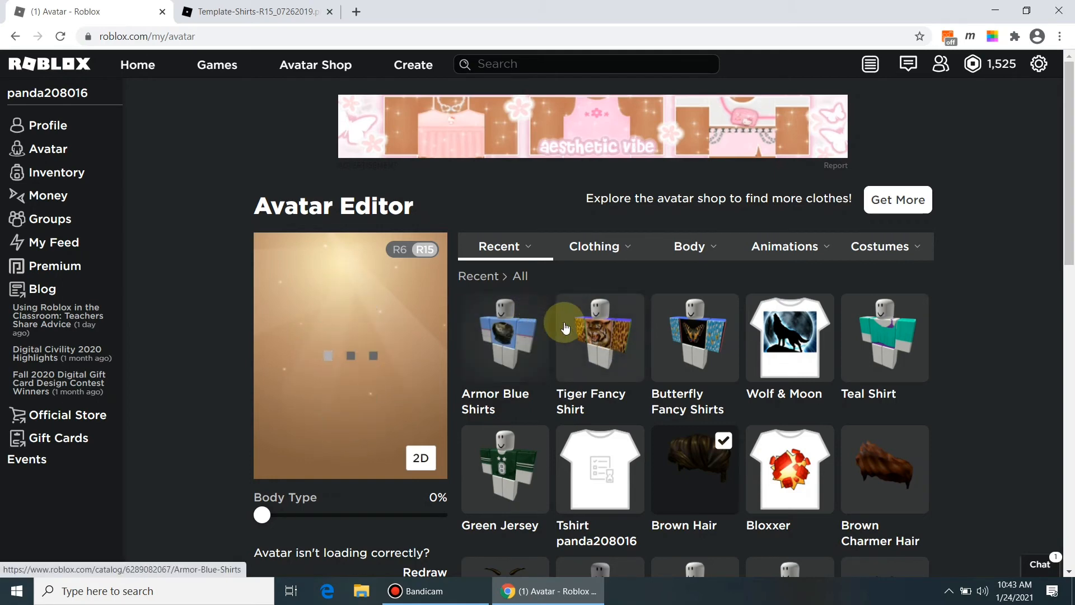
left_click(625, 317)
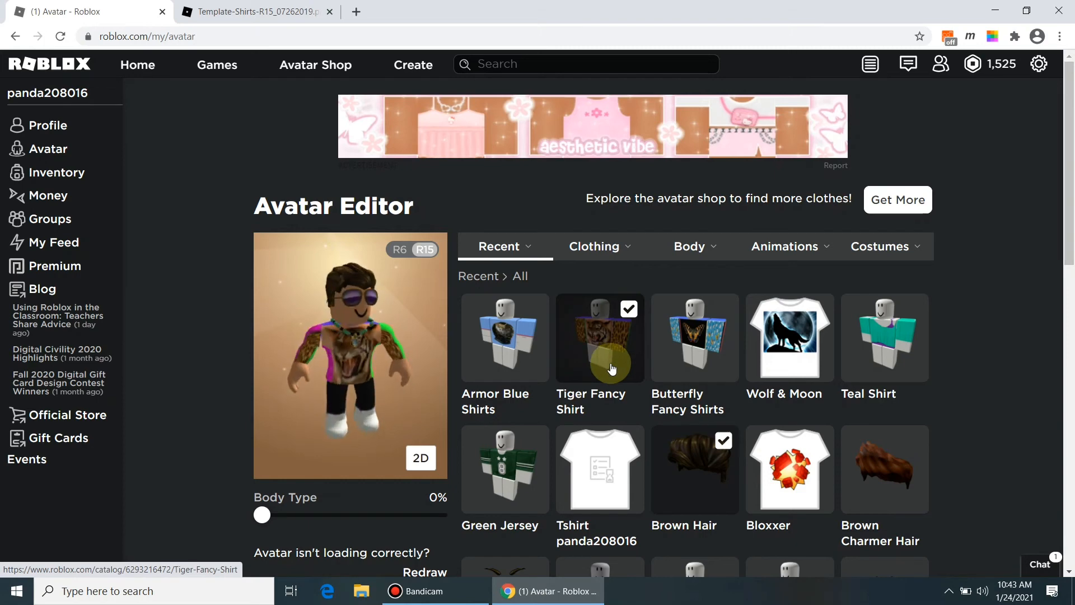
left_click_drag(407, 314, 348, 397)
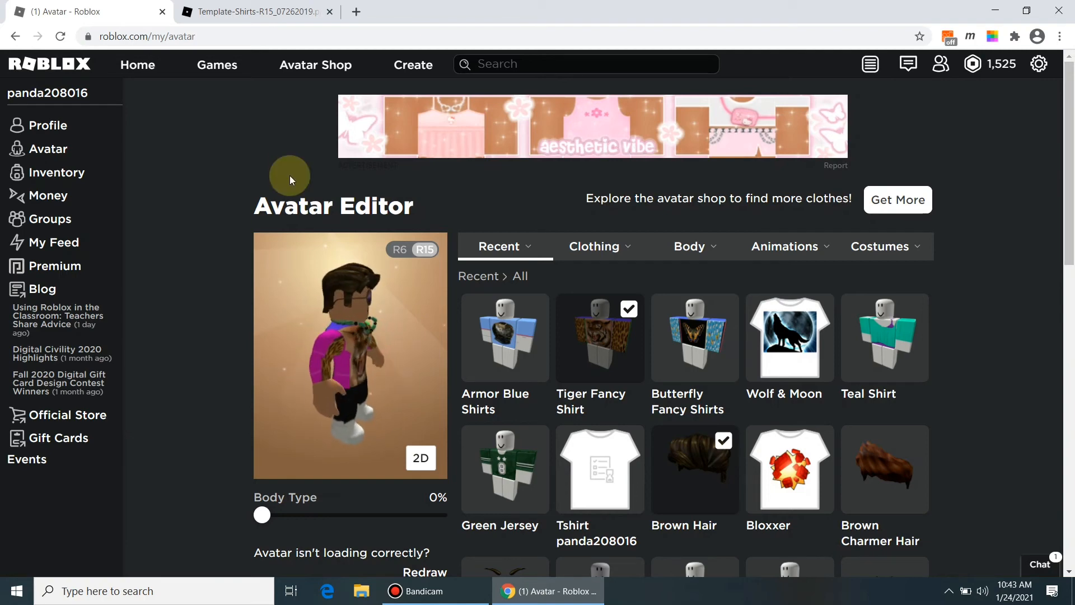
Step: Open the Welcome to Bloxburg game page from the Games list
left_click(219, 69)
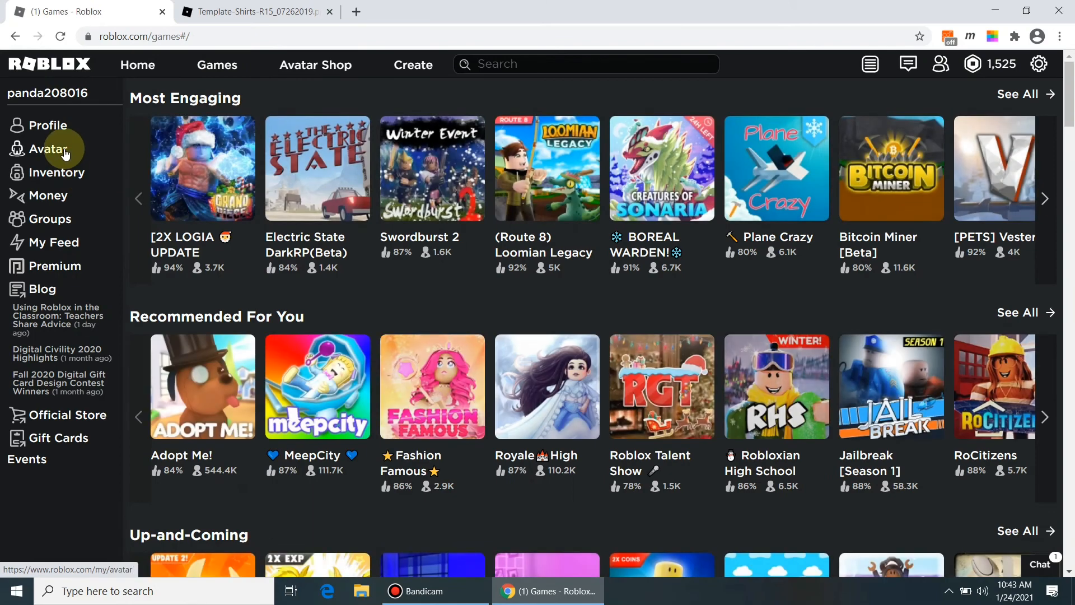
left_click(65, 151)
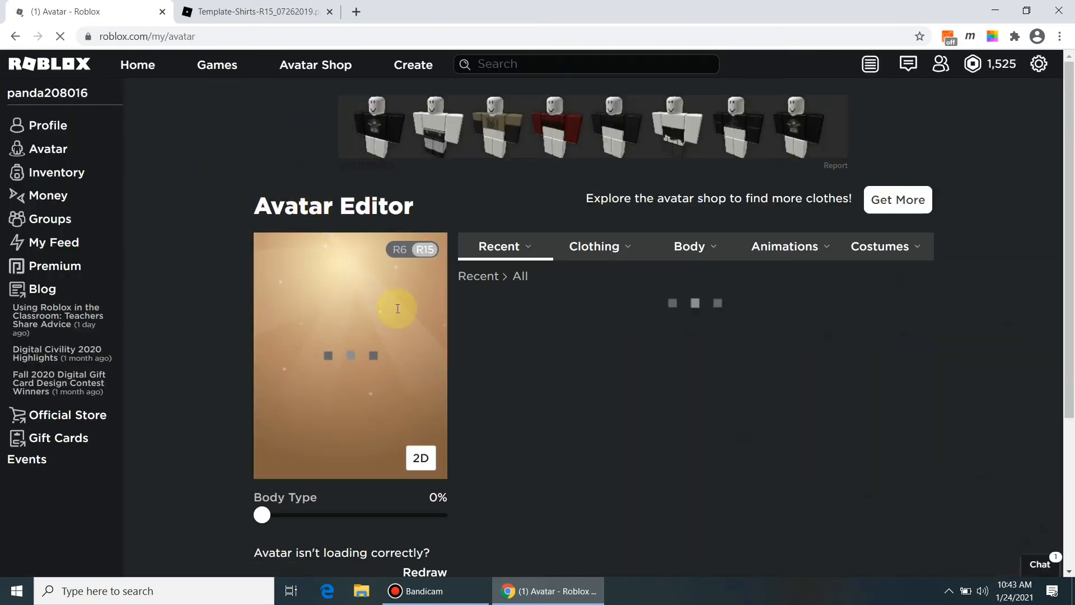
left_click(213, 67)
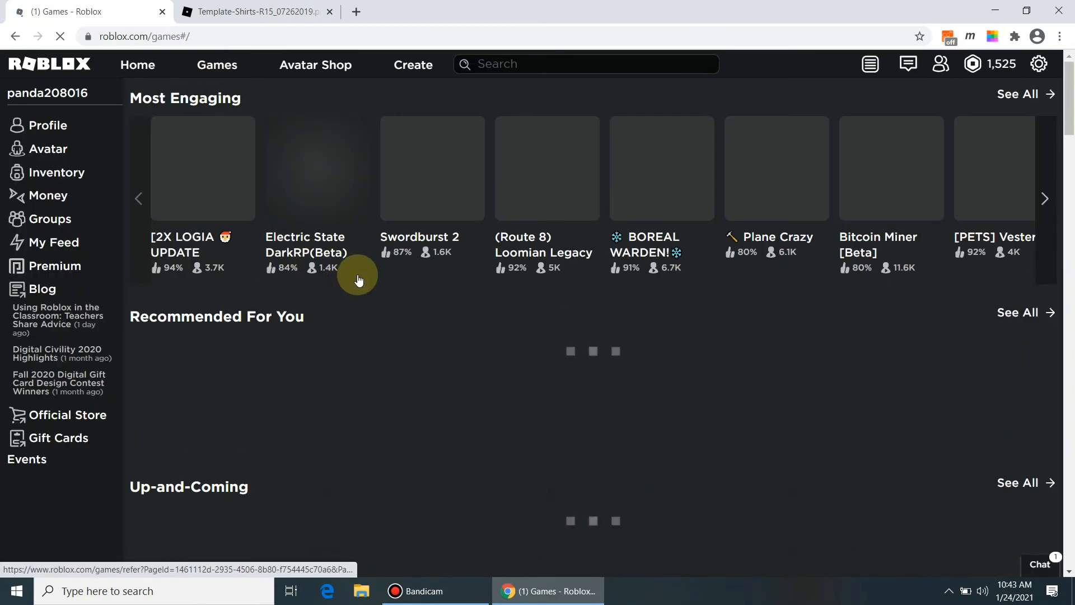
scroll(356, 276, "down", 2)
scroll(358, 277, "up", 3)
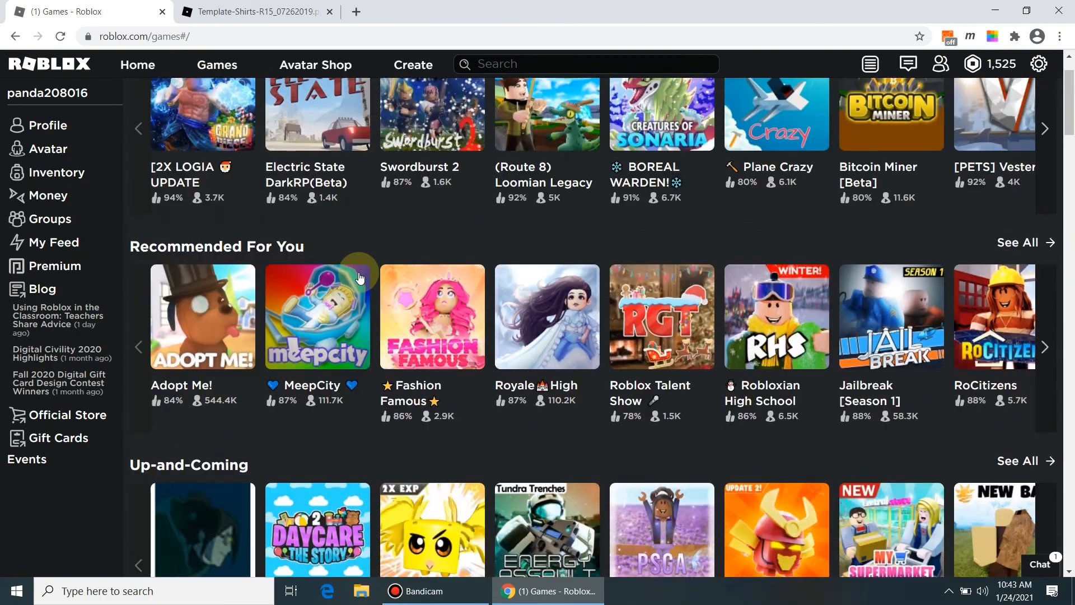
scroll(359, 277, "down", 6)
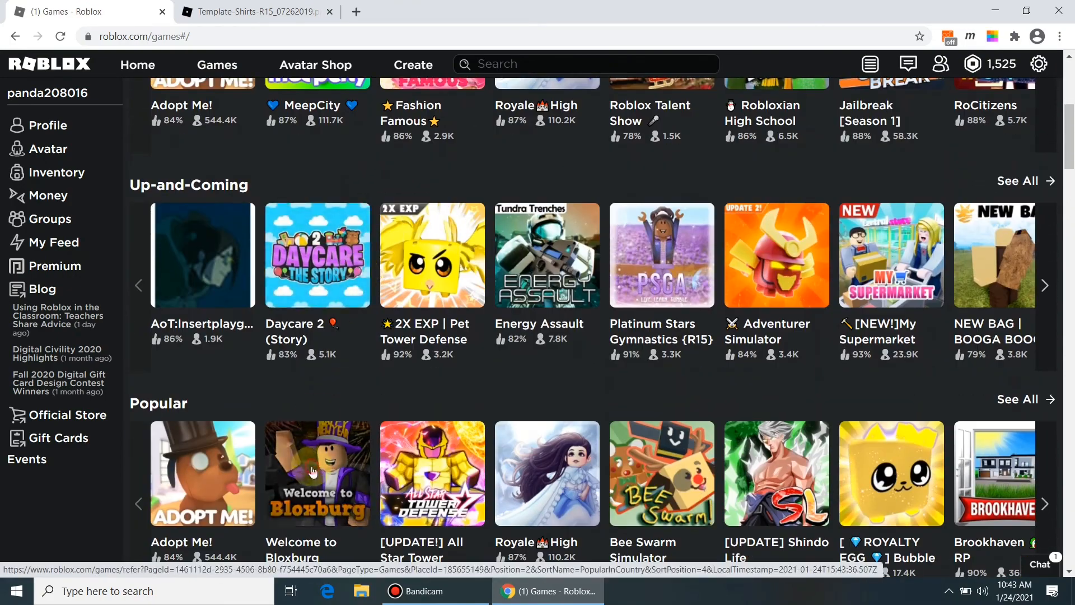
left_click(312, 472)
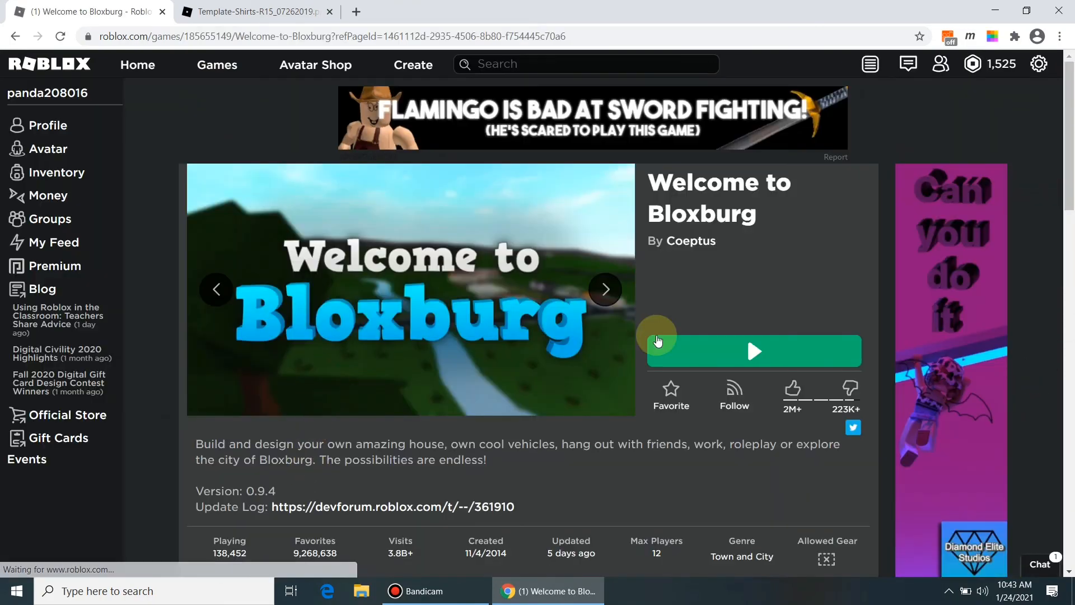
Step: Launch Welcome to Bloxburg and spawn at the player's house
left_click(730, 337)
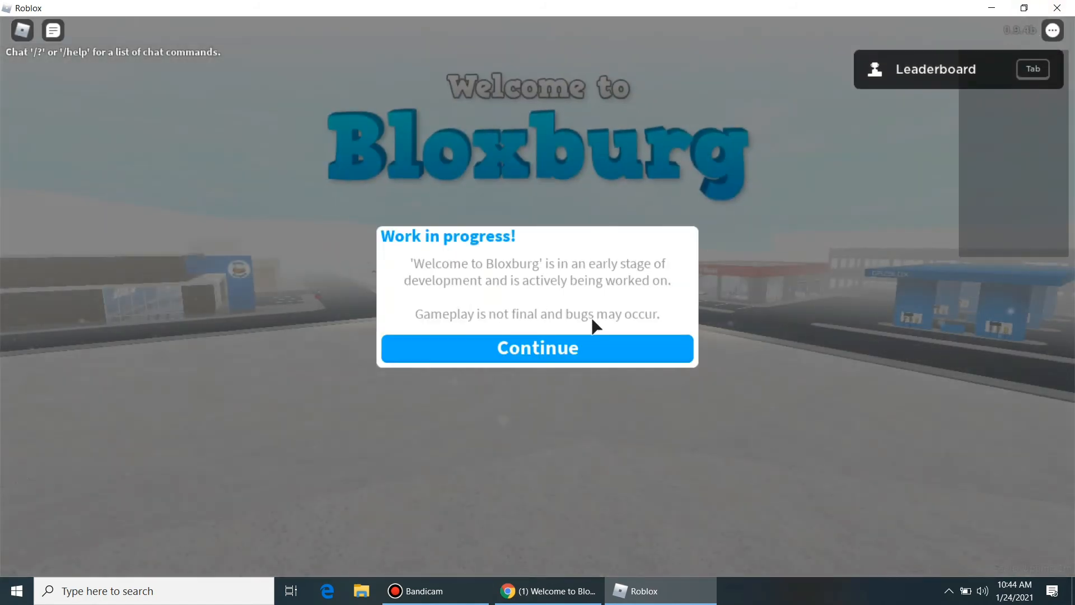
left_click(552, 351)
left_click(529, 264)
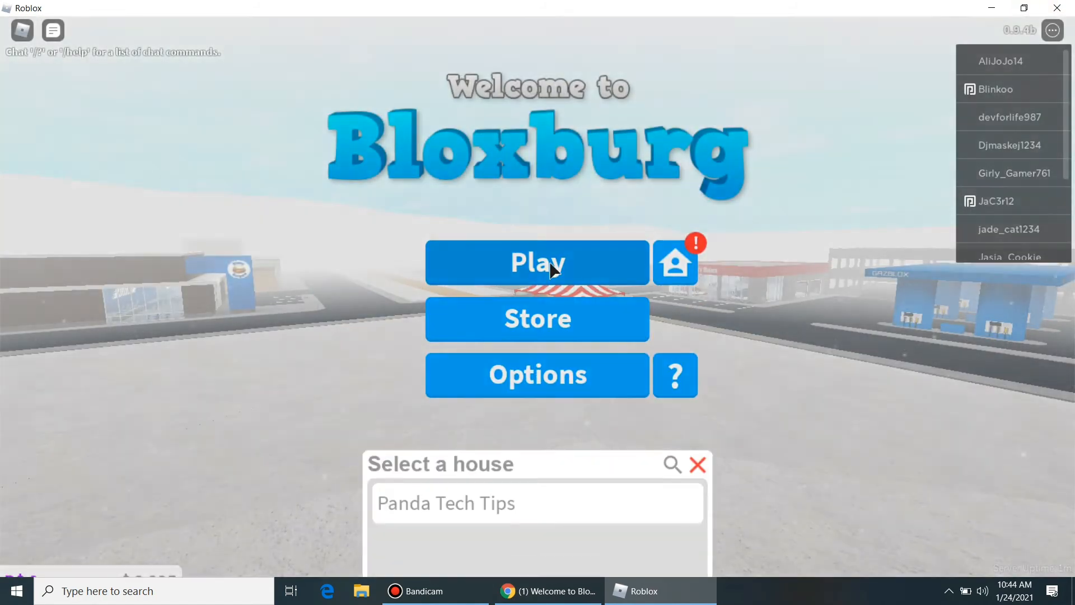
left_click(521, 176)
left_click(547, 456)
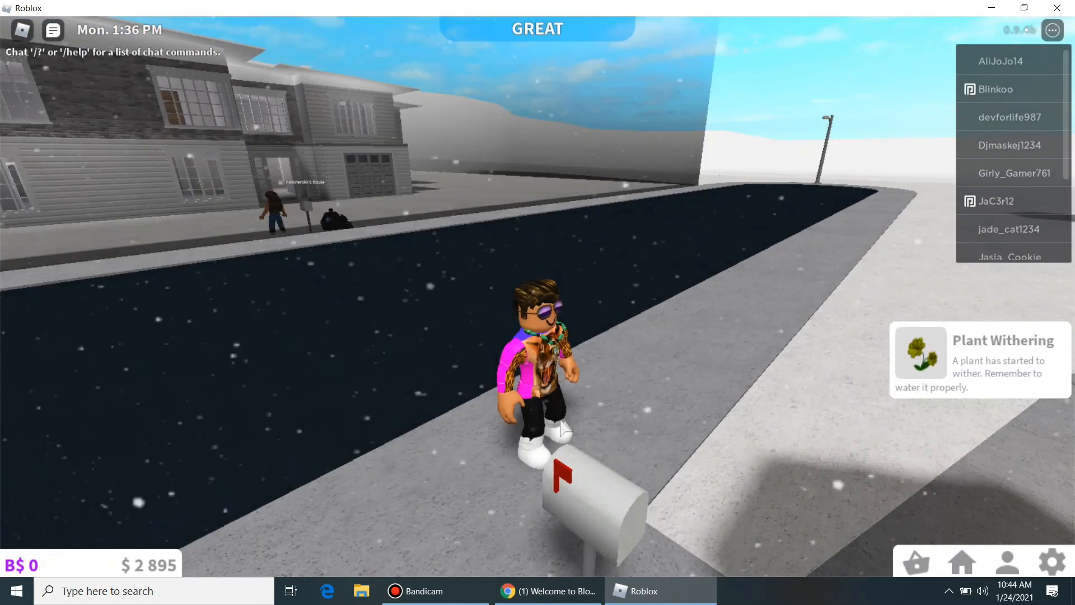
Step: Walk the avatar along the sidewalk and across the snow toward the yellow house, turning the camera
key("w")
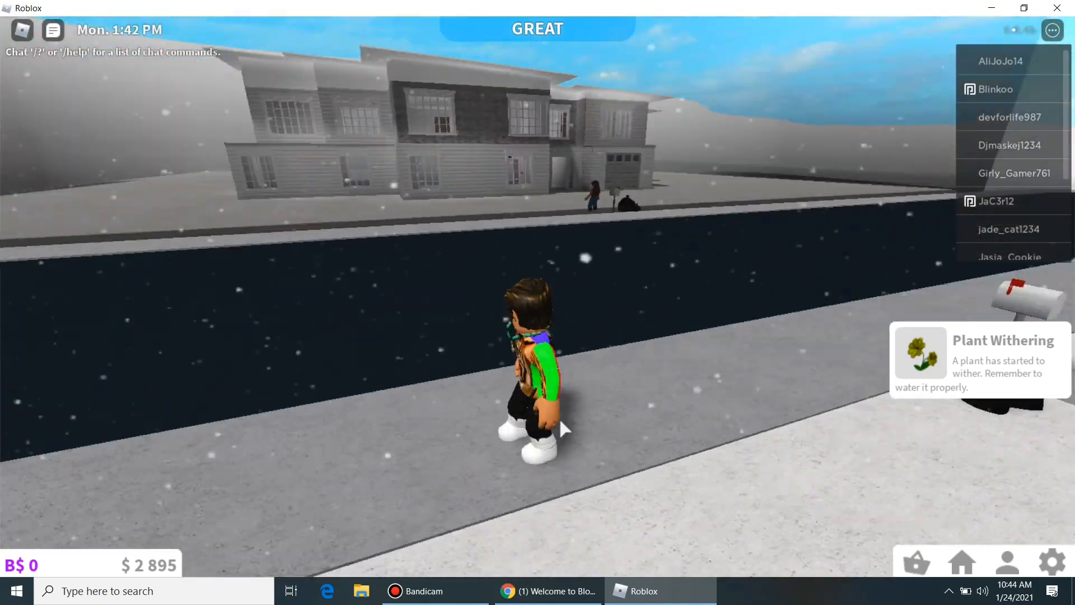
key("s")
key("w")
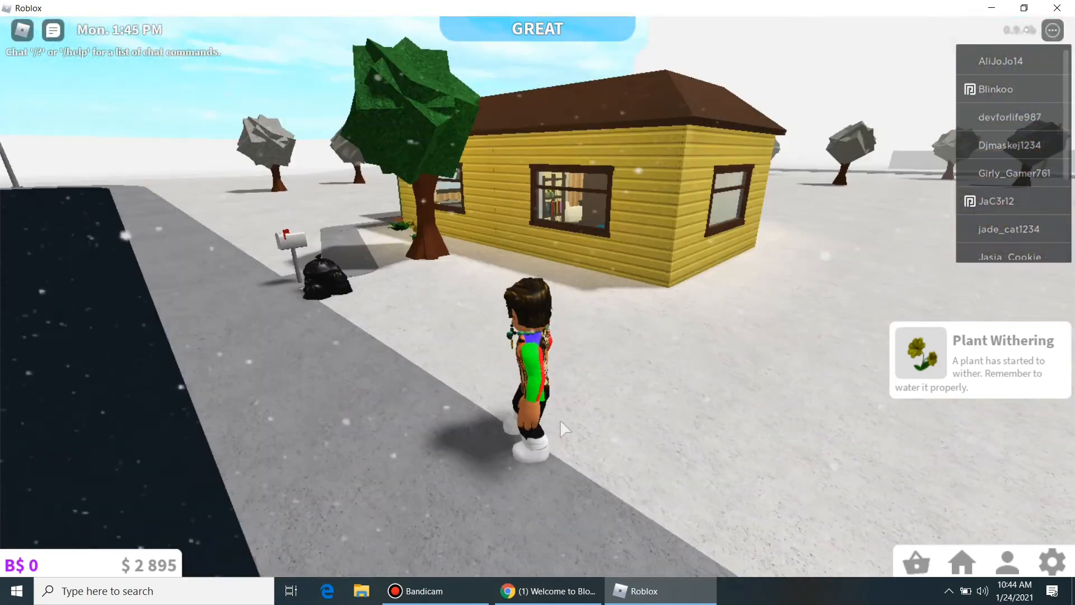
key("Left")
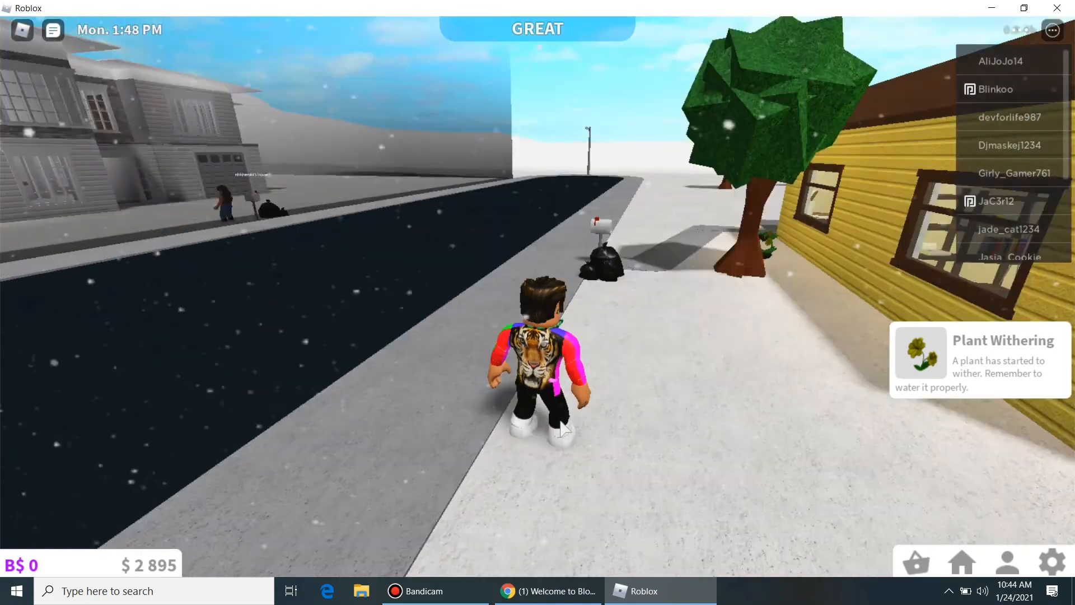
key("Right")
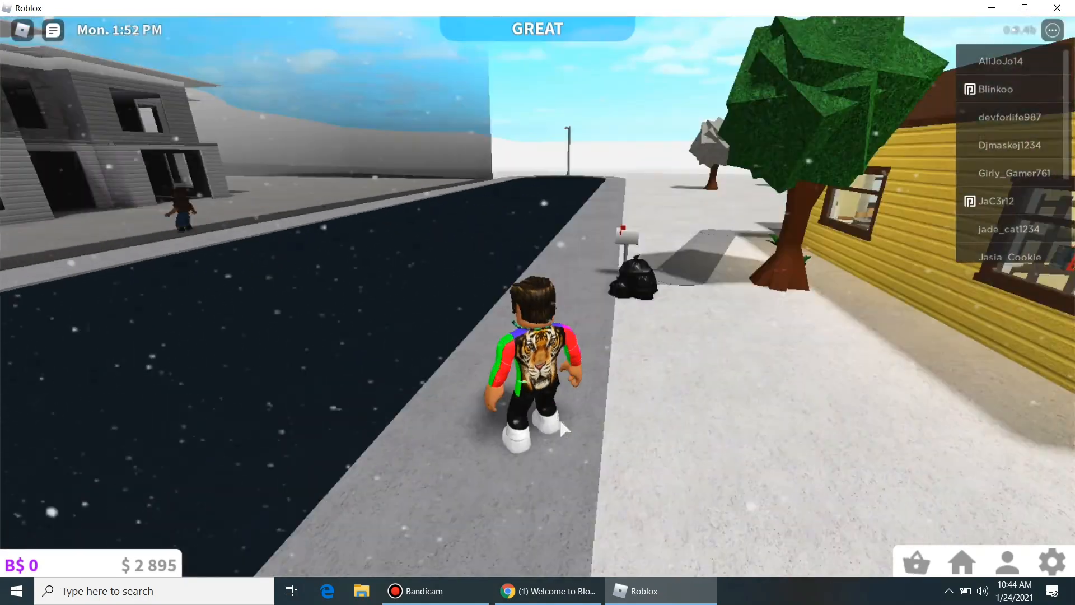
key("w")
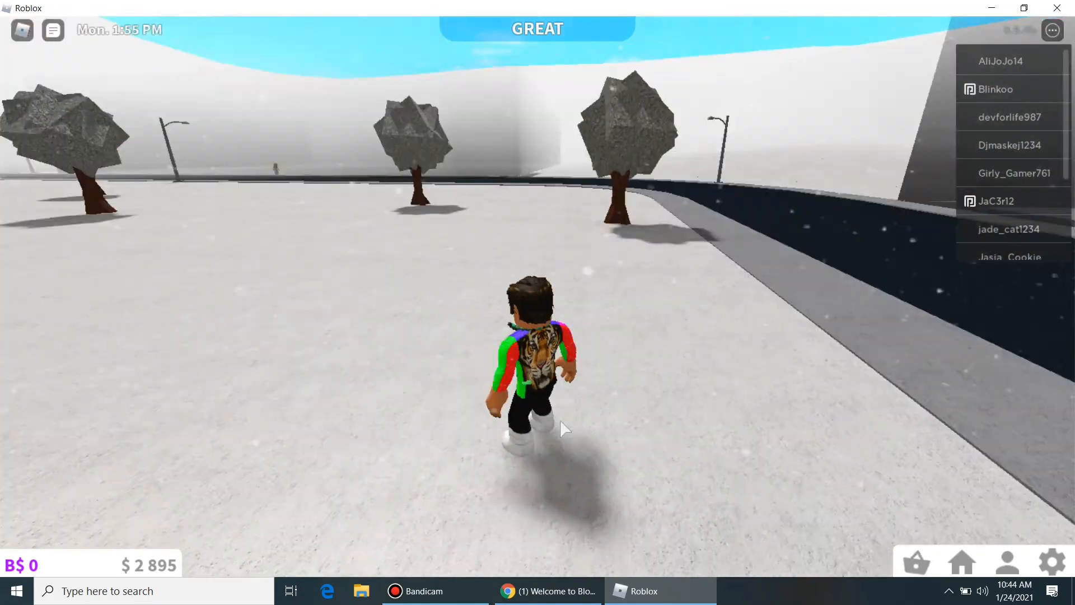
key("Right")
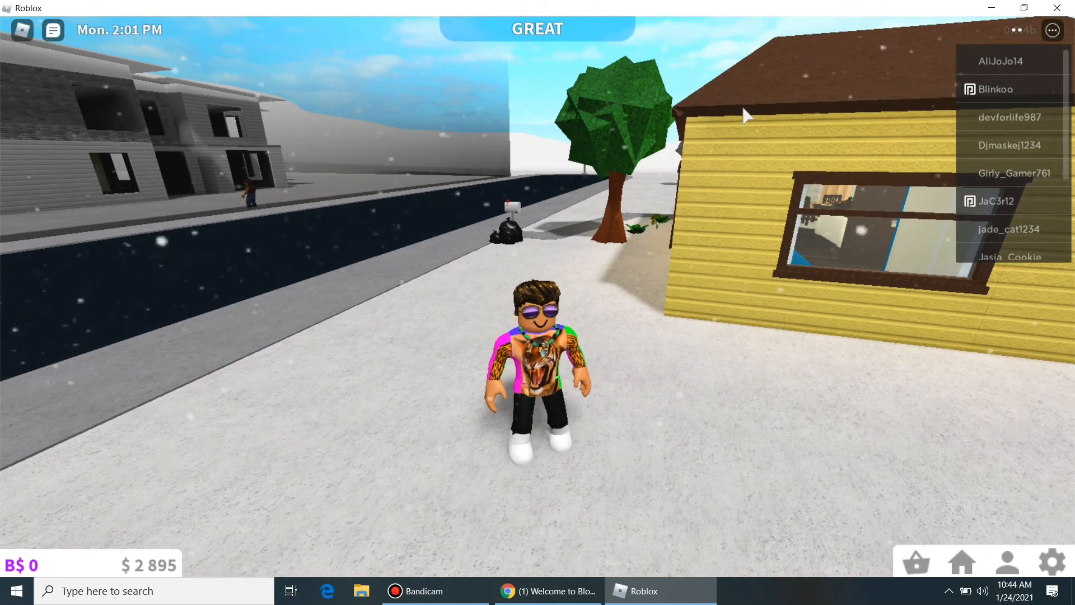
Step: Confirm Tiger Fancy Shirt appears in the created Shirts list
left_click(594, 590)
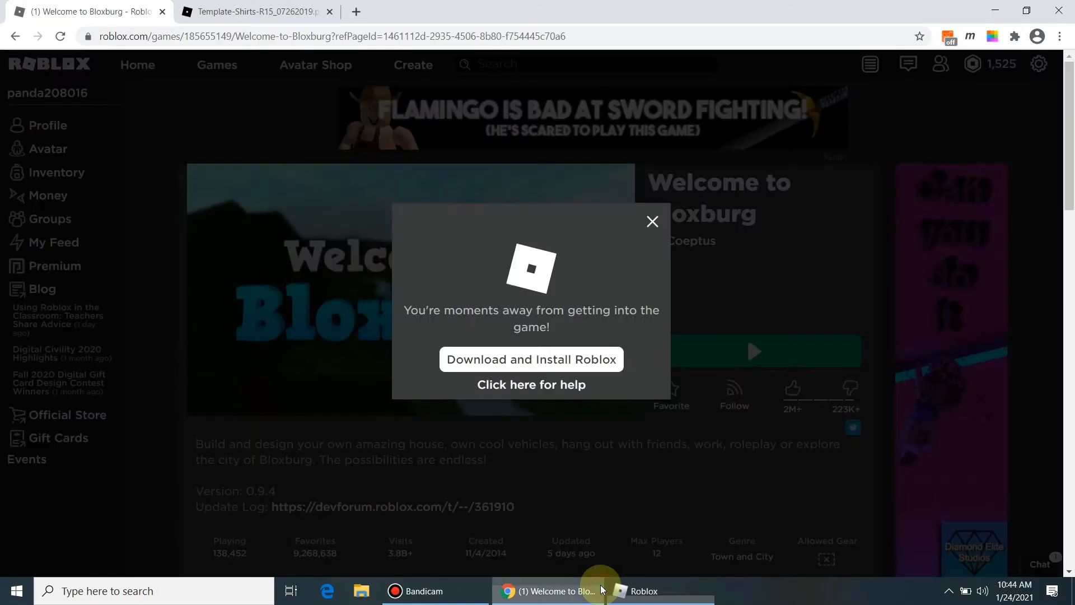
left_click(235, 173)
left_click(401, 75)
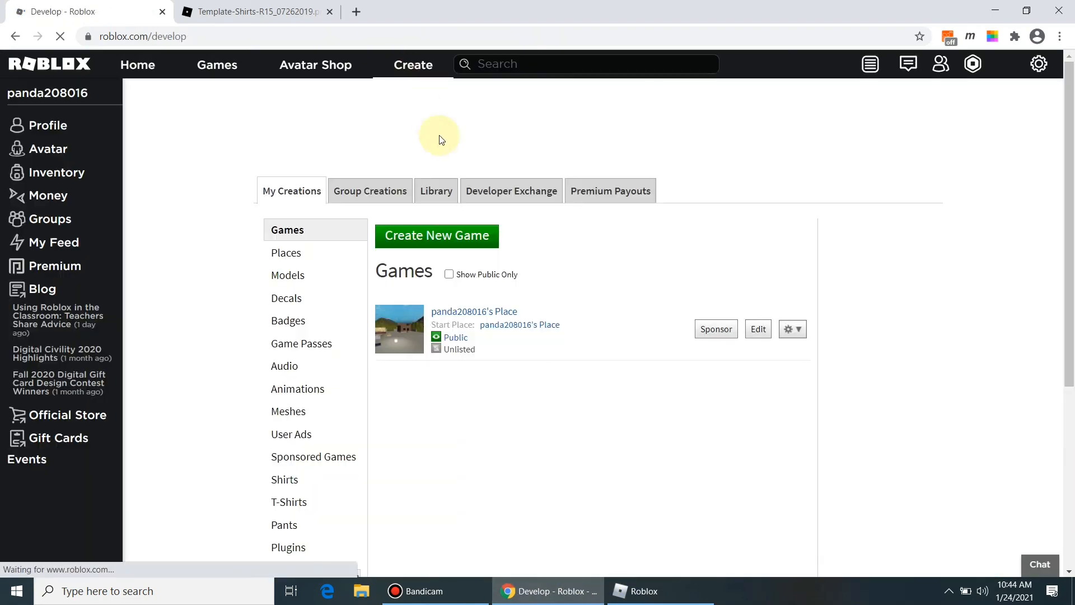
scroll(328, 308, "down", 4)
left_click(284, 270)
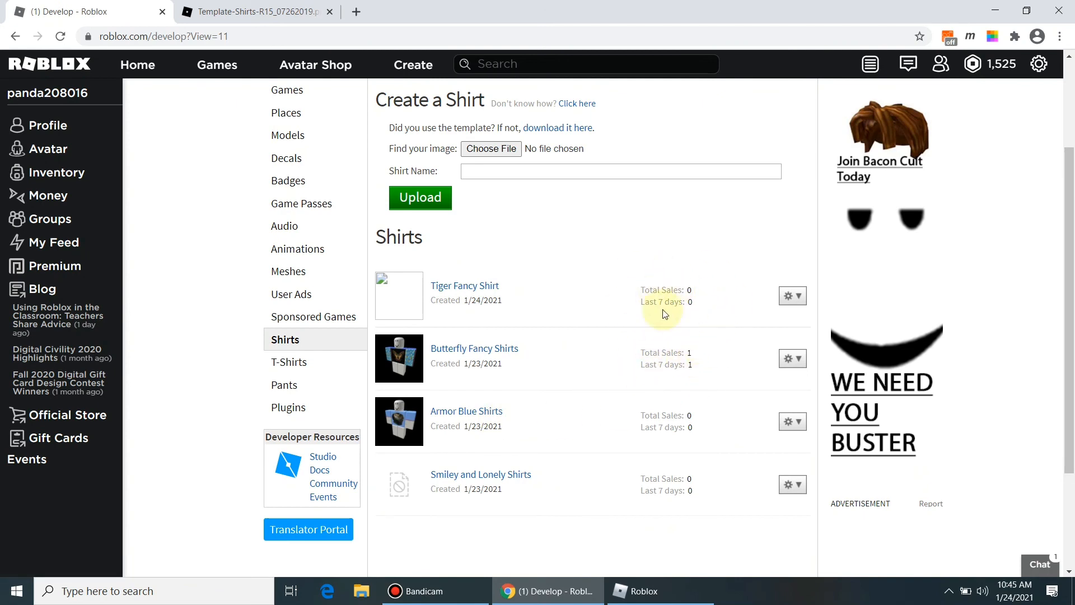
scroll(503, 299, "up", 3)
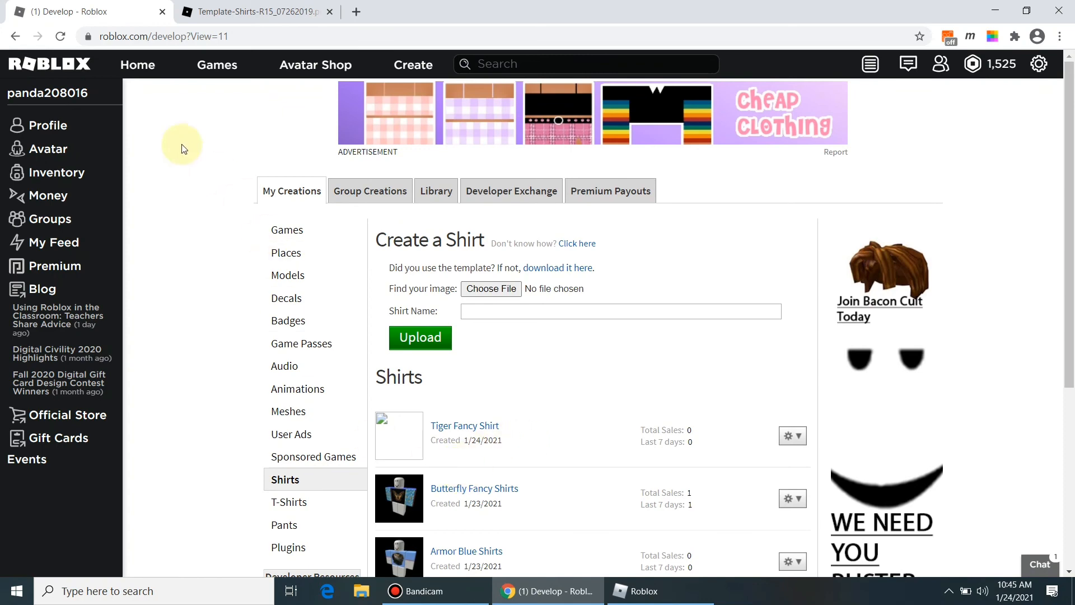
Step: View the shirt template image tab, then bring the Bloxburg game back to front
left_click(140, 74)
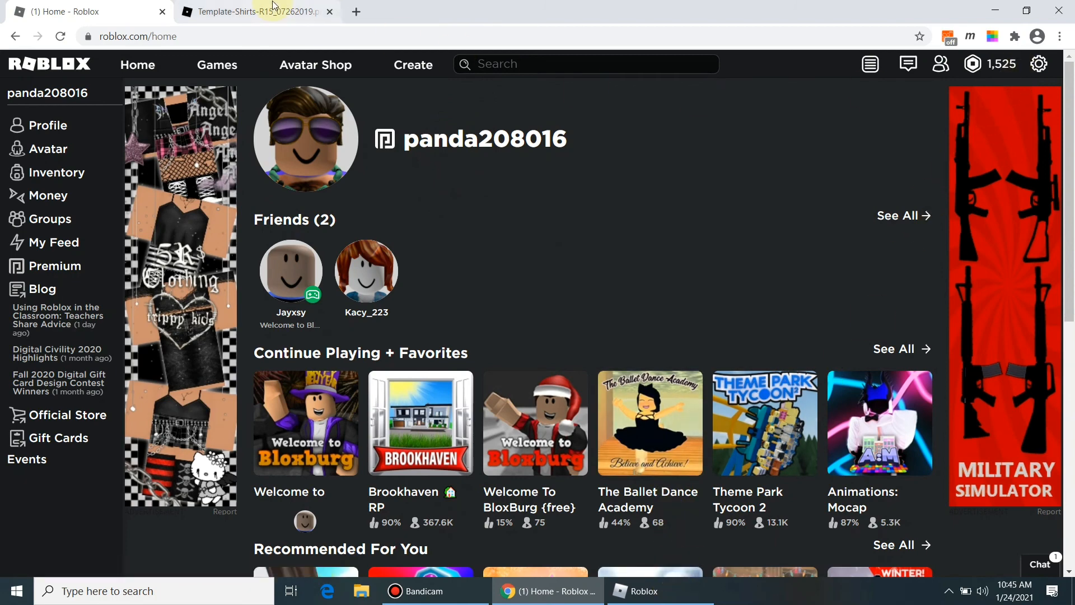
left_click(1038, 72)
left_click(263, 9)
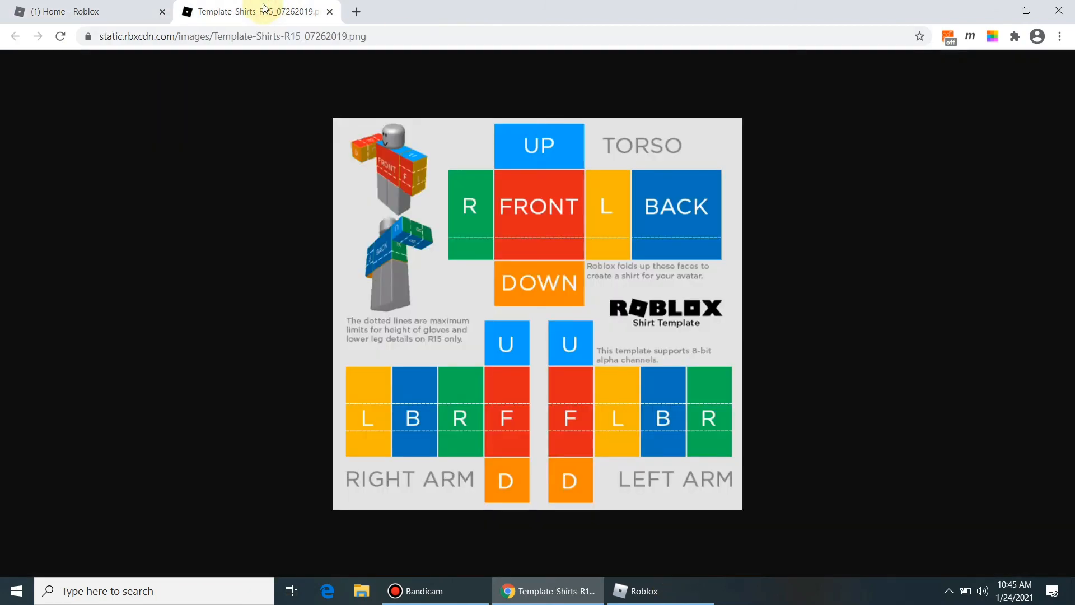
left_click(644, 591)
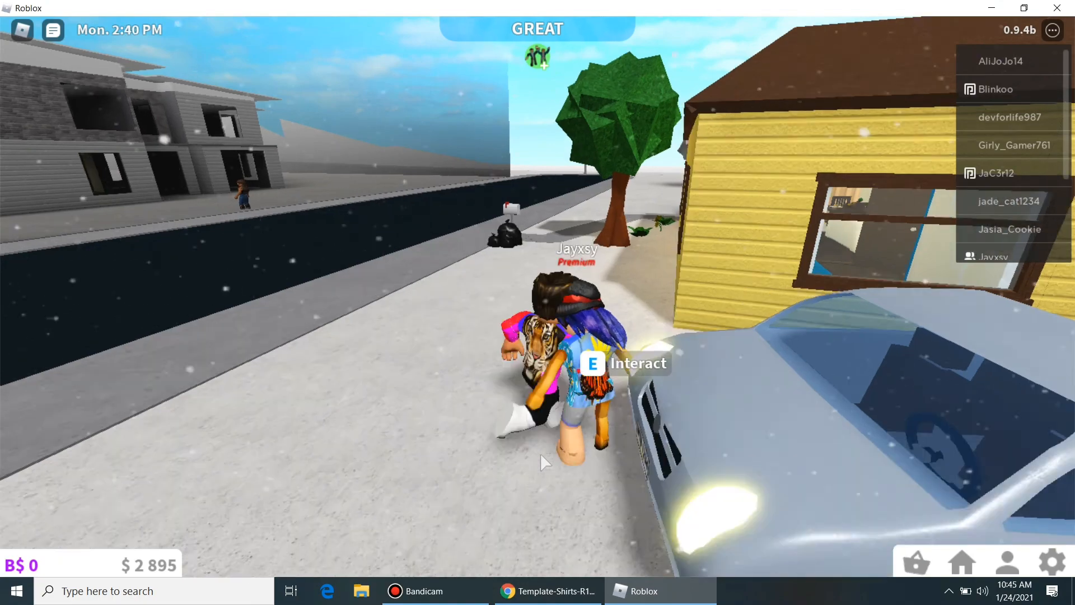
key("w")
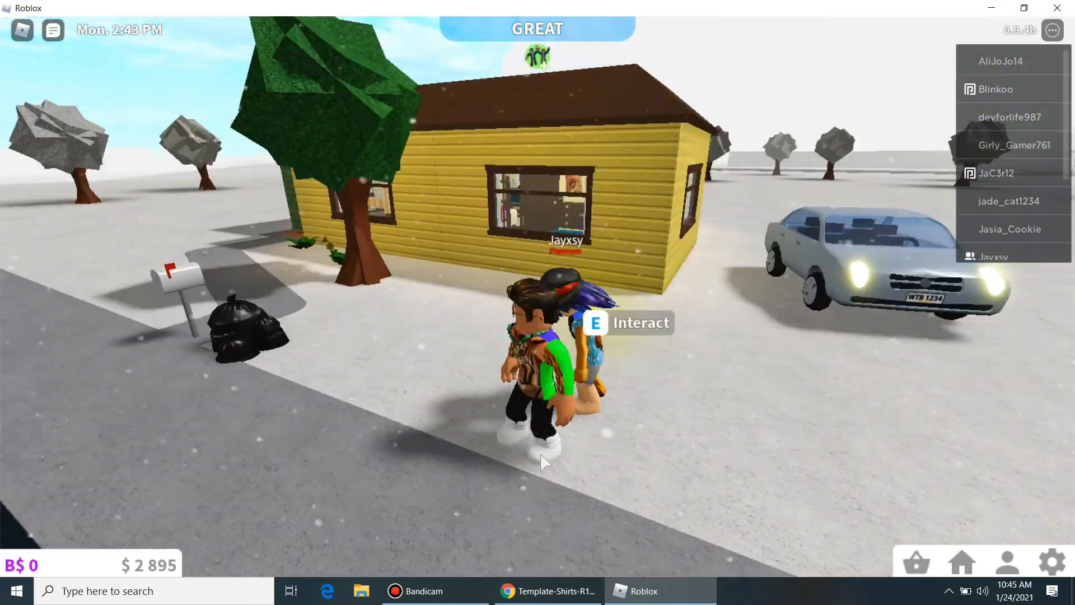
key("w")
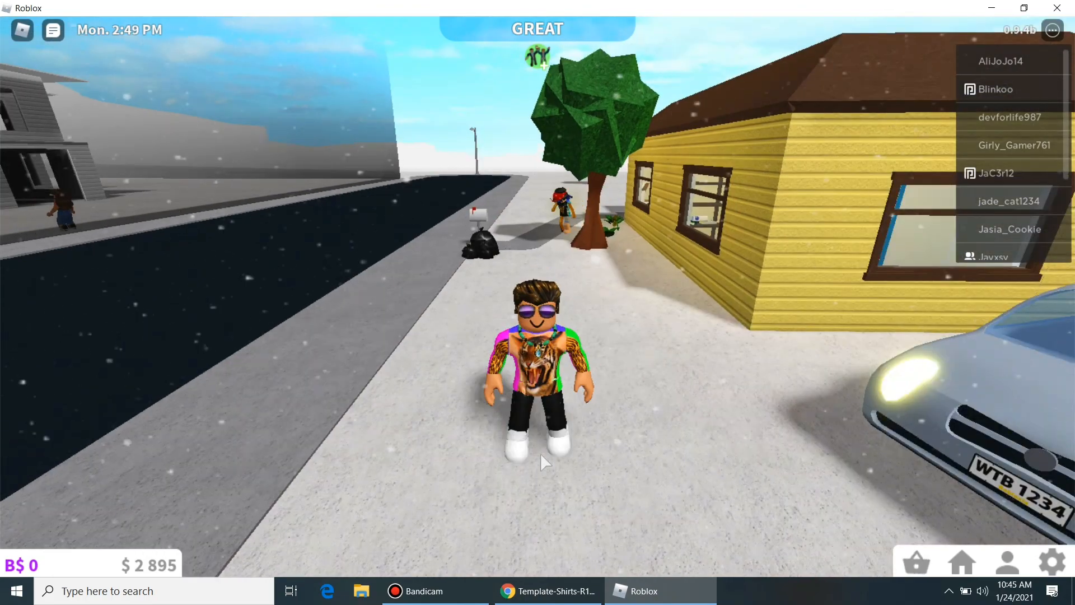
key("s")
key("w")
key("s")
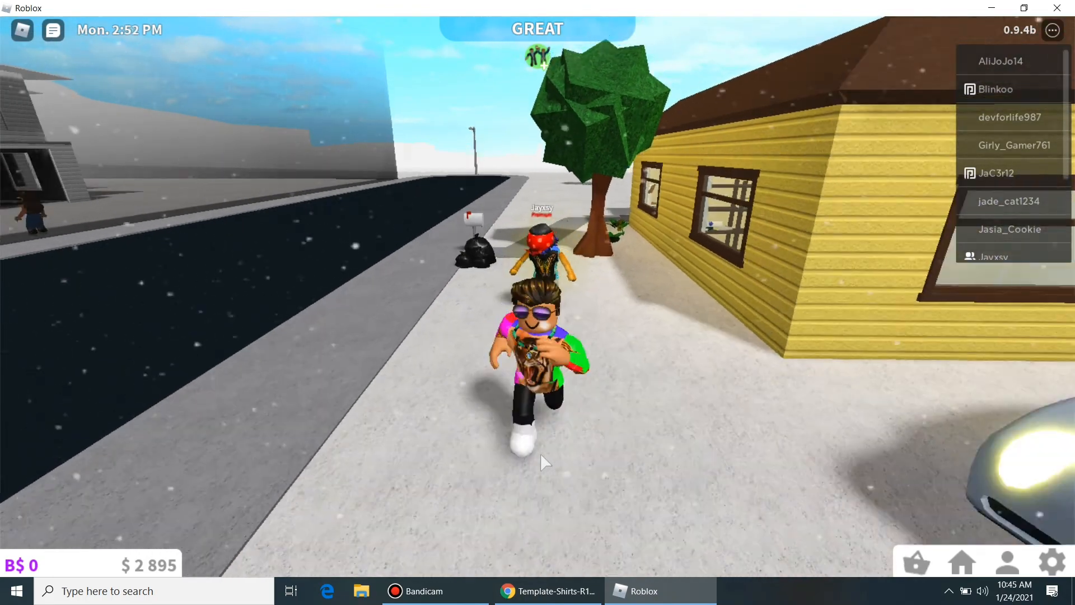
key("s")
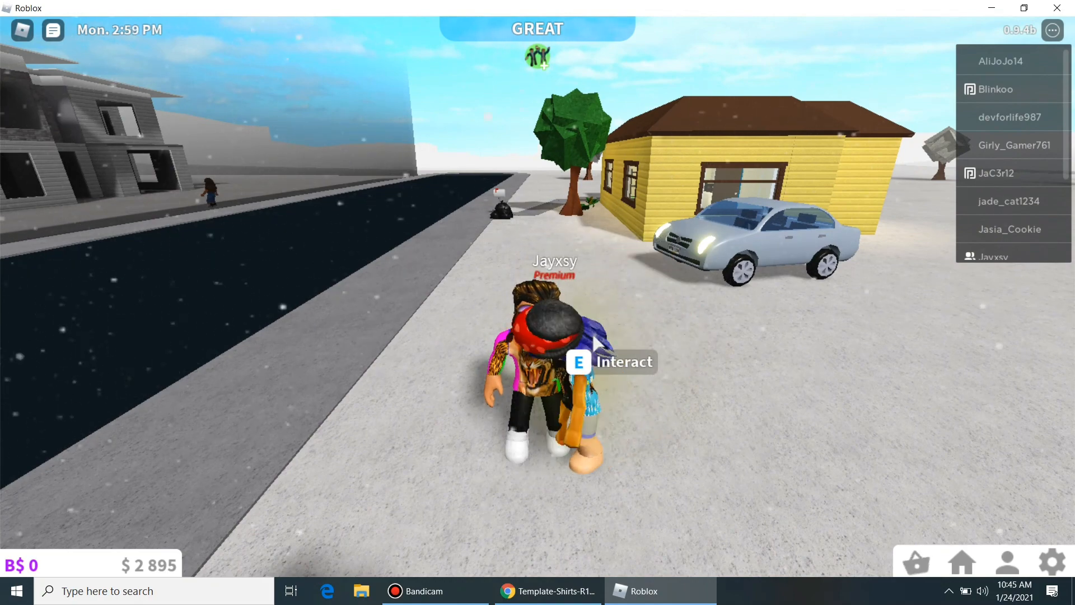
mouse_move(582, 596)
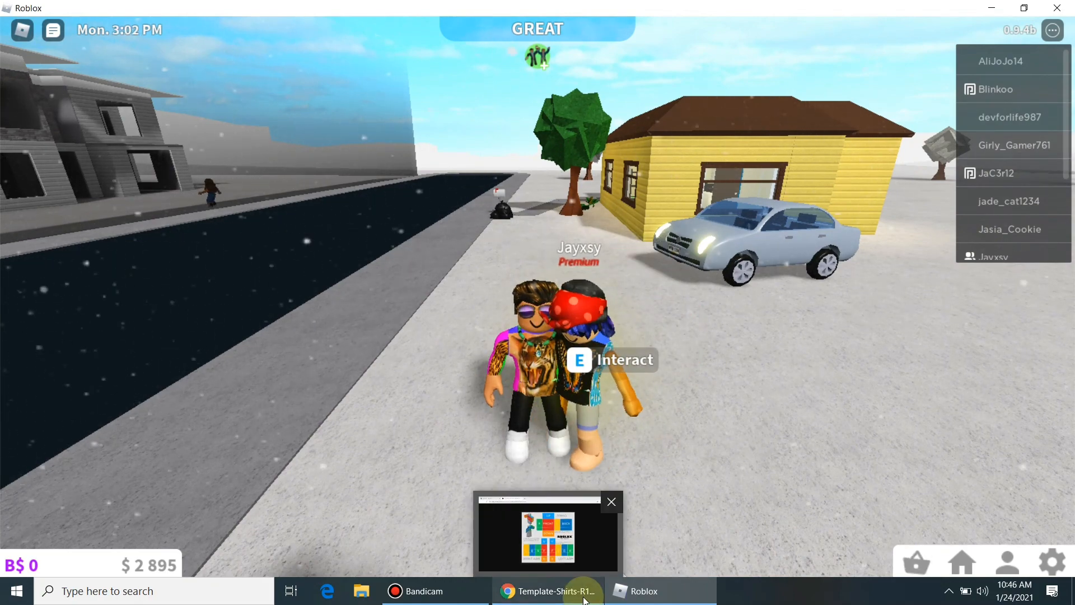